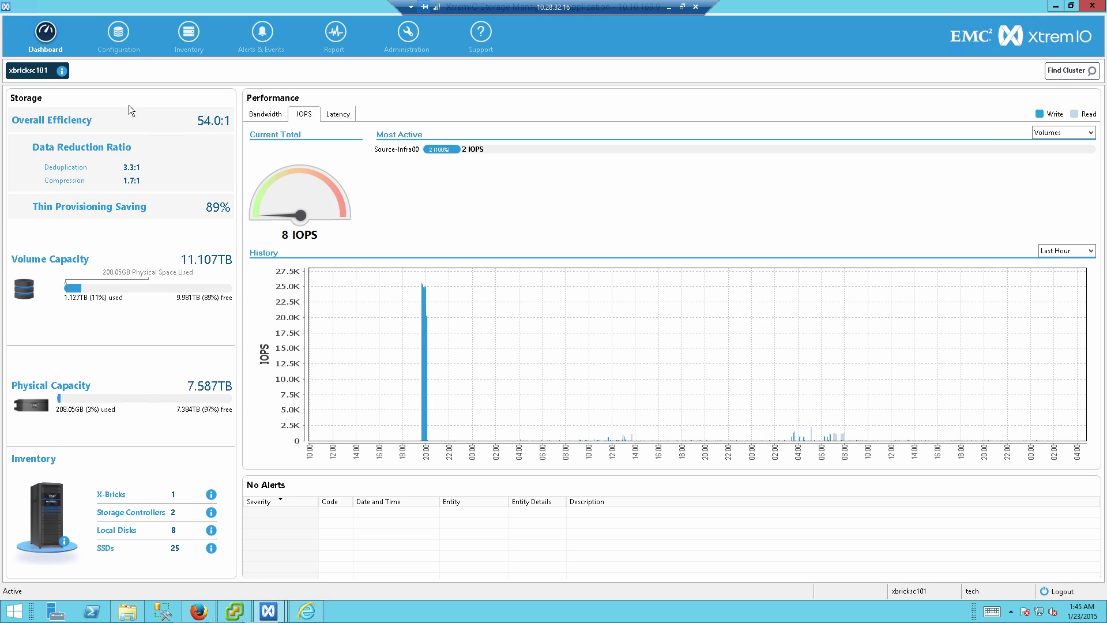
Review the mappings of the Protected-VMFS01, RPA_SOURCE_REPOSITORY and Protected-Journal01 volumes on xbricksc101, and return to the cluster's dashboard.
{"action": "left_click", "coordinate": [116, 33]}
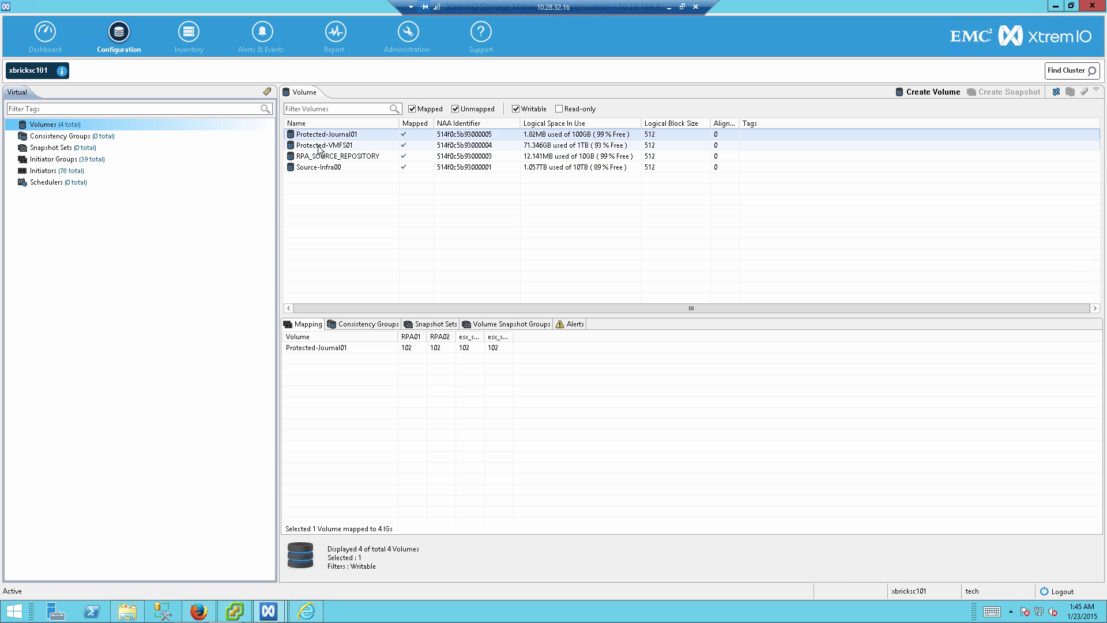
{"action": "left_click", "coordinate": [340, 148]}
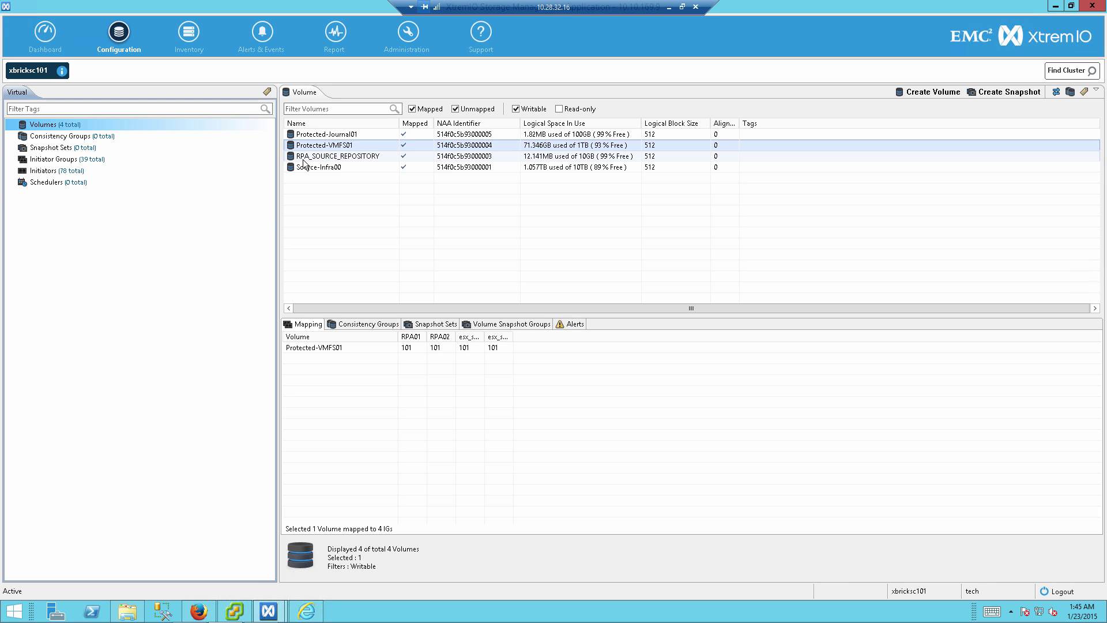
{"action": "key", "text": "Down"}
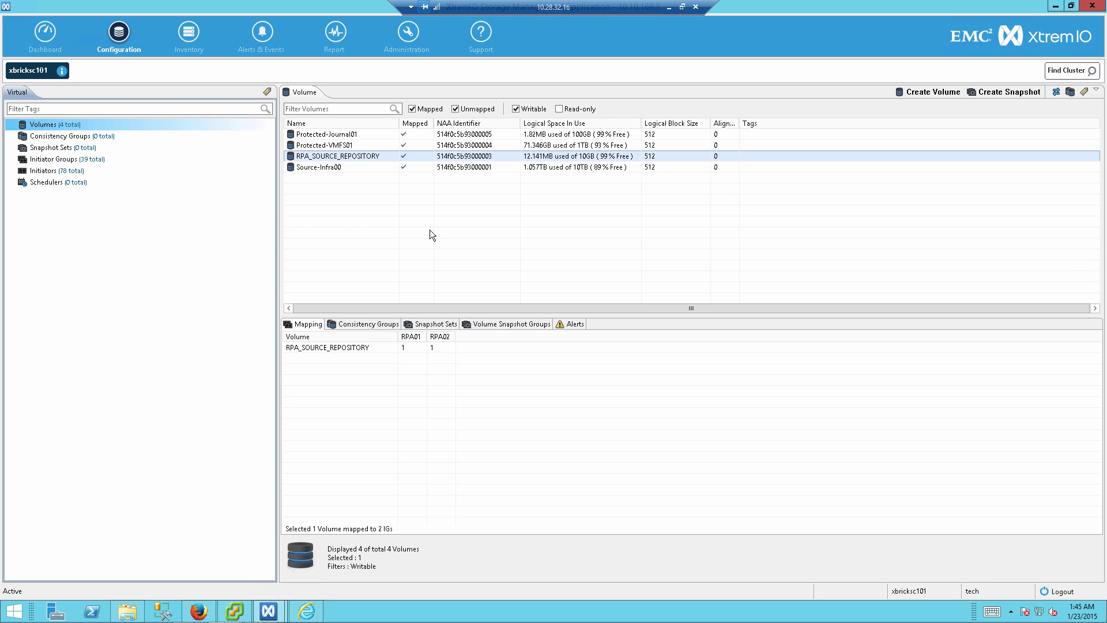
{"action": "left_click", "coordinate": [315, 134]}
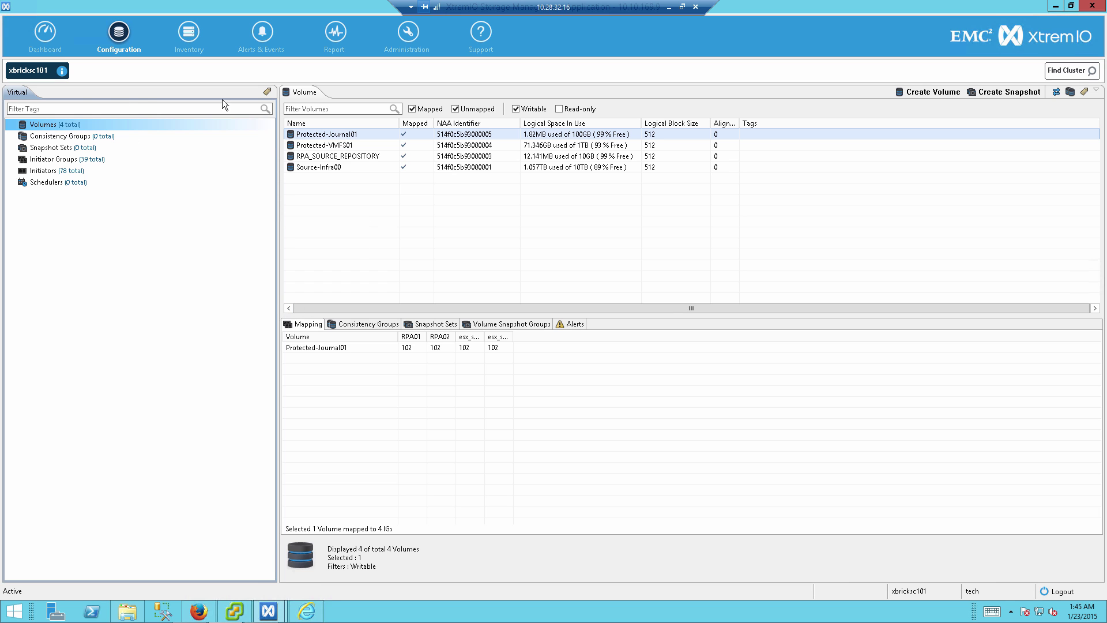
{"action": "left_click", "coordinate": [41, 33]}
Switch to the xbrick73 storage management window and inspect the mapping of the Recovery-VMFS01 volume.
{"action": "mouse_move", "coordinate": [268, 613]}
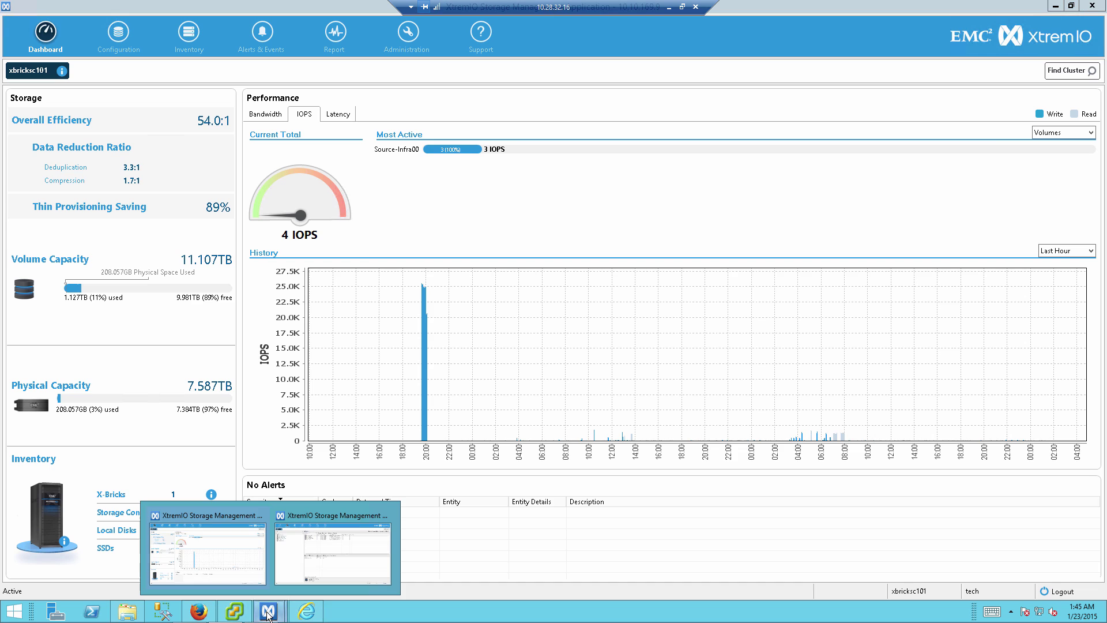
{"action": "left_click", "coordinate": [307, 552]}
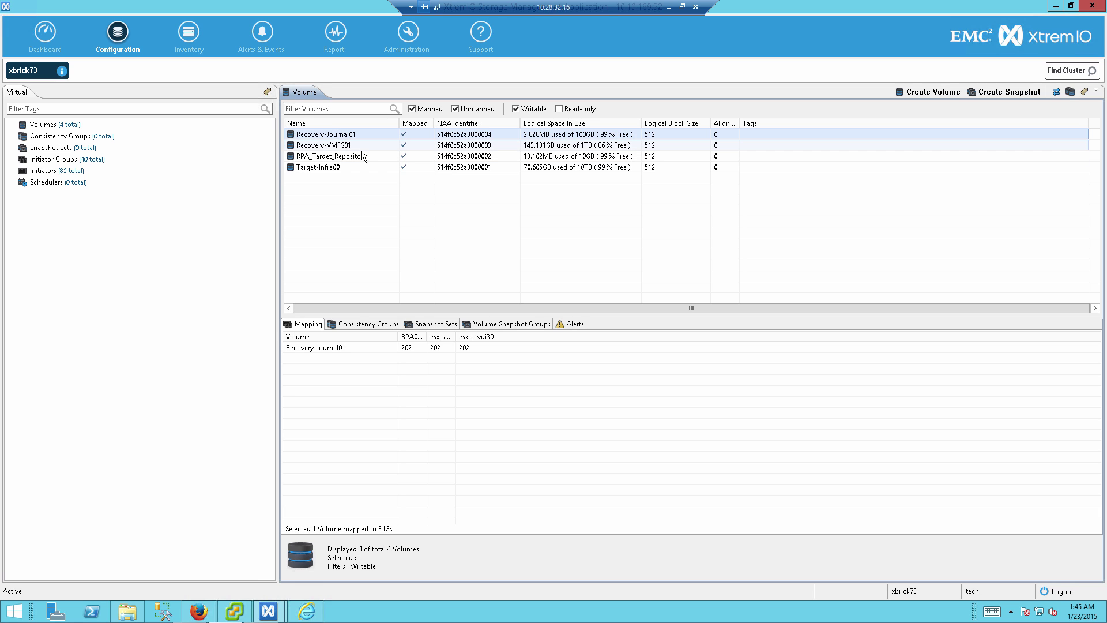
{"action": "left_click", "coordinate": [312, 145]}
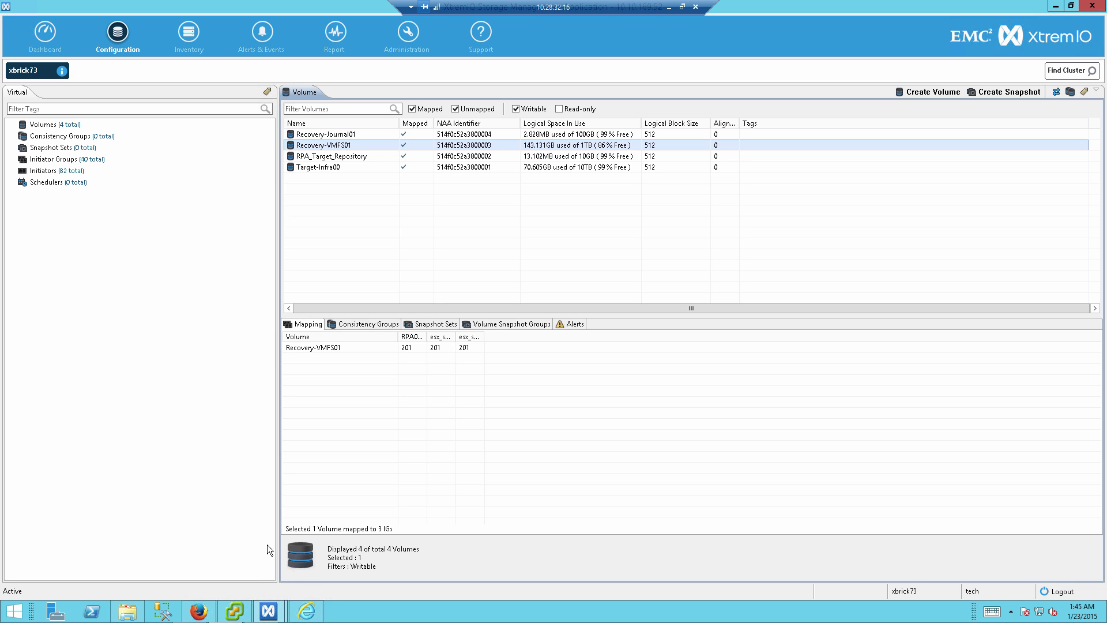
Switch to Unisphere for RecoverPoint in Firefox and examine the RPAs of the ITZI_SOURCE and ITZIK_TARGET clusters, including RPA1's properties on the source.
{"action": "left_click", "coordinate": [306, 611]}
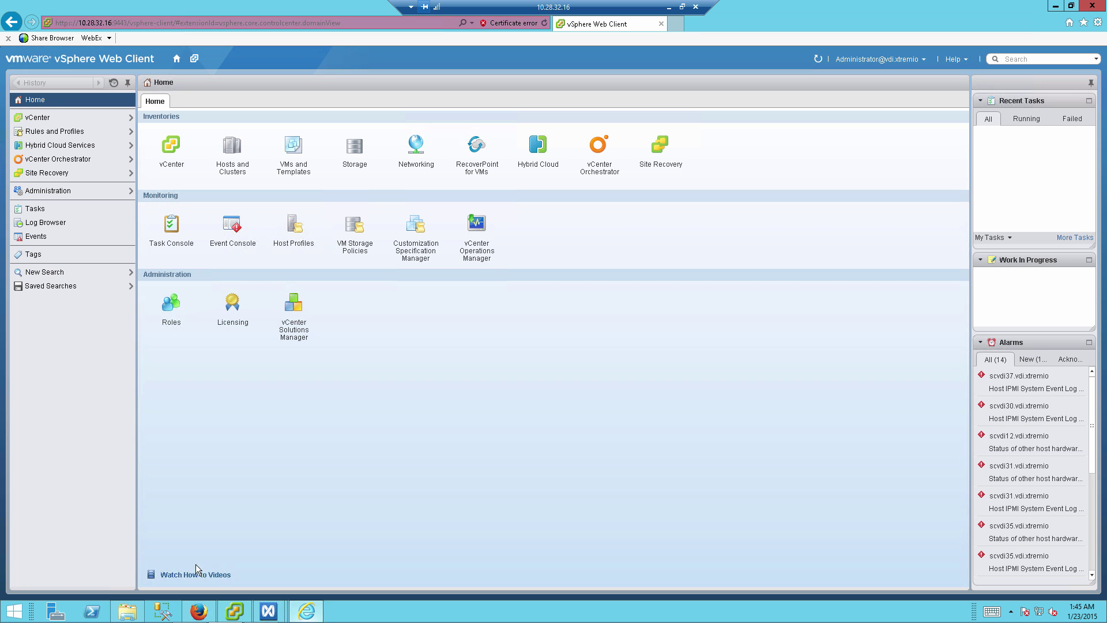
{"action": "left_click", "coordinate": [198, 610]}
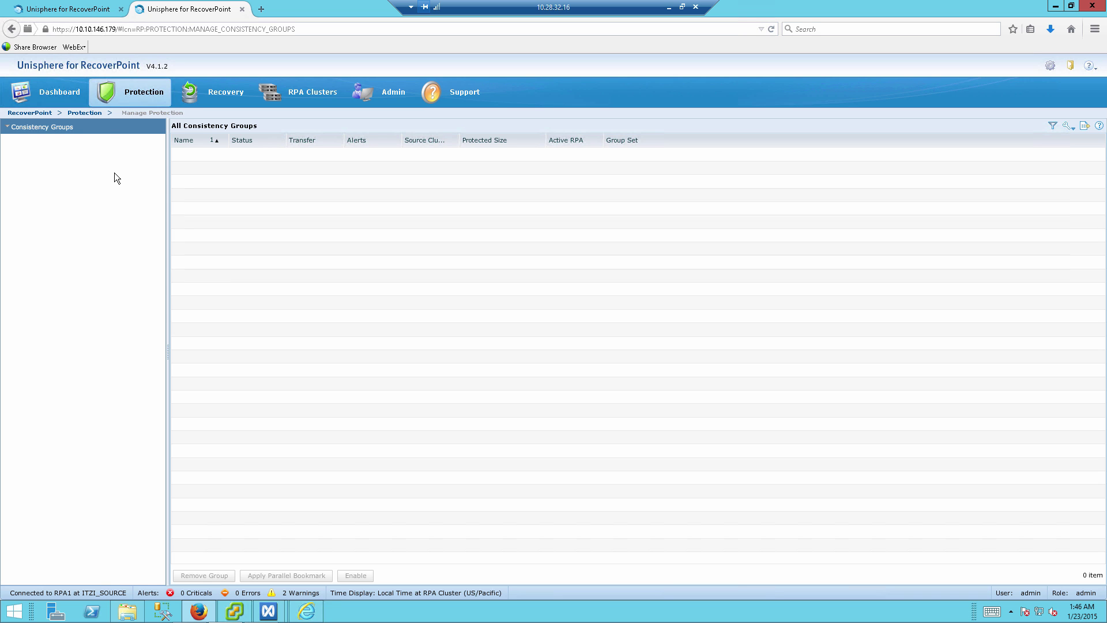
{"action": "left_click", "coordinate": [134, 94]}
{"action": "left_click", "coordinate": [273, 92]}
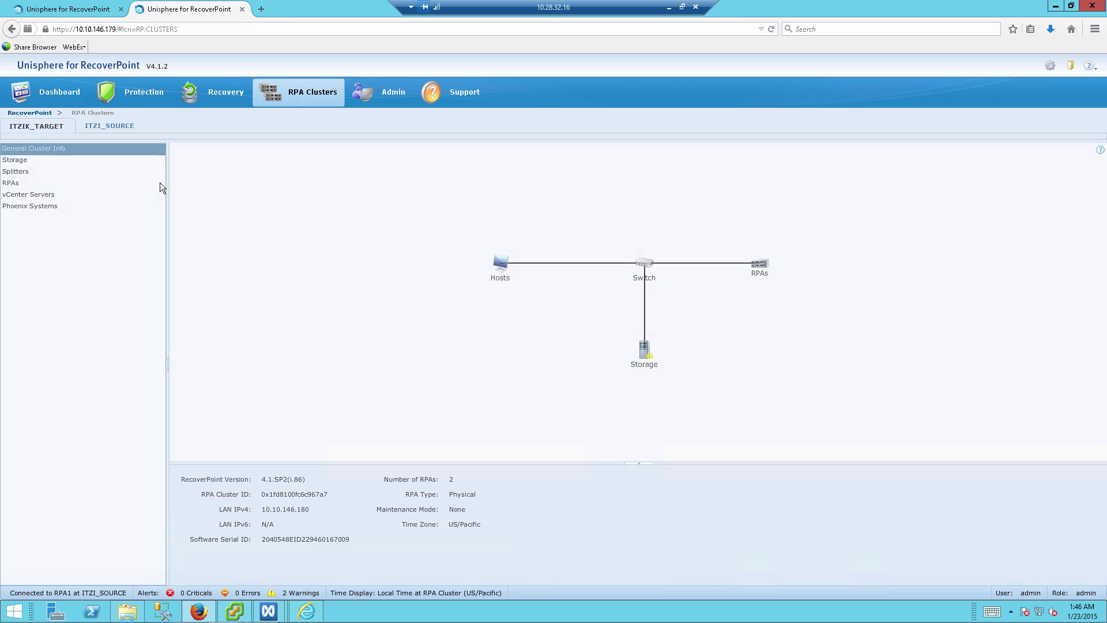
{"action": "left_click", "coordinate": [96, 126]}
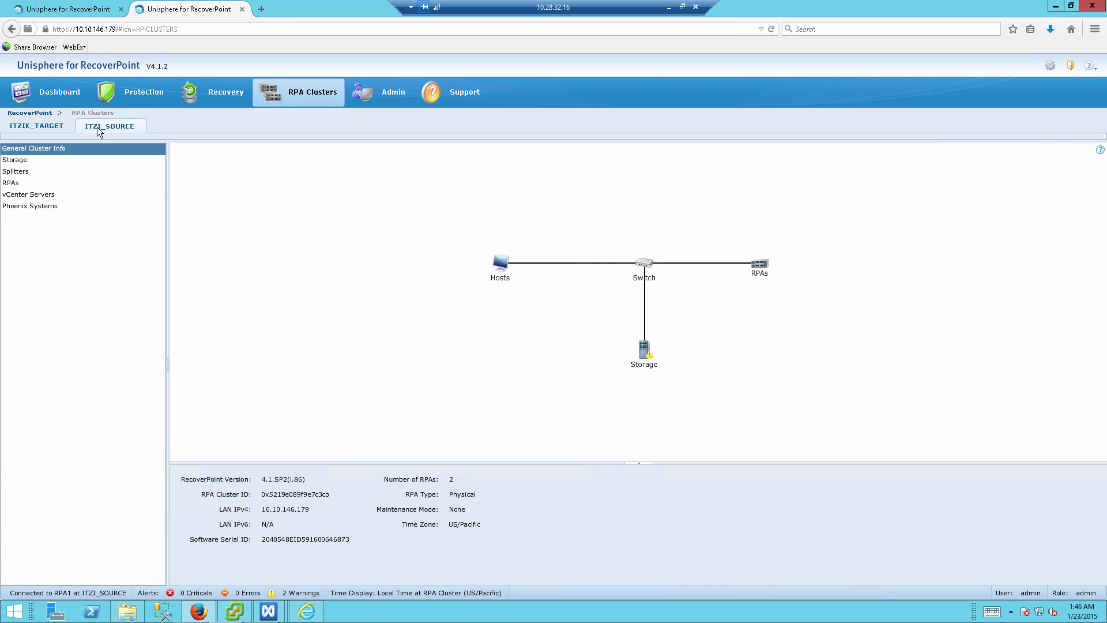
{"action": "left_click", "coordinate": [10, 184]}
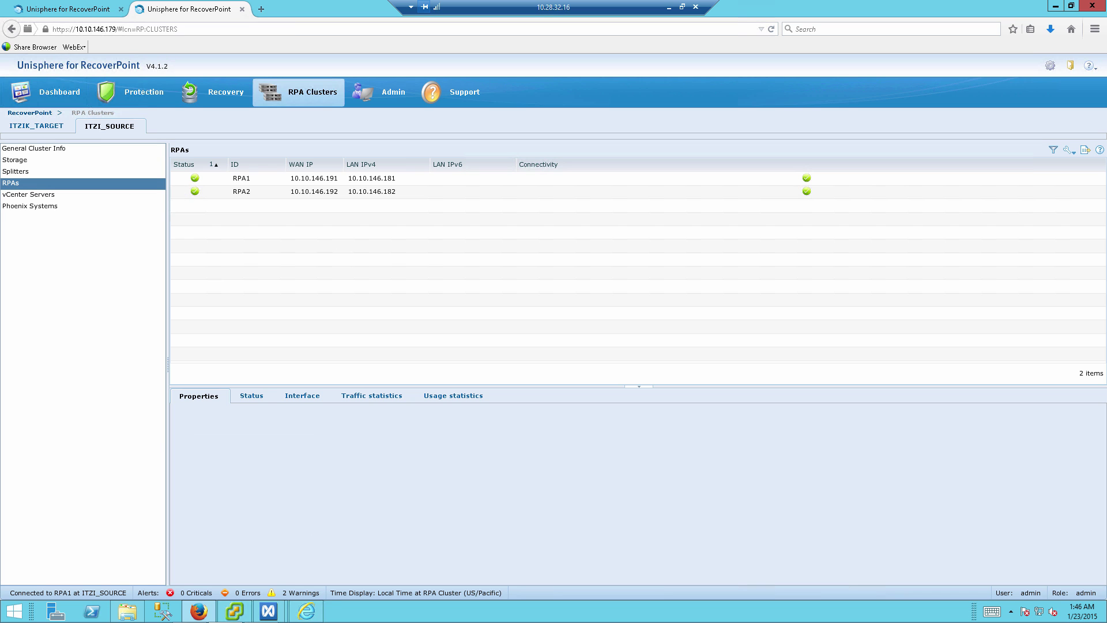
{"action": "left_click", "coordinate": [285, 177]}
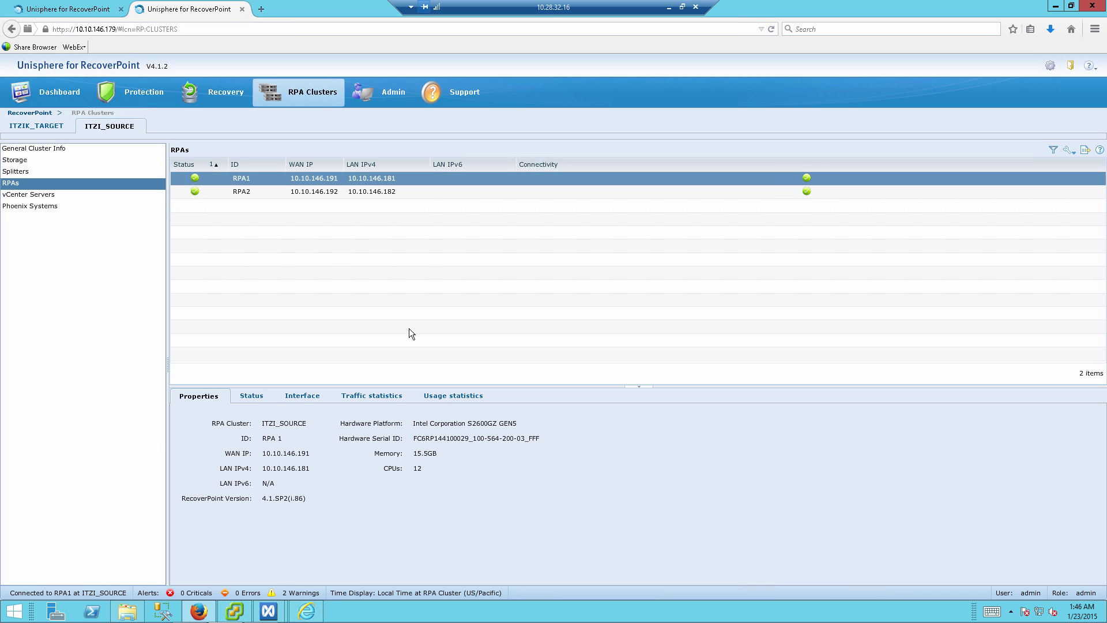
{"action": "left_click", "coordinate": [47, 128]}
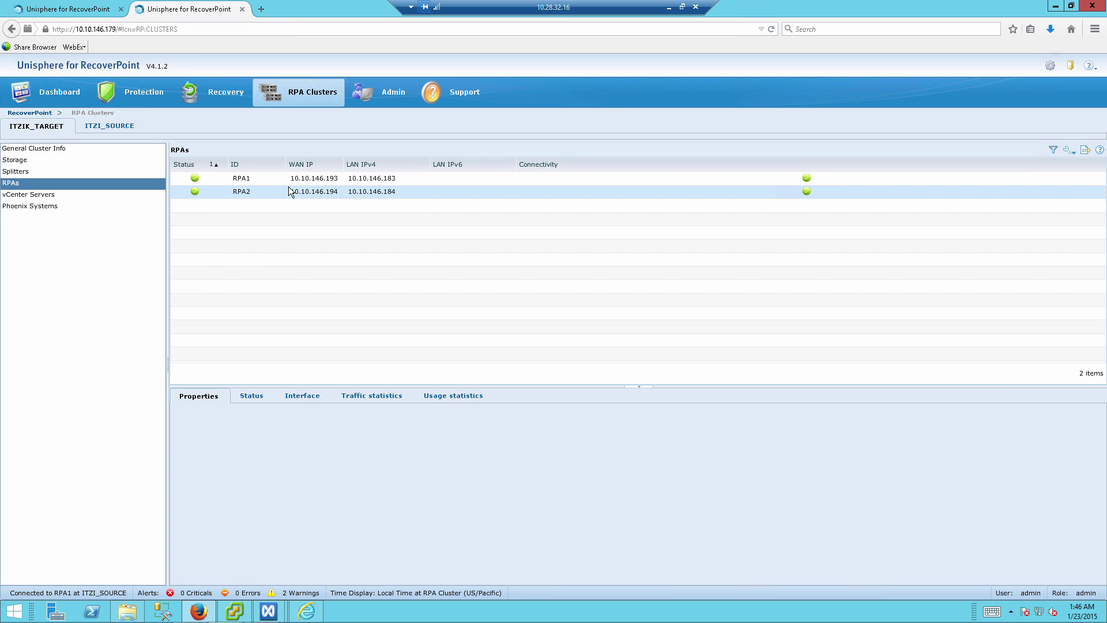
{"action": "left_click", "coordinate": [116, 126]}
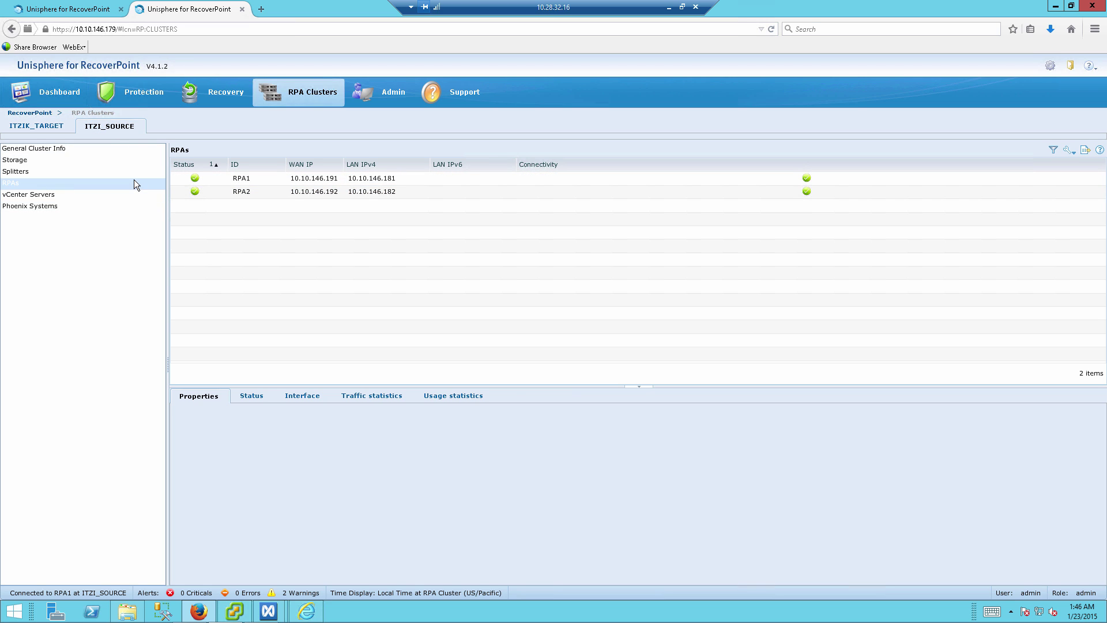
Examine the storage registered on ITZI_SOURCE and the registration fields for the XtremIO type, without registering a new array.
{"action": "left_click", "coordinate": [23, 161]}
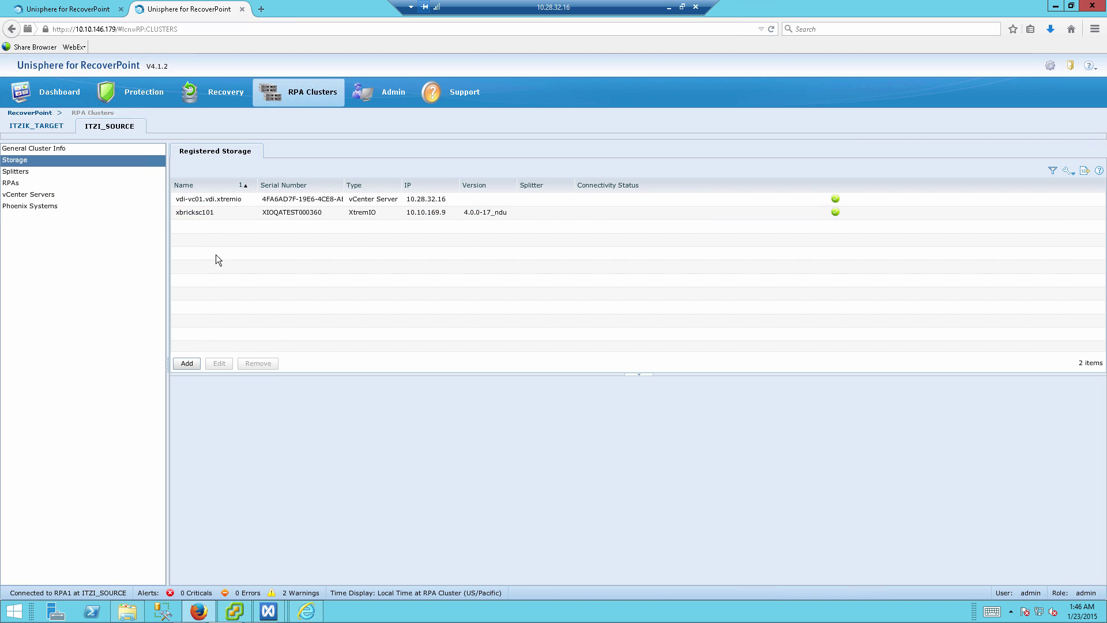
{"action": "left_click", "coordinate": [187, 364]}
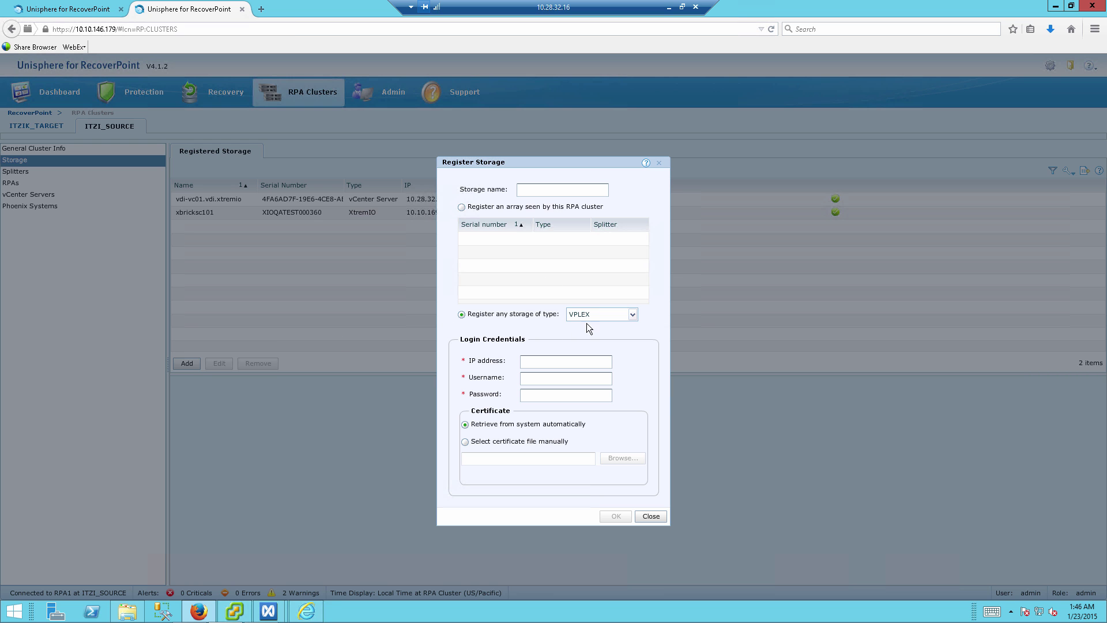
{"action": "left_click", "coordinate": [593, 316]}
{"action": "left_click", "coordinate": [593, 317]}
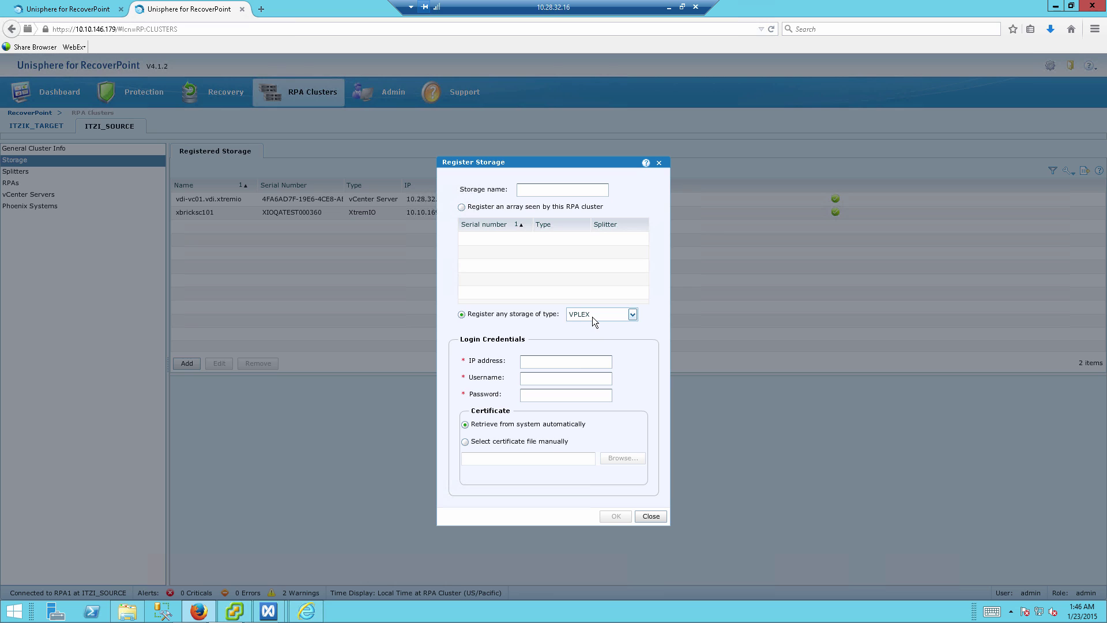
{"action": "left_click", "coordinate": [593, 317]}
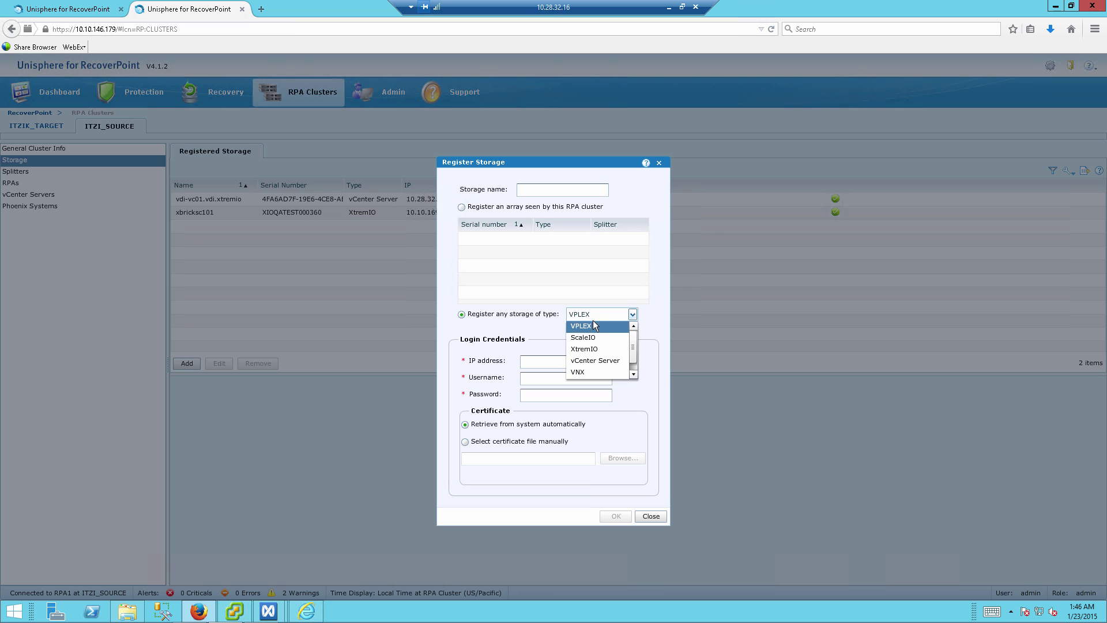
{"action": "left_click", "coordinate": [606, 349]}
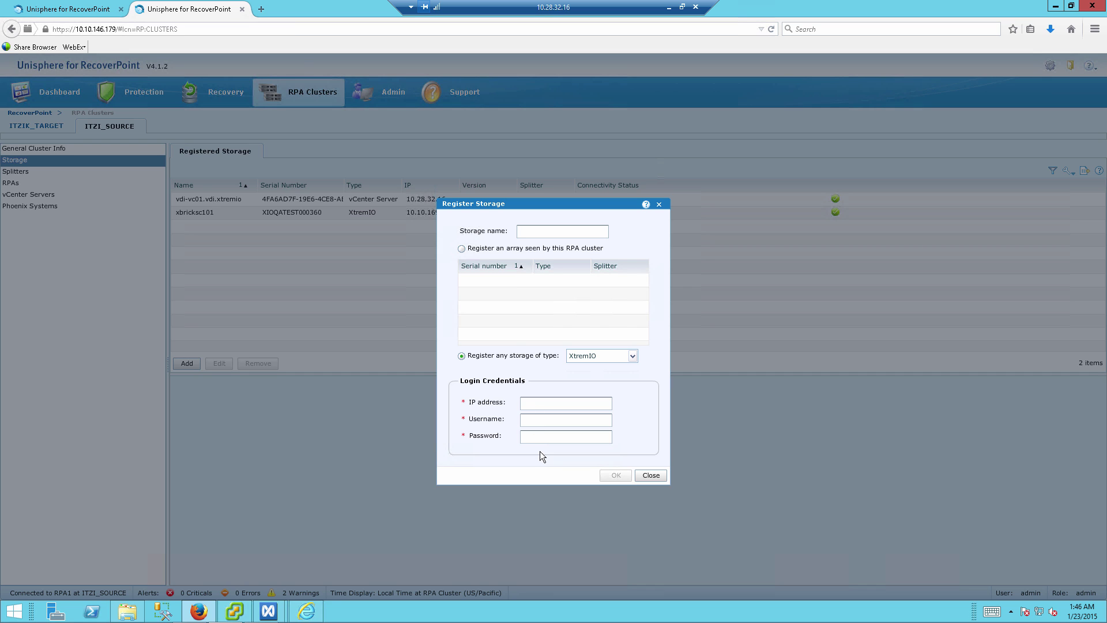
{"action": "left_click", "coordinate": [646, 477]}
{"action": "left_click", "coordinate": [186, 212]}
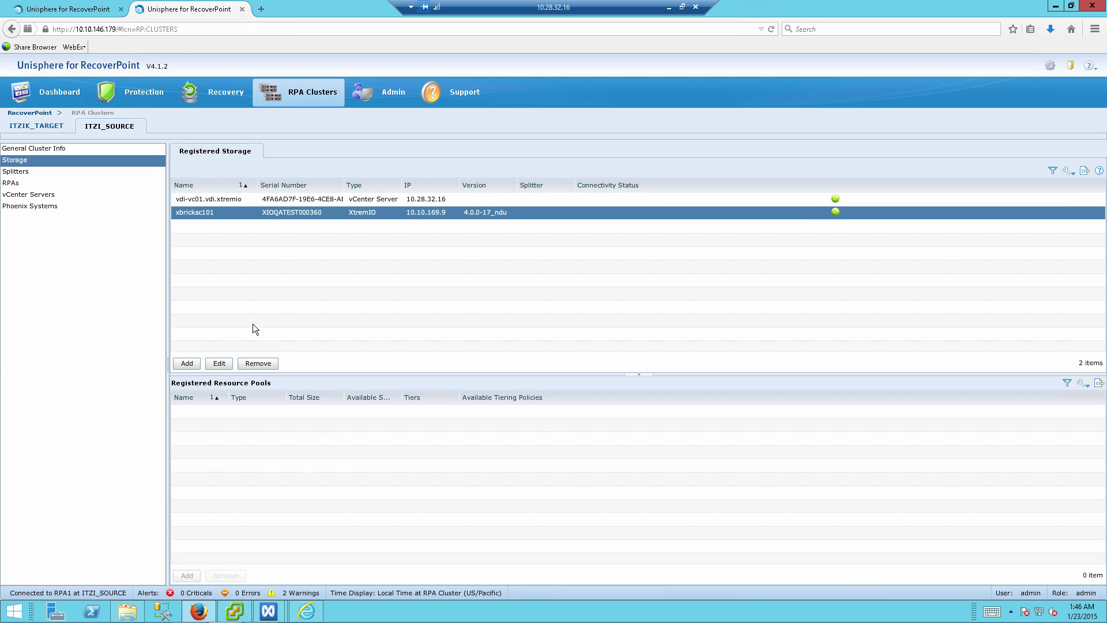
{"action": "left_click", "coordinate": [194, 202]}
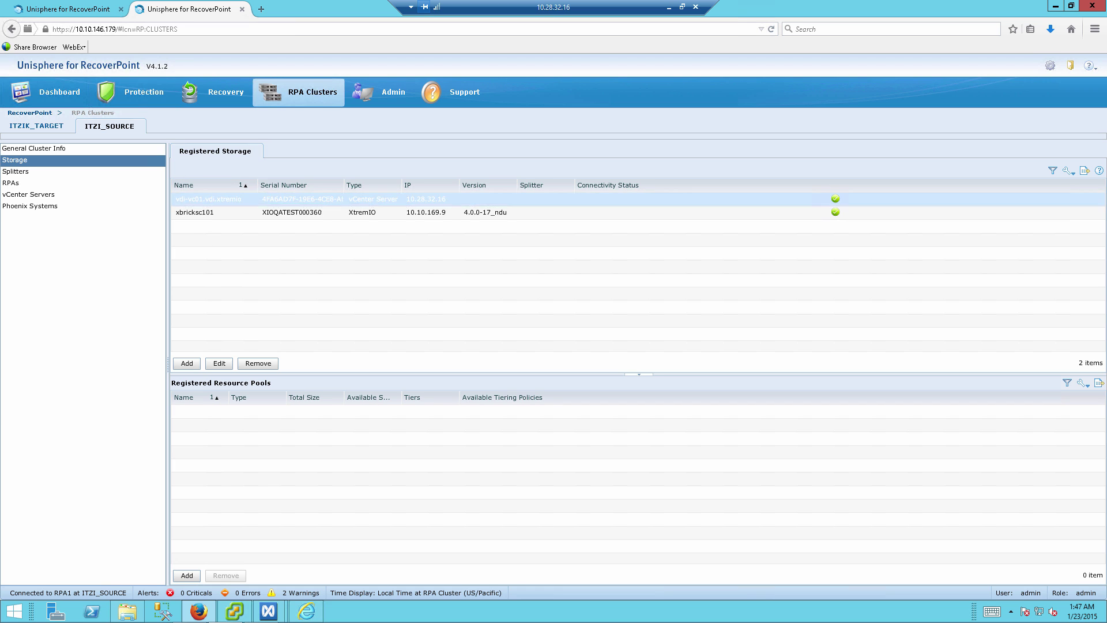
Inspect the vCenter servers registered on ITZI_SOURCE and ITZIK_TARGET, drilling into scvdi01 and the analyzer01 VM's datastore on the source.
{"action": "left_click", "coordinate": [28, 194]}
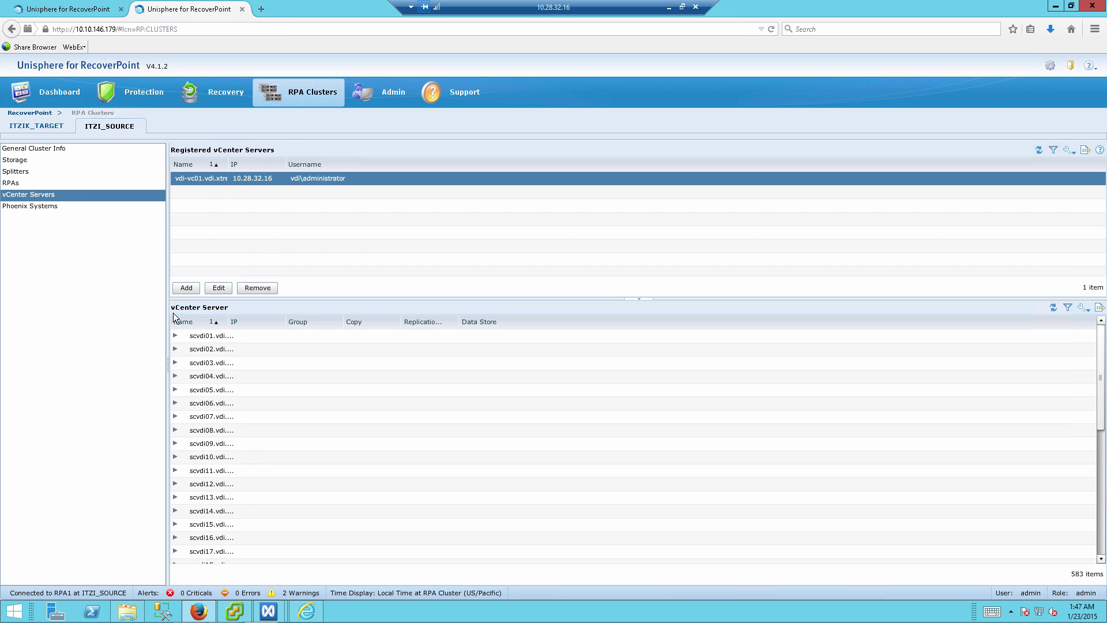
{"action": "left_click", "coordinate": [175, 336]}
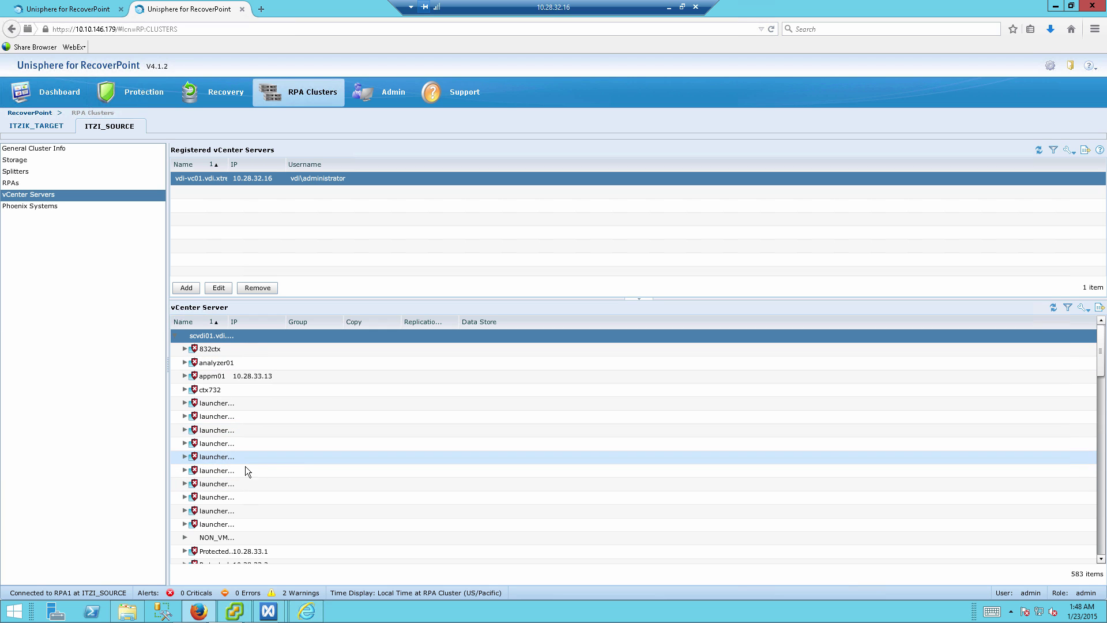
{"action": "left_click", "coordinate": [185, 363]}
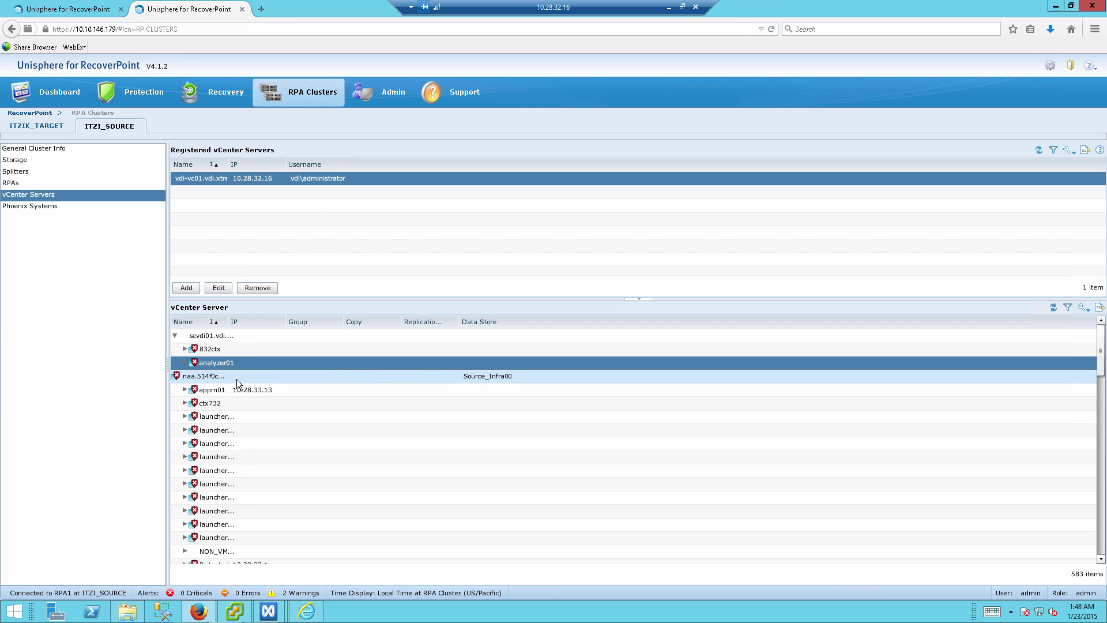
{"action": "left_click", "coordinate": [236, 379]}
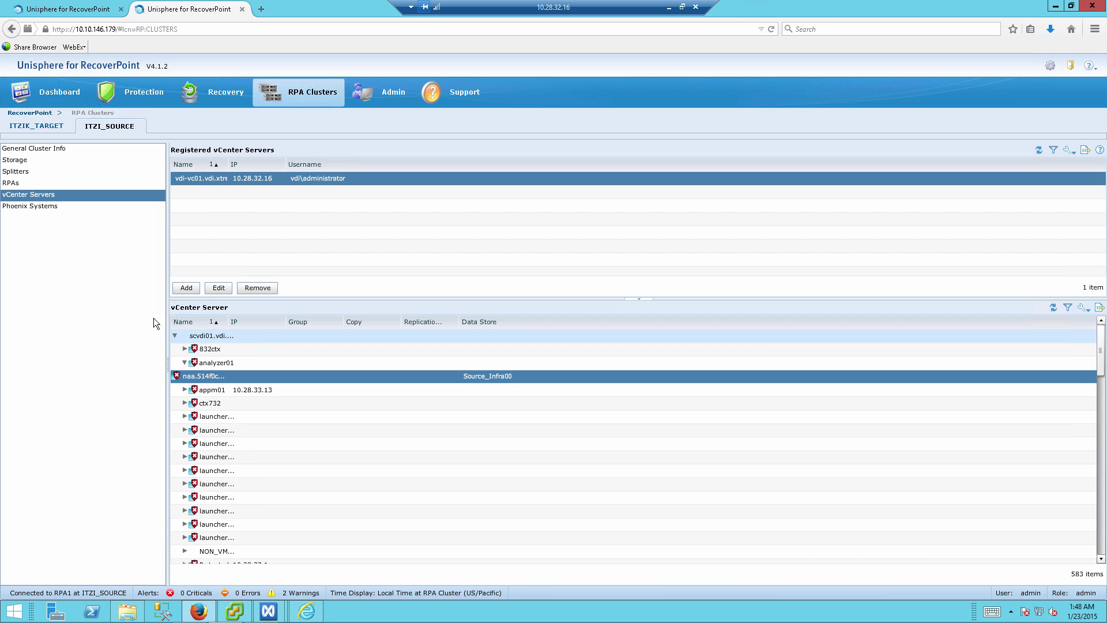
{"action": "left_click", "coordinate": [32, 127]}
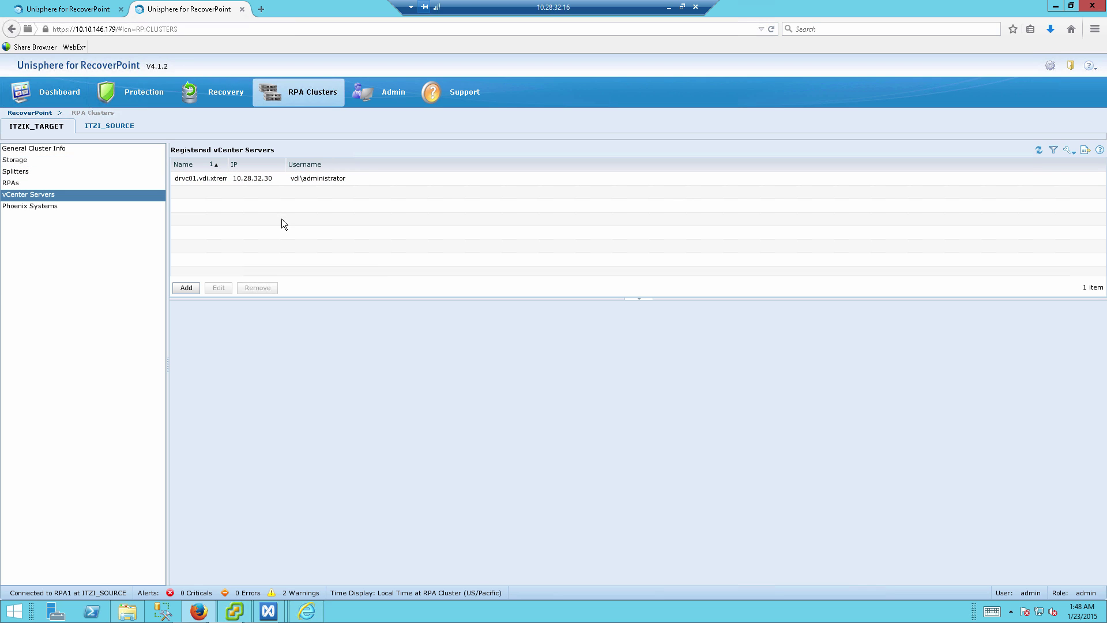
Start protecting volumes with consistency group CG01 and production name VMFS01, selecting Protected-VMFS01 as the production volume.
{"action": "left_click", "coordinate": [129, 95]}
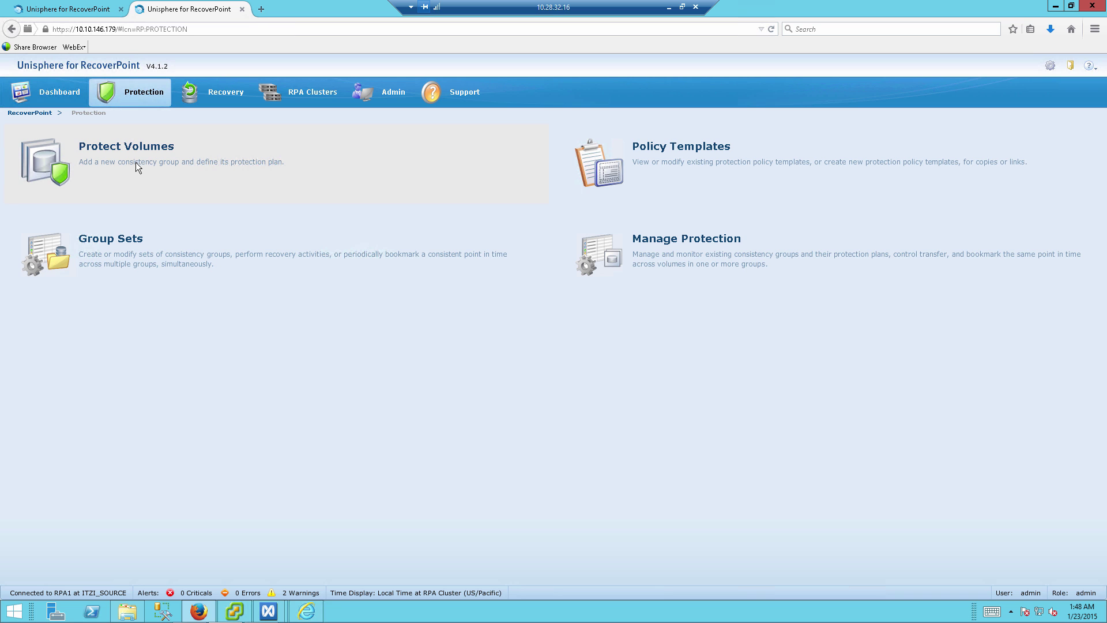
{"action": "left_click", "coordinate": [224, 197]}
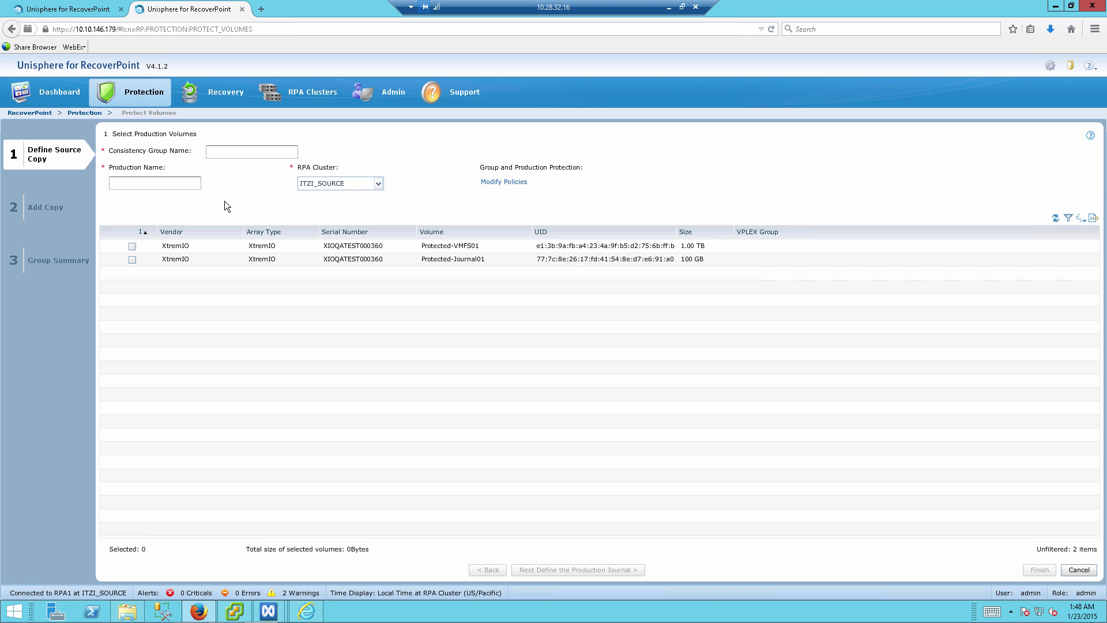
{"action": "left_click", "coordinate": [229, 154]}
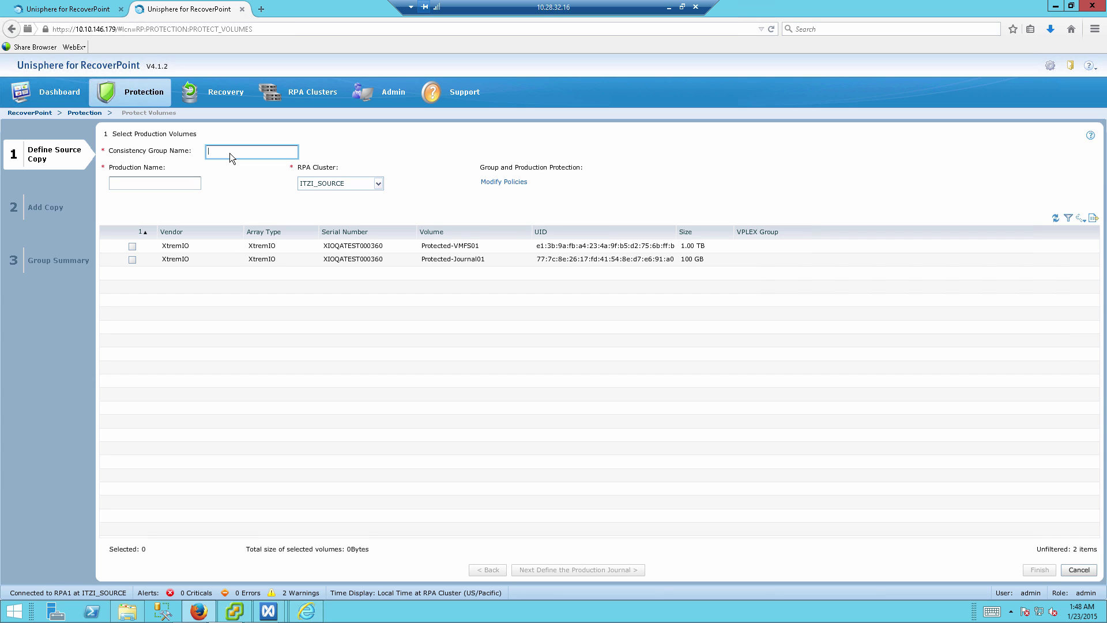
{"action": "type", "text": "1"}
{"action": "left_click", "coordinate": [123, 185]}
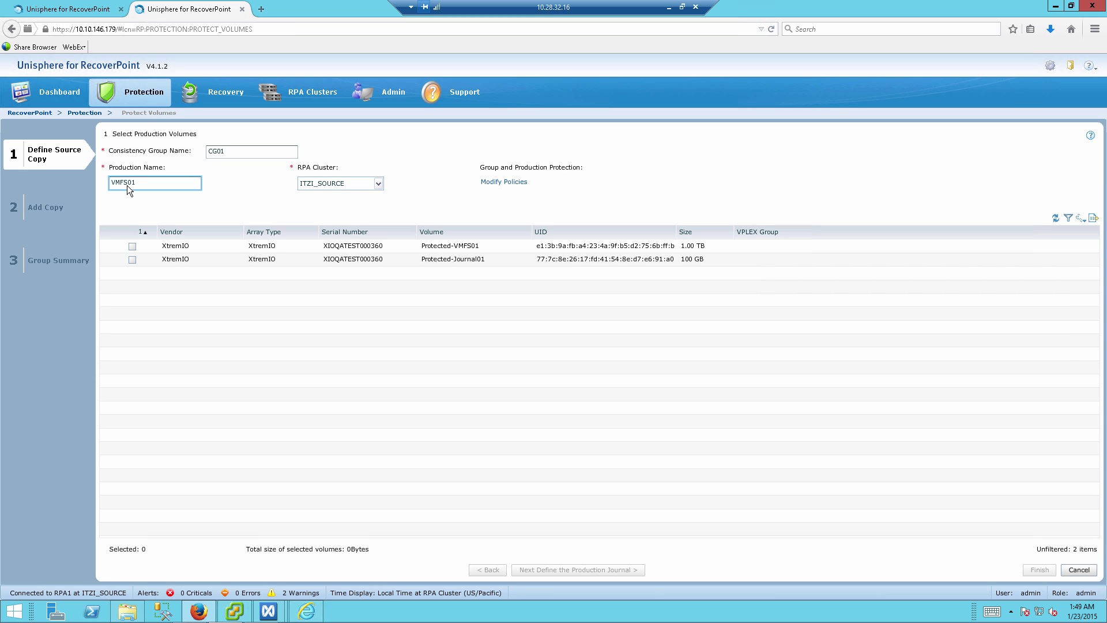
{"action": "left_click", "coordinate": [133, 247]}
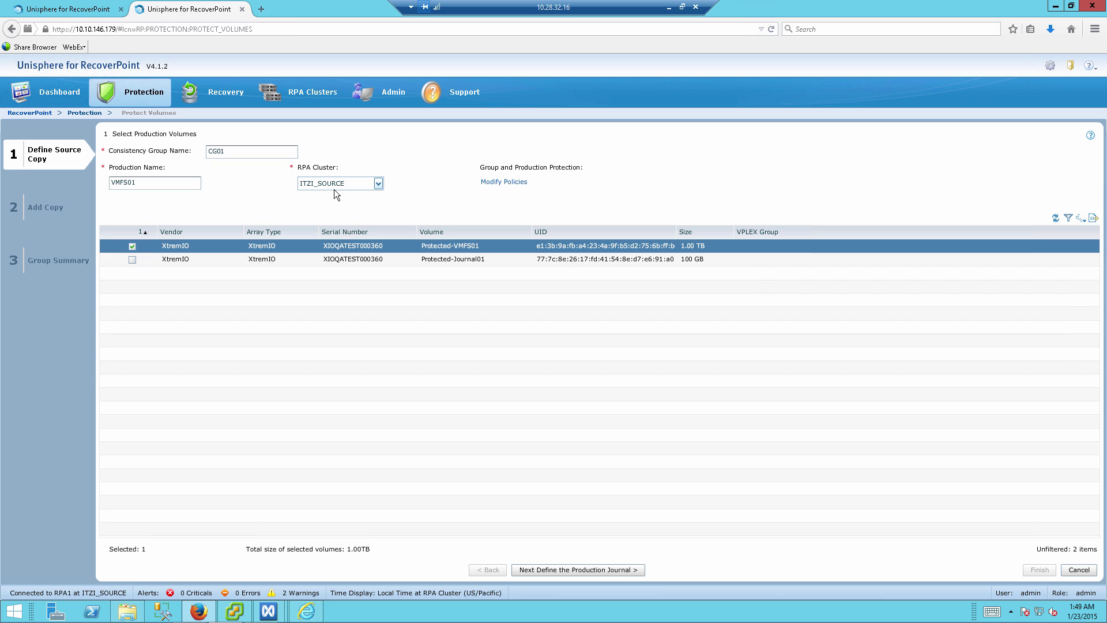
Review the priority choices in CG01's group policy and set the production policy's host OS to VMware ESX.
{"action": "left_click", "coordinate": [494, 185]}
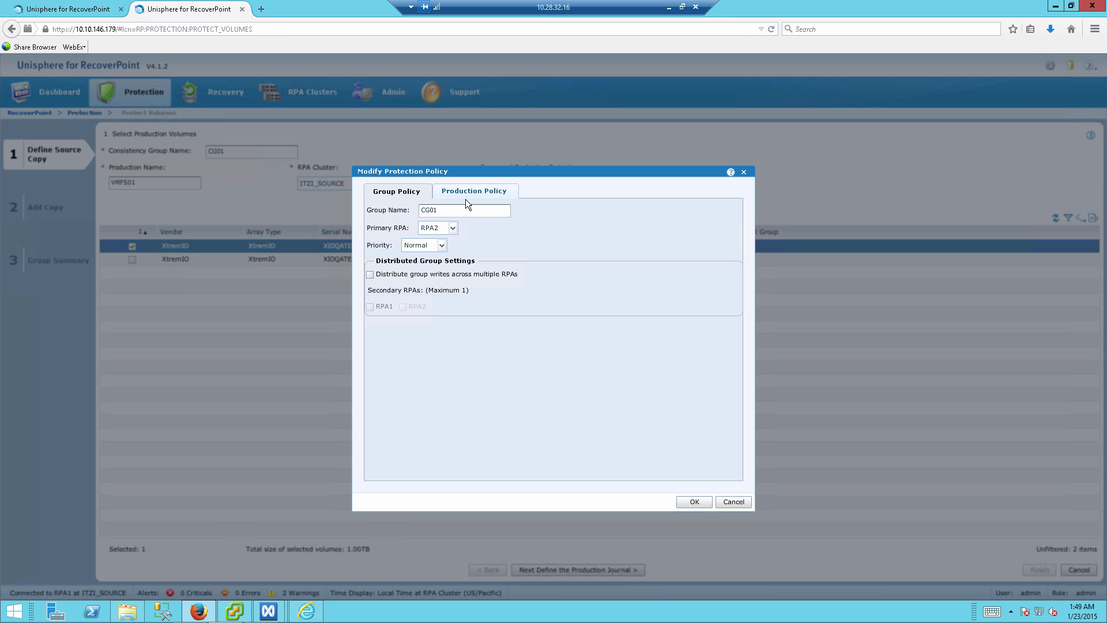
{"action": "left_click", "coordinate": [442, 247]}
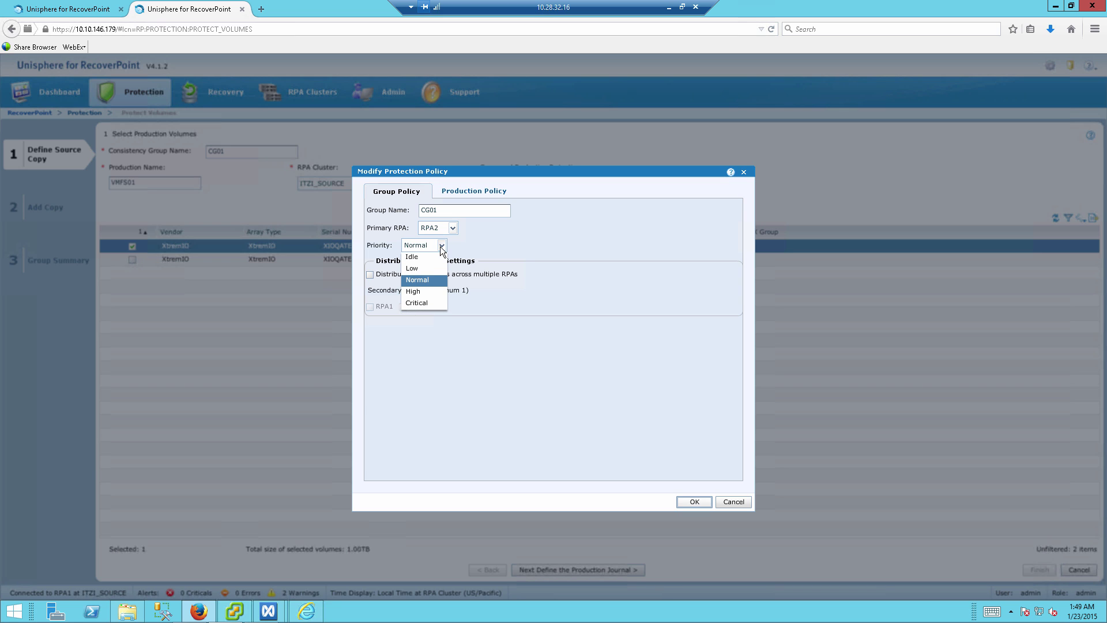
{"action": "left_click", "coordinate": [442, 246]}
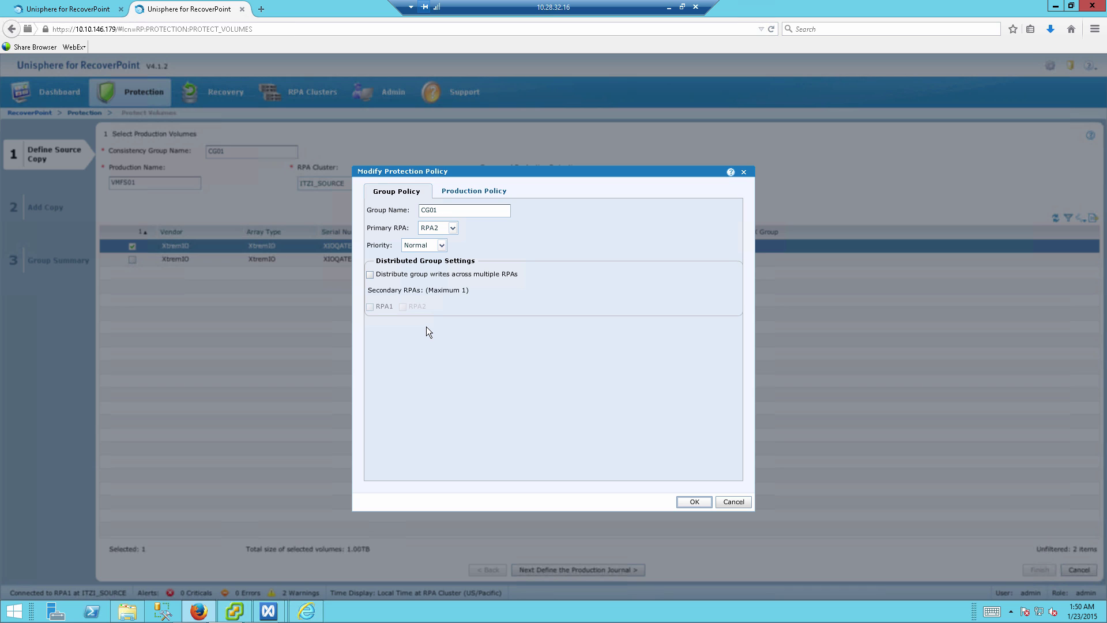
{"action": "left_click", "coordinate": [476, 192]}
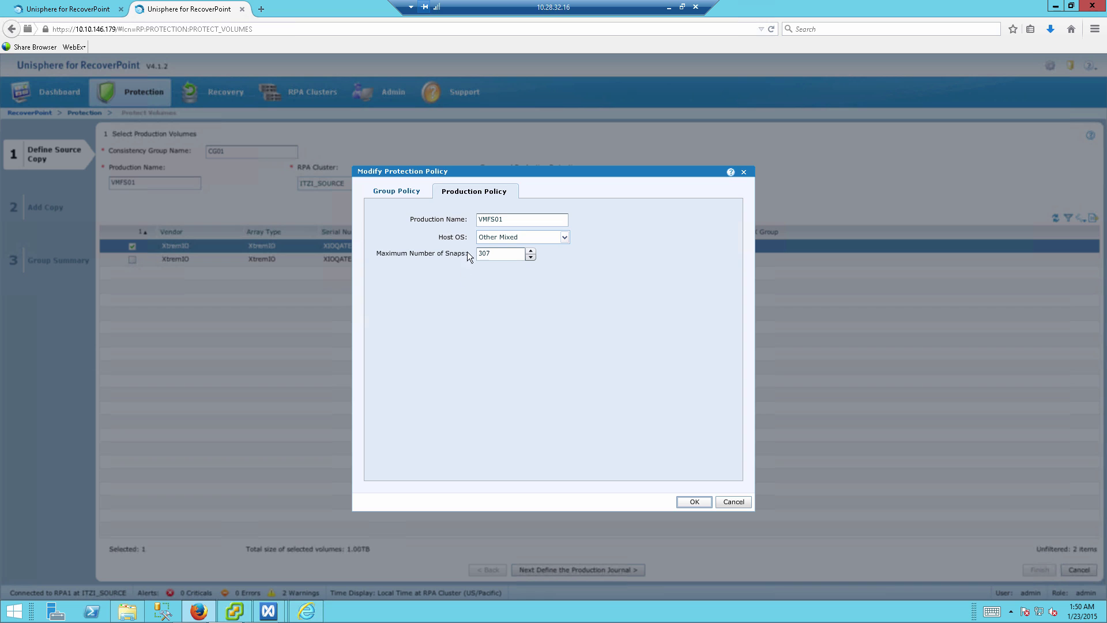
{"action": "left_click", "coordinate": [529, 239]}
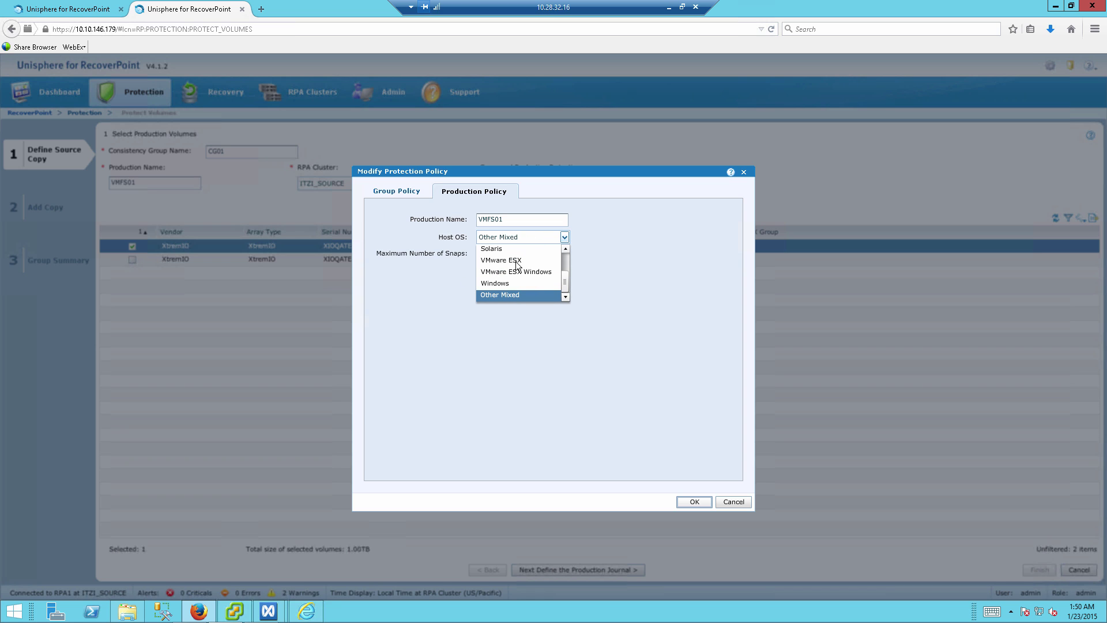
{"action": "left_click", "coordinate": [516, 262]}
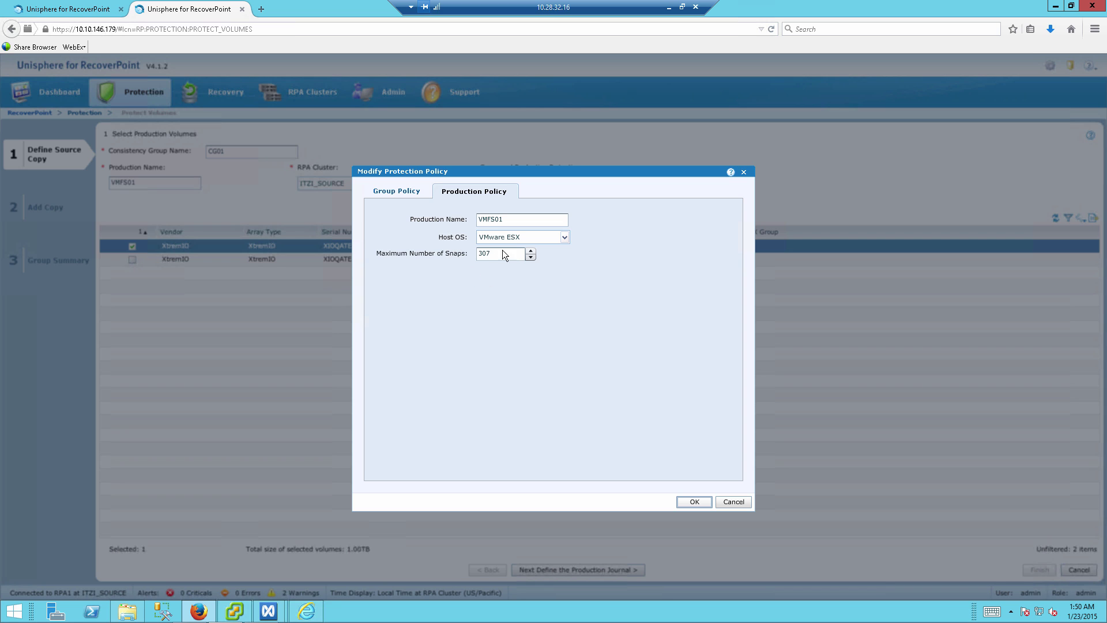
{"action": "left_click", "coordinate": [687, 503]}
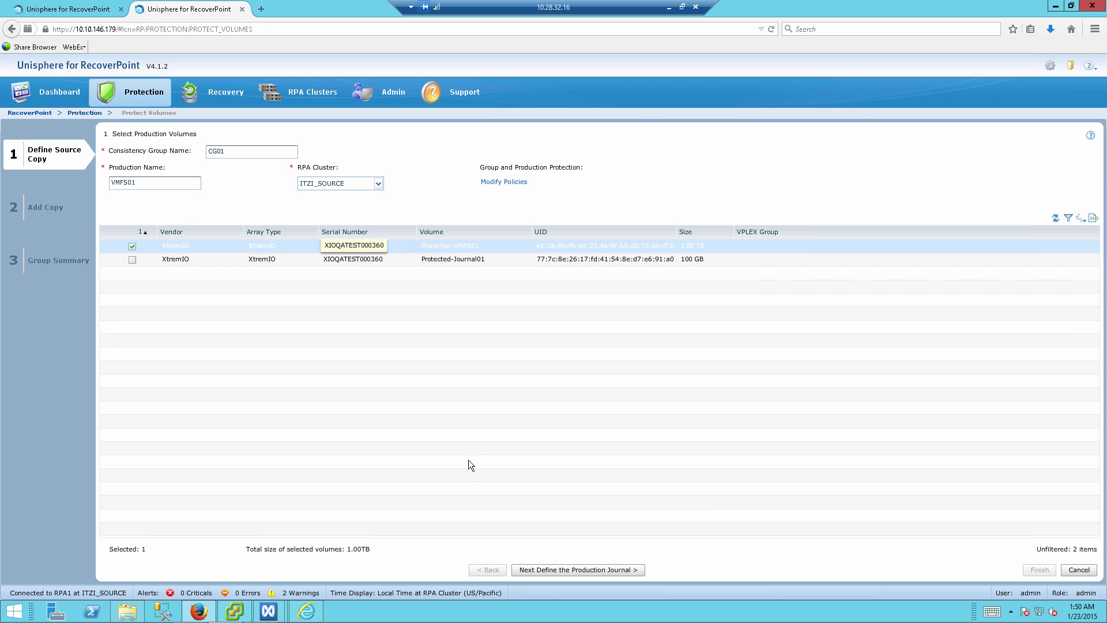
Proceed to the production journal definition and select Protected-Journal01 as the journal volume.
{"action": "left_click", "coordinate": [537, 569]}
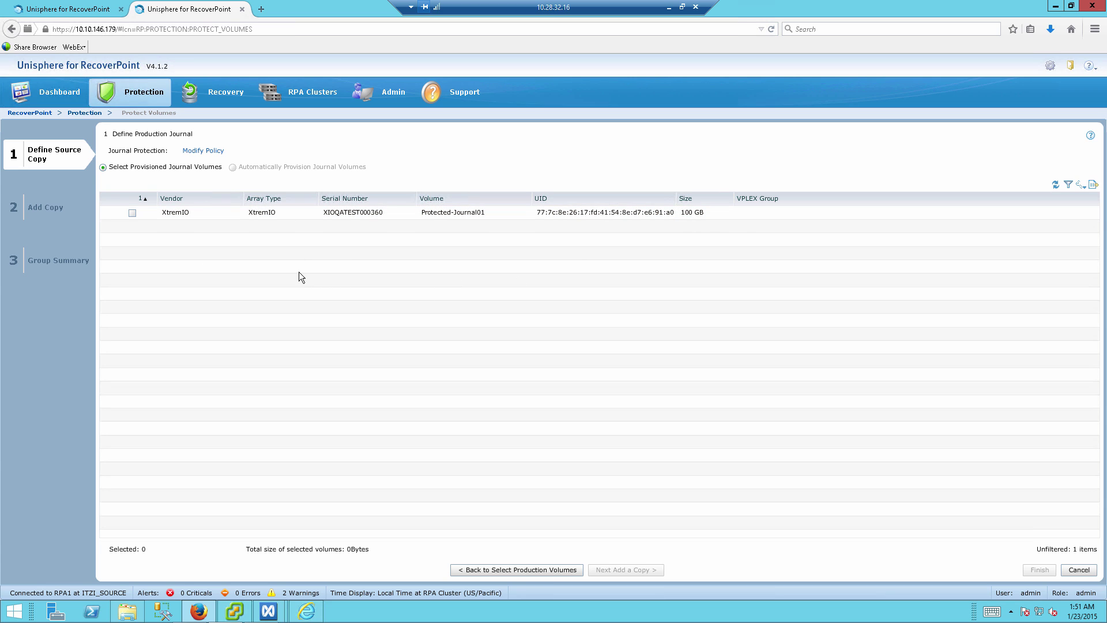
{"action": "left_click", "coordinate": [133, 213]}
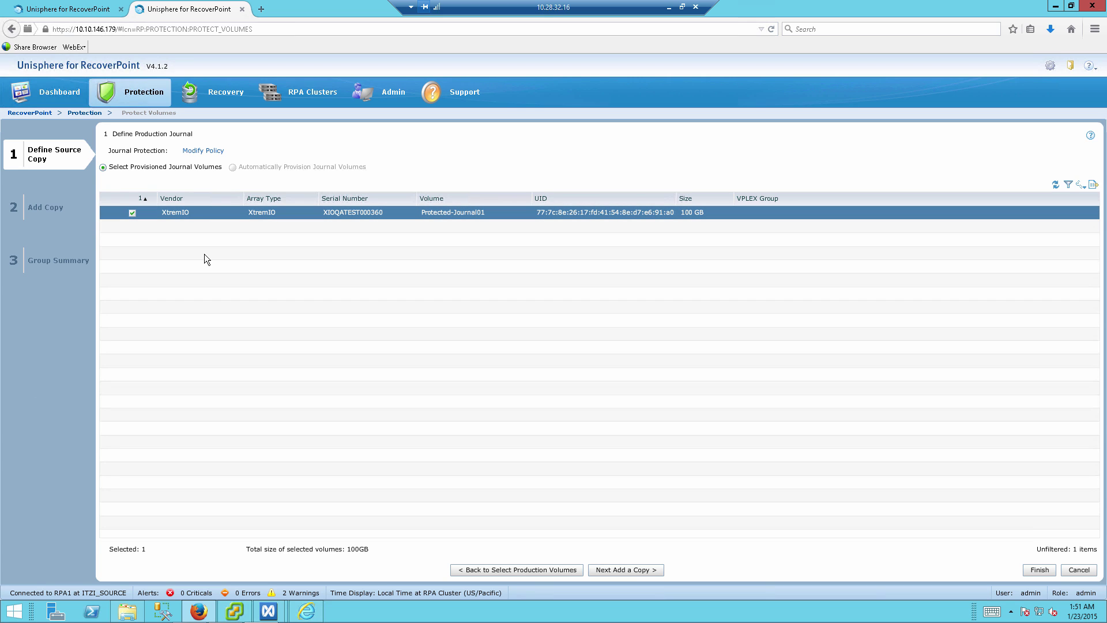
Examine the production journal policy's template, compression and snapshot consolidation options, leaving the policy without changes.
{"action": "left_click", "coordinate": [202, 151]}
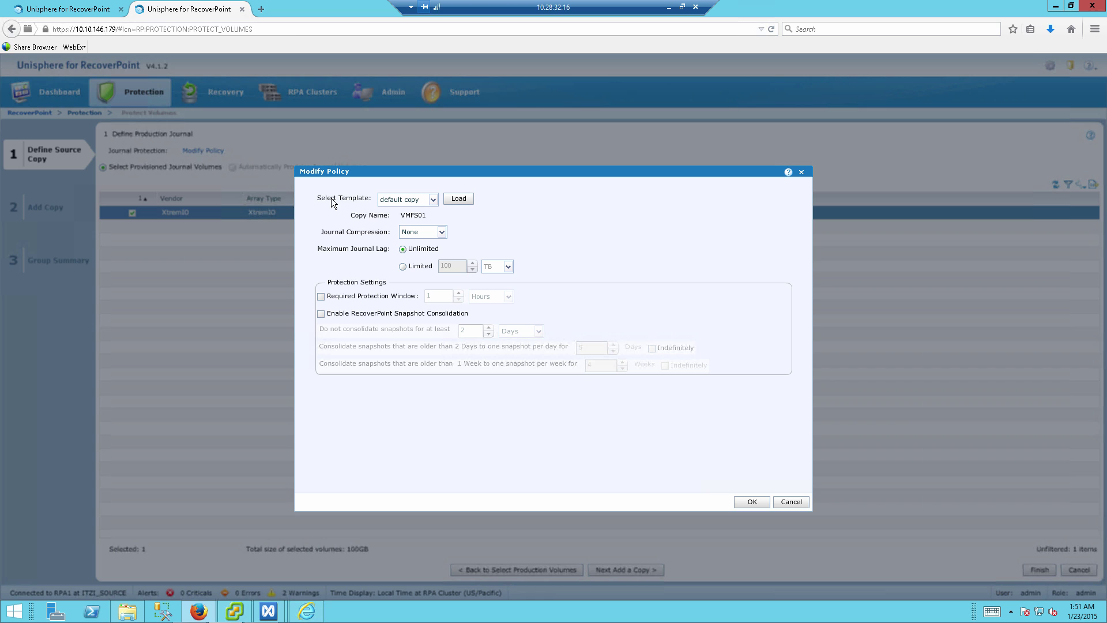
{"action": "left_click", "coordinate": [433, 200]}
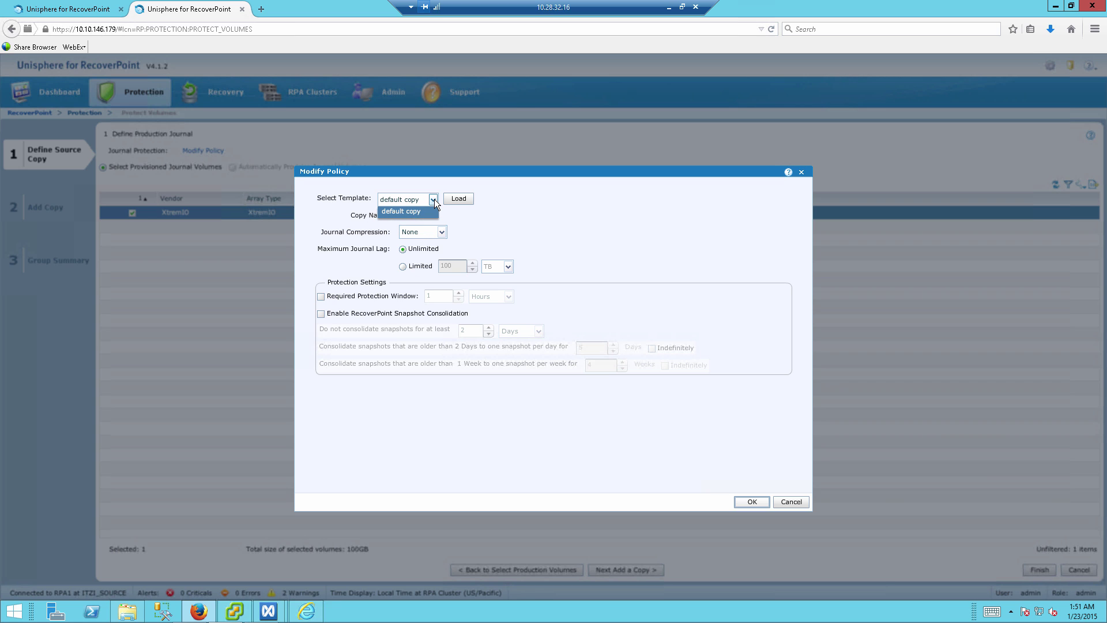
{"action": "left_click", "coordinate": [429, 212]}
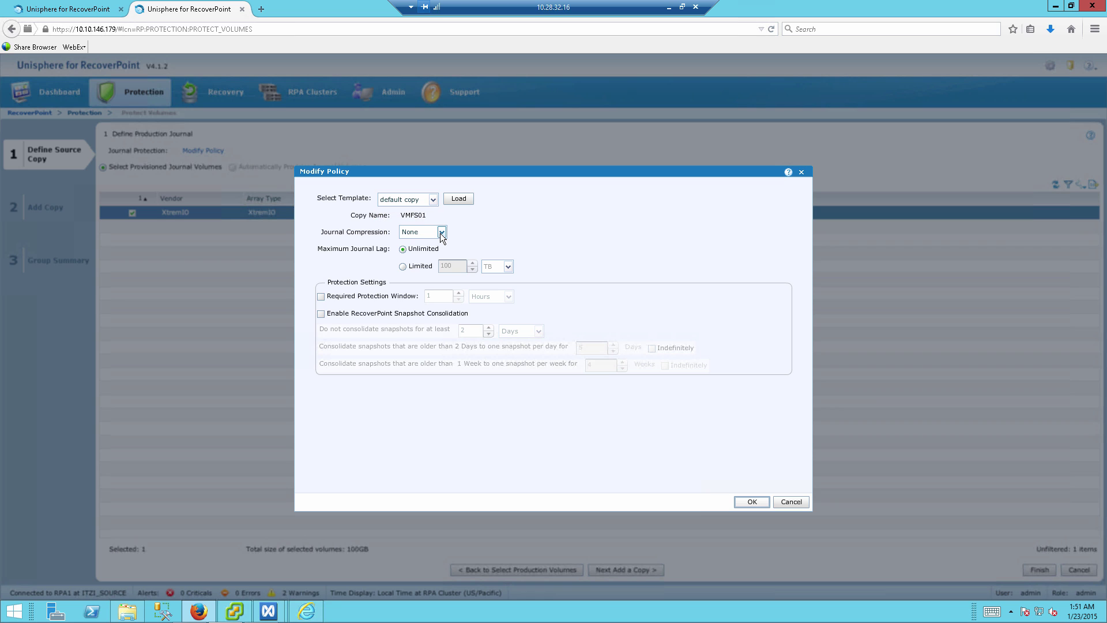
{"action": "left_click", "coordinate": [442, 232]}
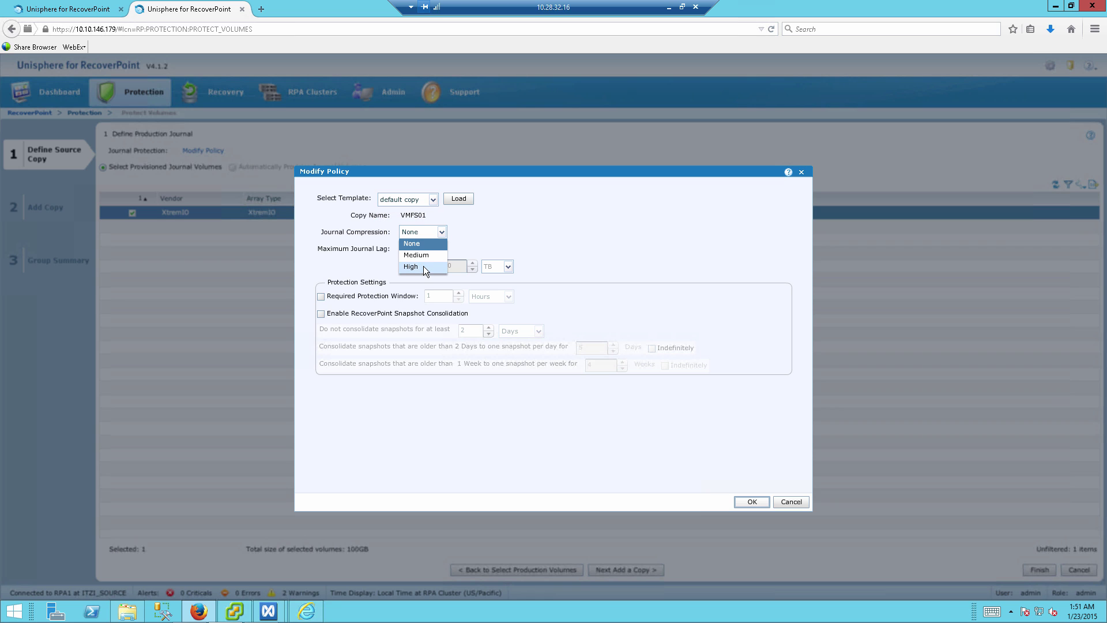
{"action": "left_click", "coordinate": [347, 237]}
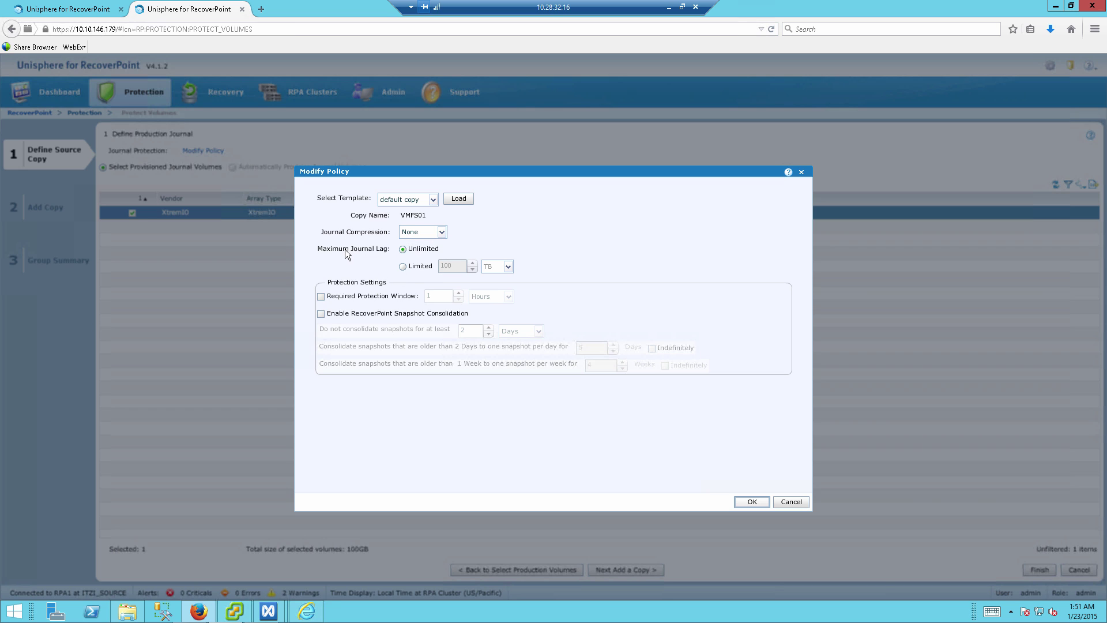
{"action": "left_click", "coordinate": [378, 316]}
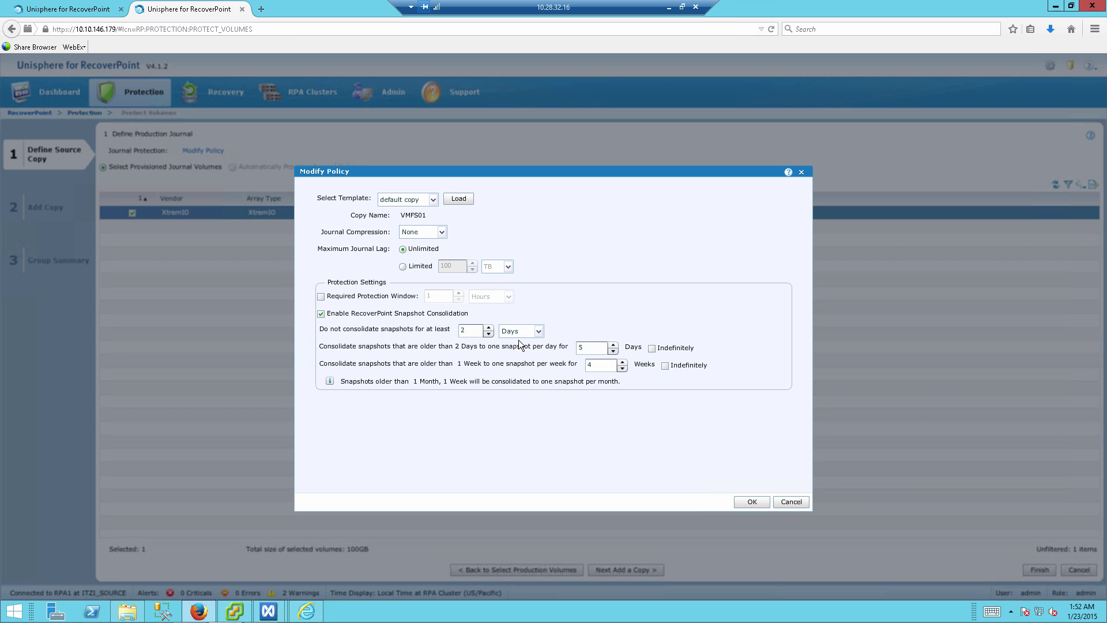
{"action": "left_click", "coordinate": [431, 316]}
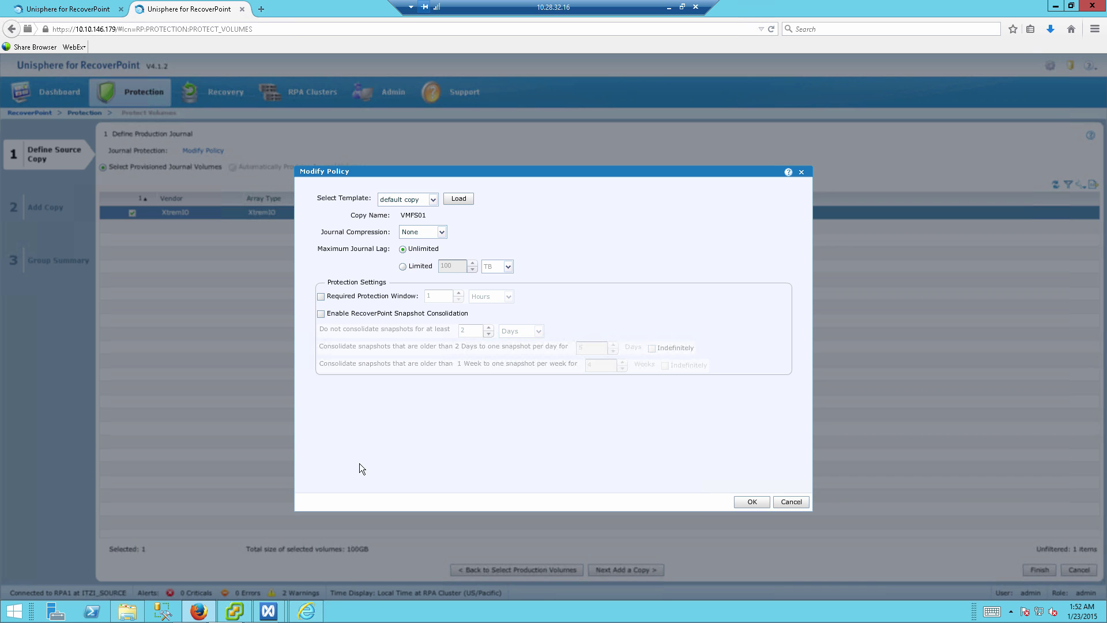
{"action": "left_click", "coordinate": [786, 500]}
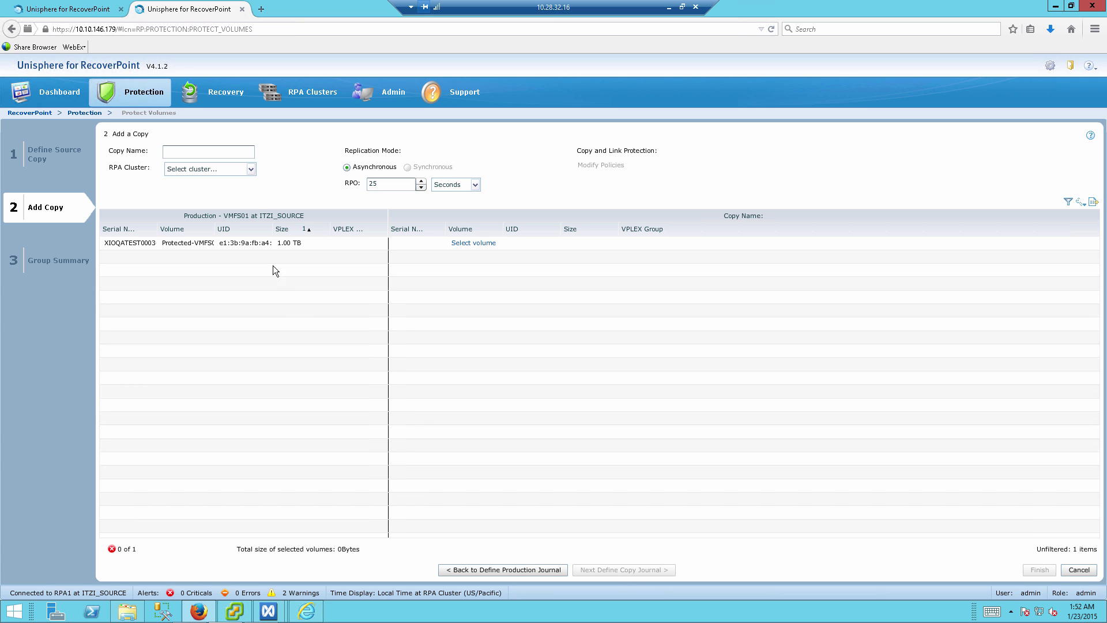
Define the replication copy on the ITZIK_TARGET cluster and name it VMFS01-CP.
{"action": "left_click", "coordinate": [252, 169]}
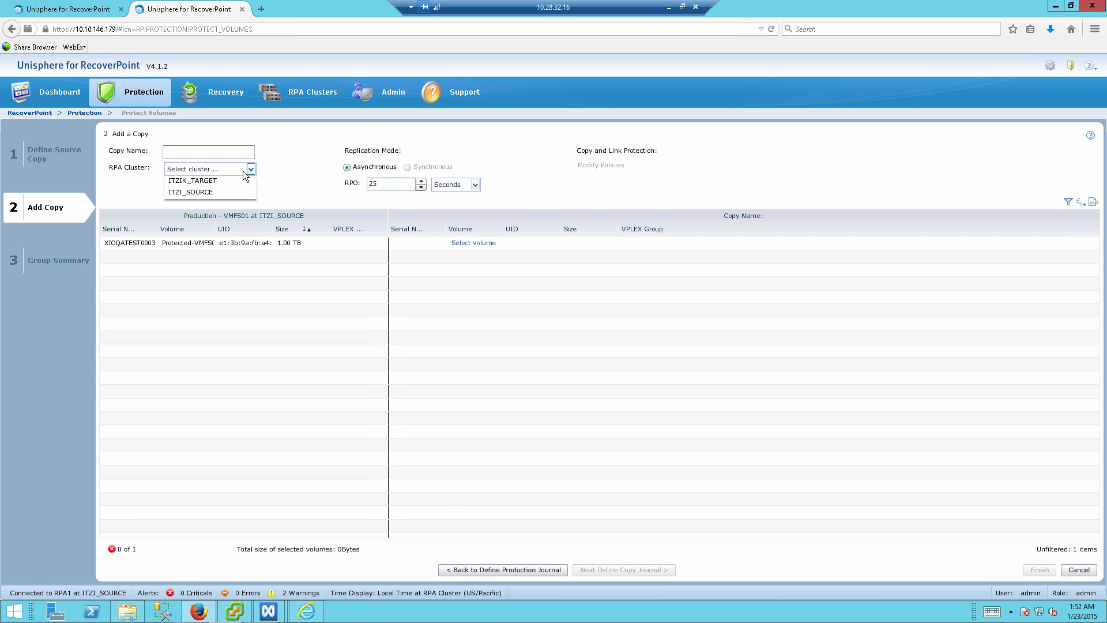
{"action": "left_click", "coordinate": [218, 181]}
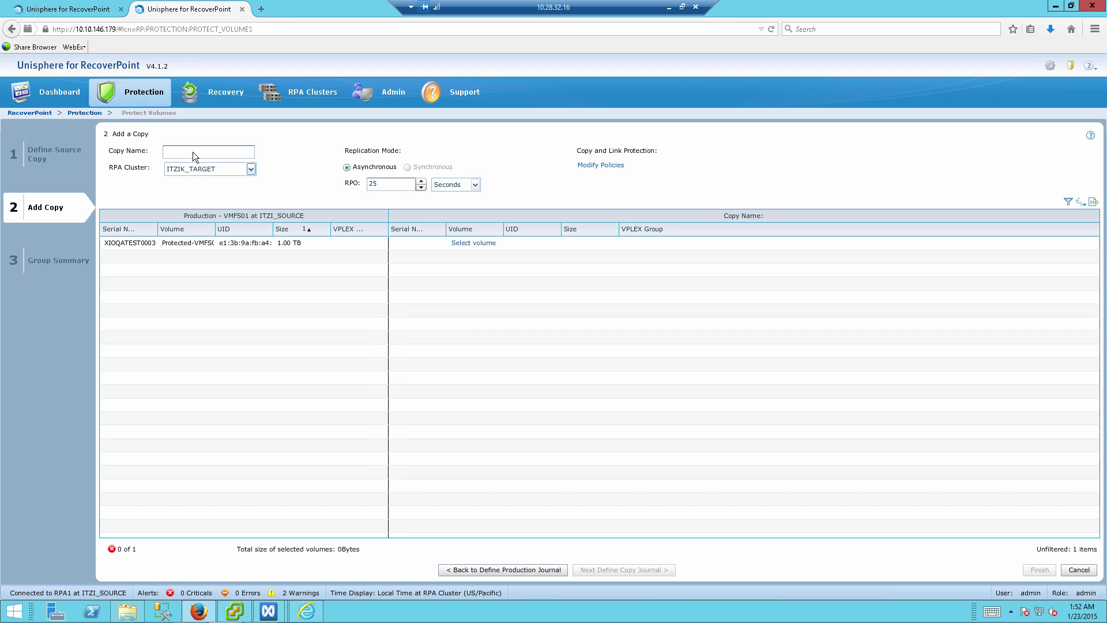
{"action": "left_click", "coordinate": [192, 151]}
{"action": "type", "text": "V"}
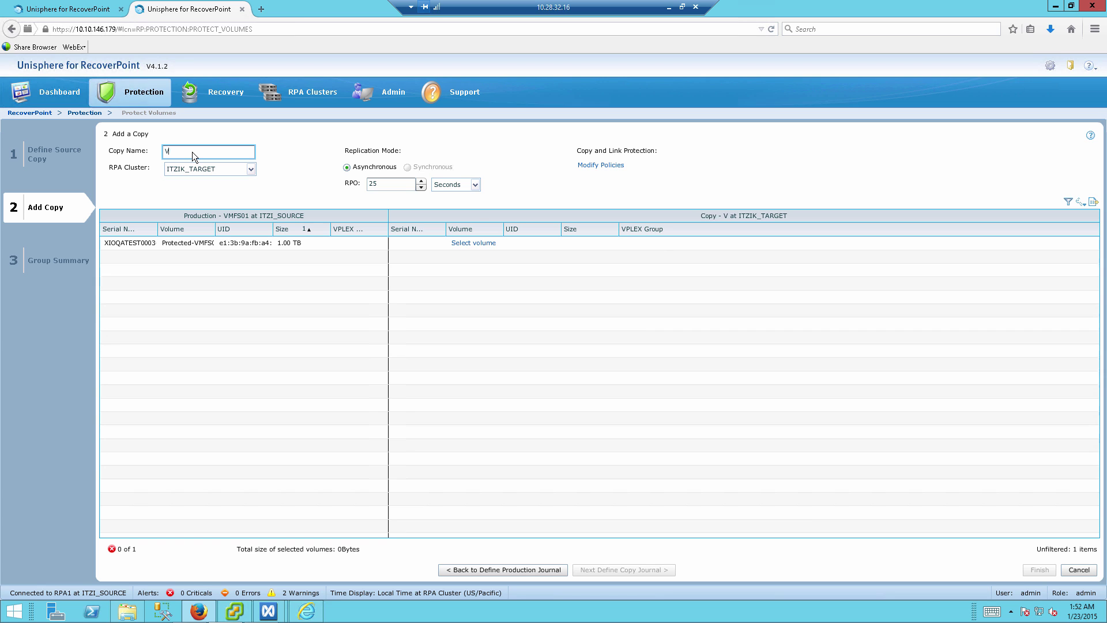
{"action": "type", "text": "MFS01-CP"}
Review the available RPO units and set the copy's asynchronous replication RPO to 60 seconds.
{"action": "left_click", "coordinate": [455, 187]}
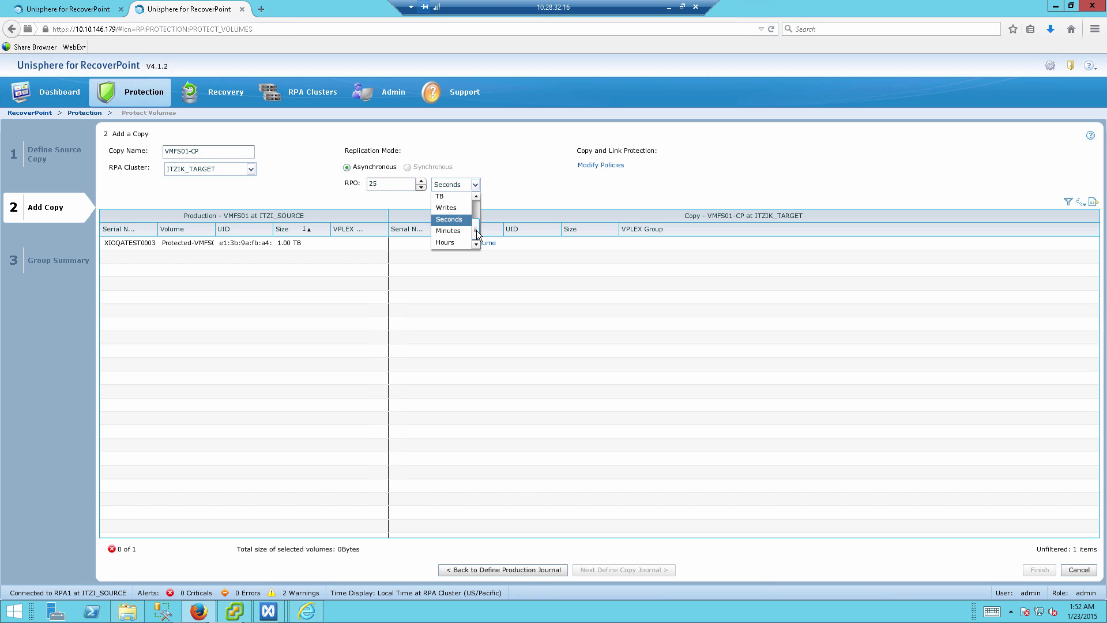
{"action": "scroll", "coordinate": [479, 199], "scroll_direction": "up", "scroll_amount": 2}
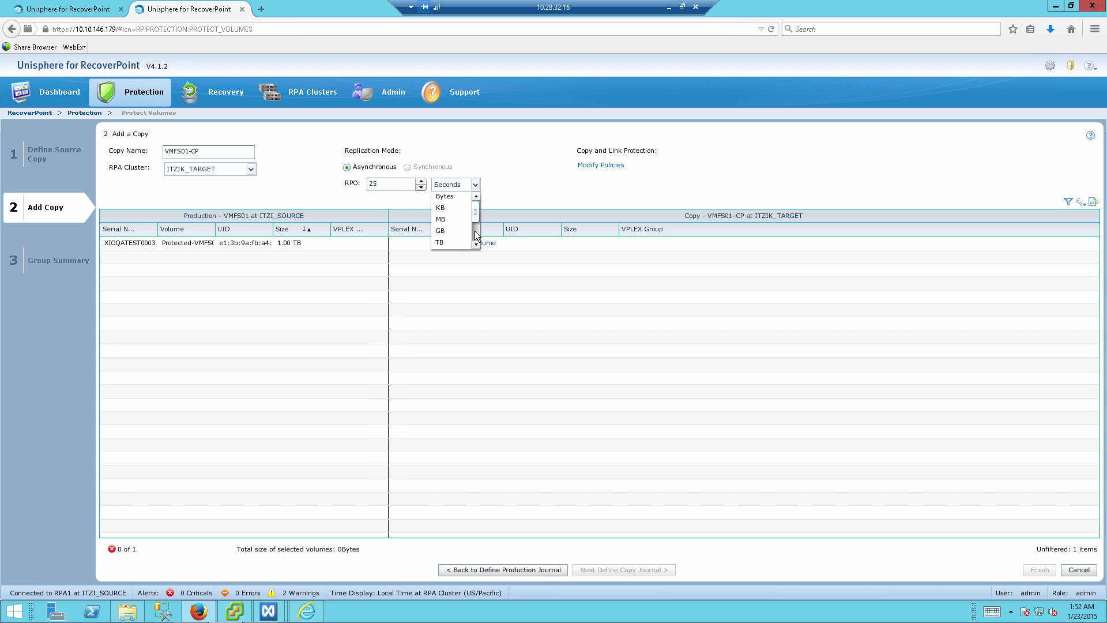
{"action": "scroll", "coordinate": [477, 240], "scroll_direction": "down", "scroll_amount": 2}
{"action": "left_click", "coordinate": [378, 183]}
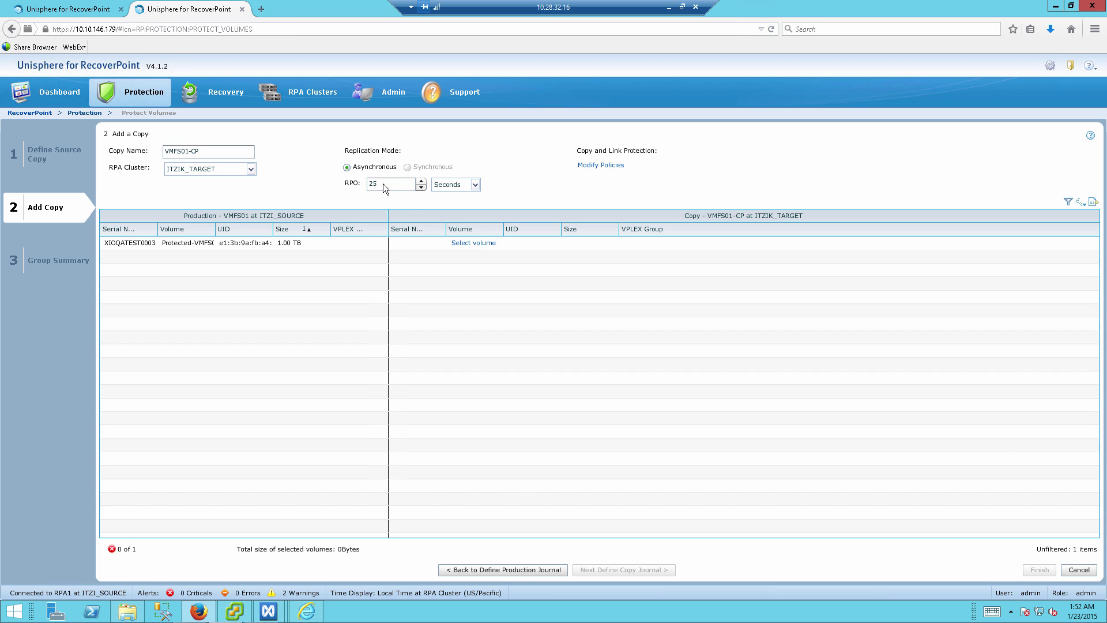
{"action": "left_click_drag", "start_coordinate": [383, 185], "coordinate": [344, 186]}
{"action": "type", "text": "60"}
Assign Recovery-VMFS01 as the copy volume to which Protected-VMFS01 replicates.
{"action": "left_click", "coordinate": [465, 243]}
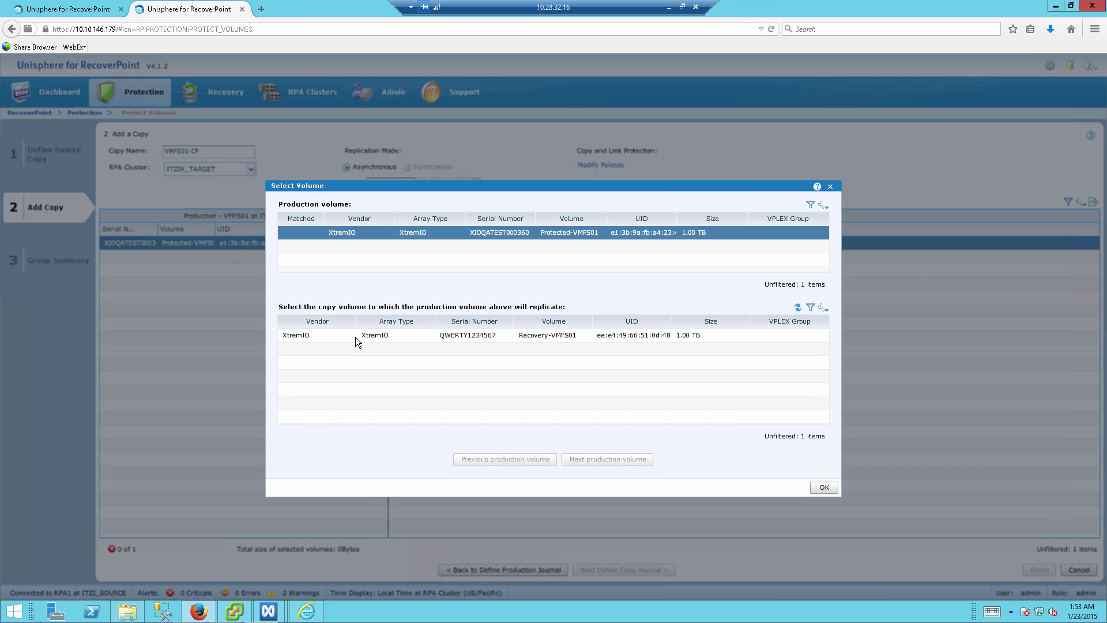
{"action": "left_click", "coordinate": [411, 340]}
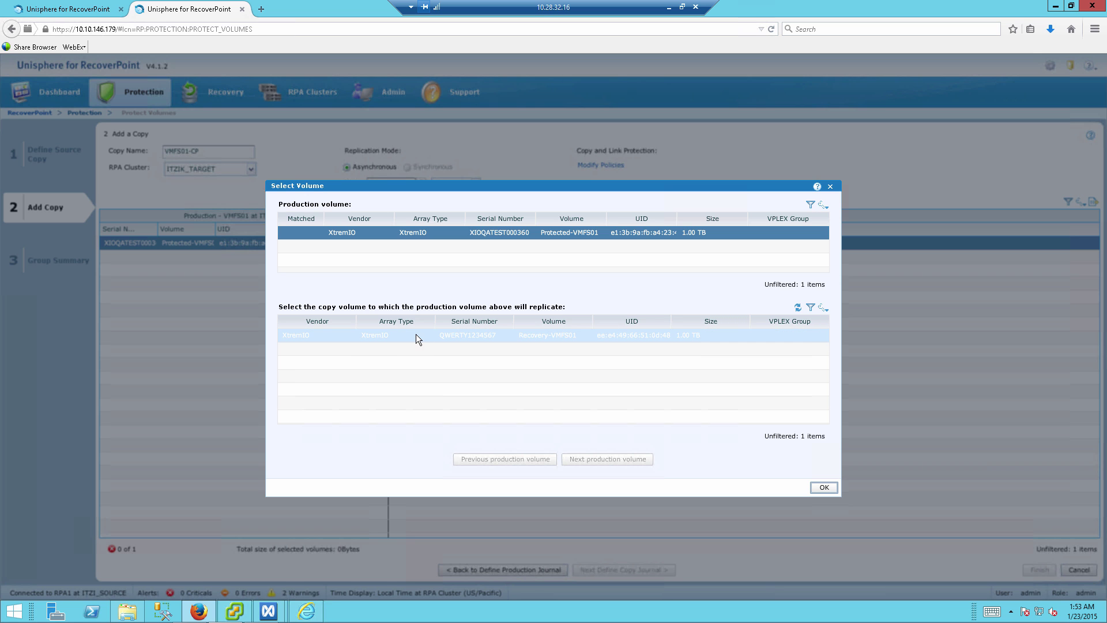
{"action": "left_click", "coordinate": [823, 488]}
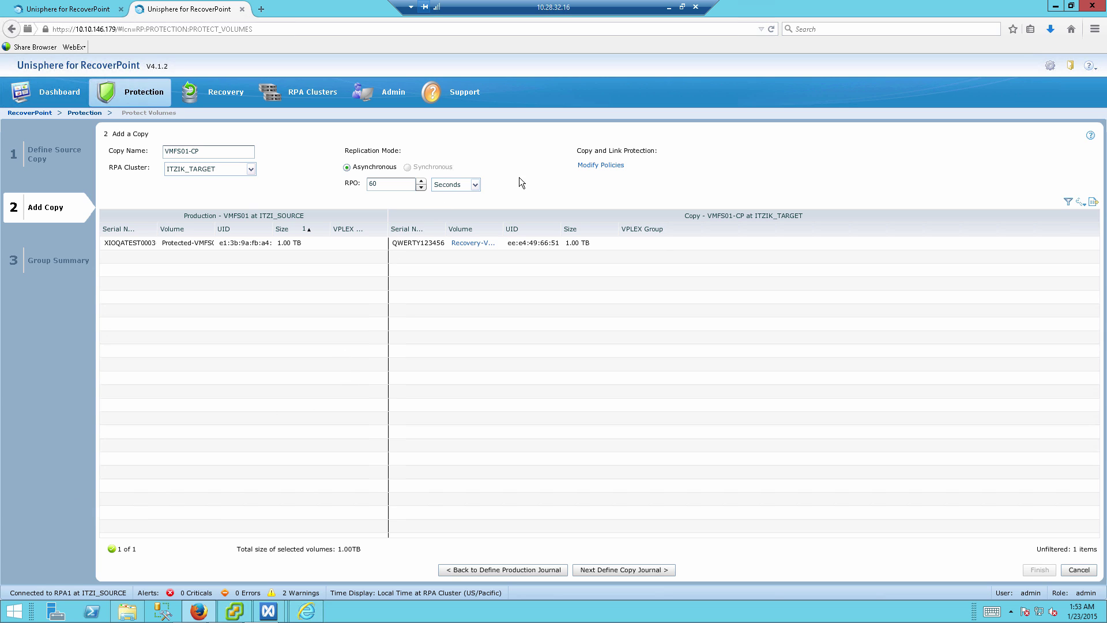
Set the host OS in the copy policy of VMFS01-CP to VMware ESX.
{"action": "left_click", "coordinate": [596, 165]}
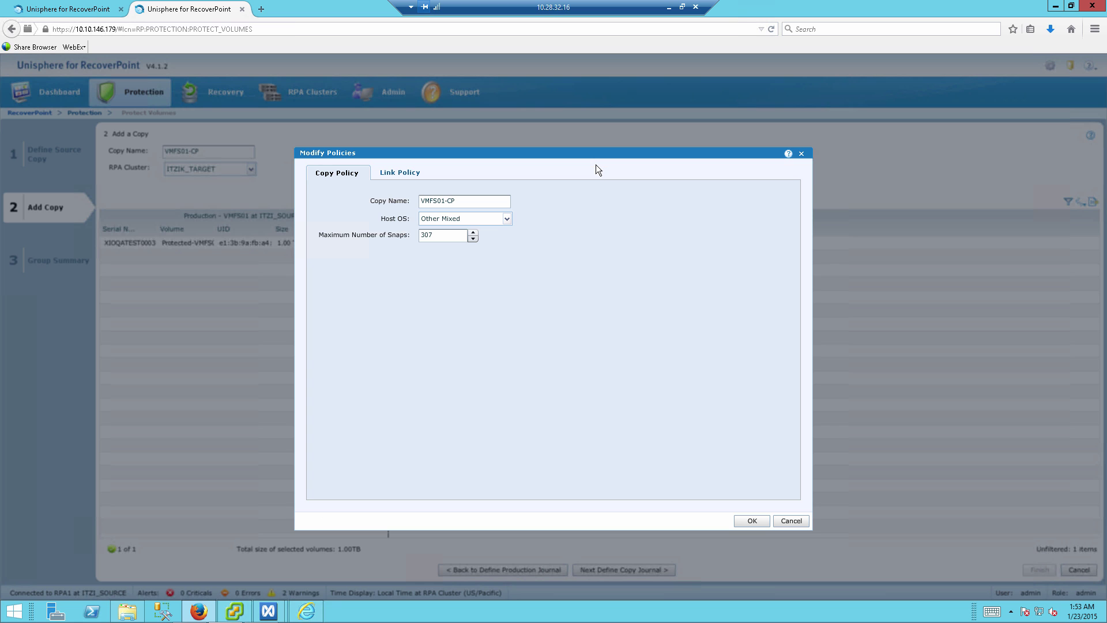
{"action": "left_click", "coordinate": [470, 216]}
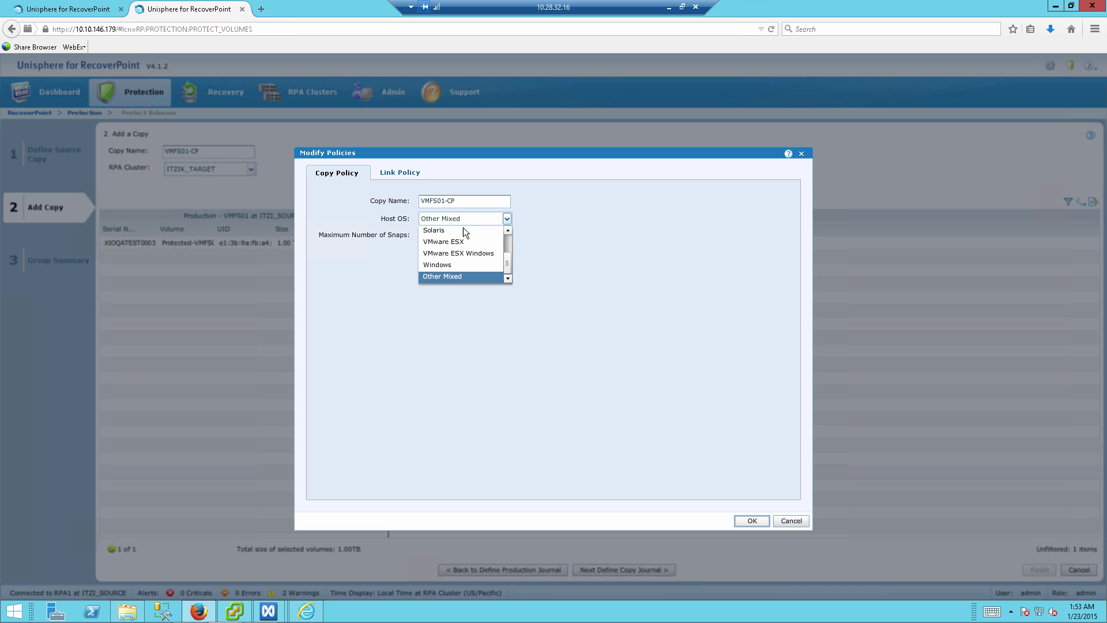
{"action": "left_click", "coordinate": [459, 243]}
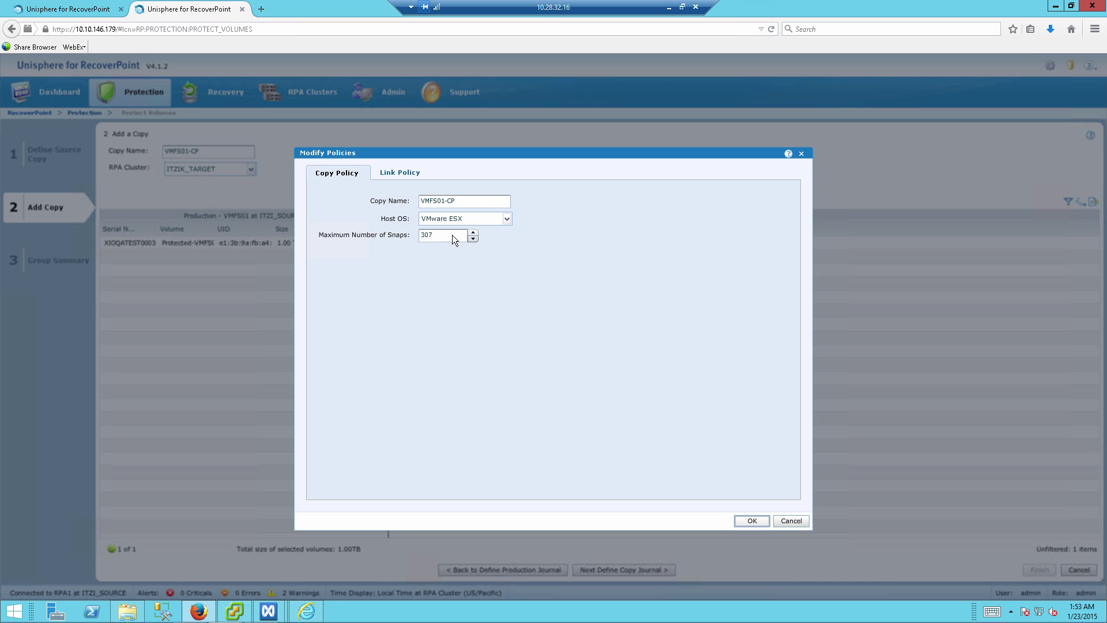
{"action": "key", "text": "Tab"}
Set the snap replication in the link policy between VMFS01 and VMFS01-CP to Periodic.
{"action": "left_click", "coordinate": [405, 172]}
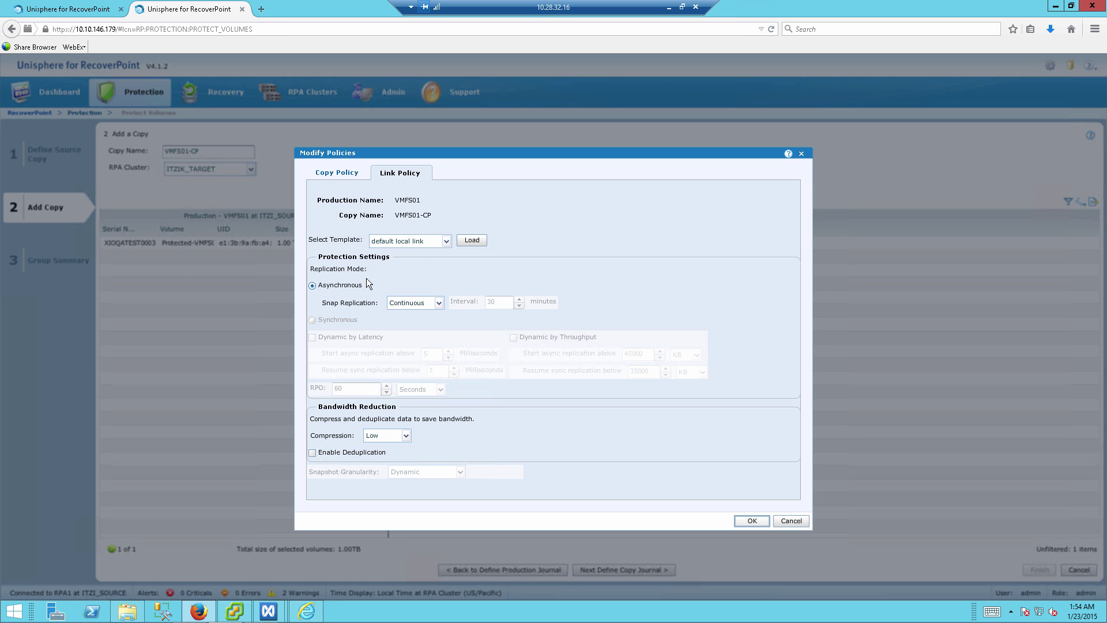
{"action": "left_click", "coordinate": [410, 305]}
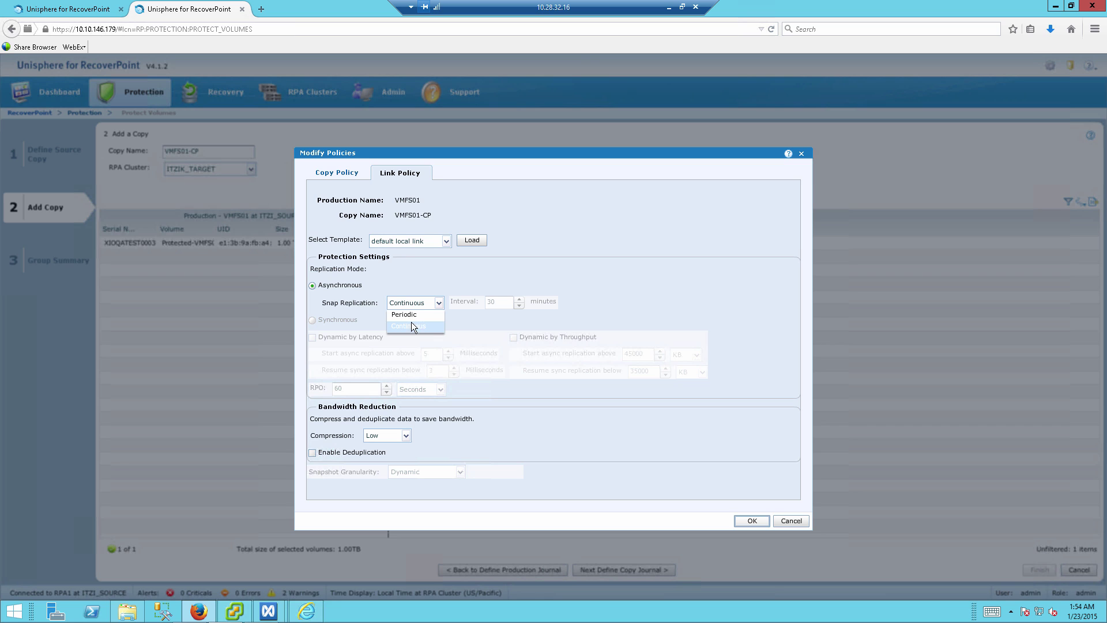
{"action": "left_click", "coordinate": [410, 315]}
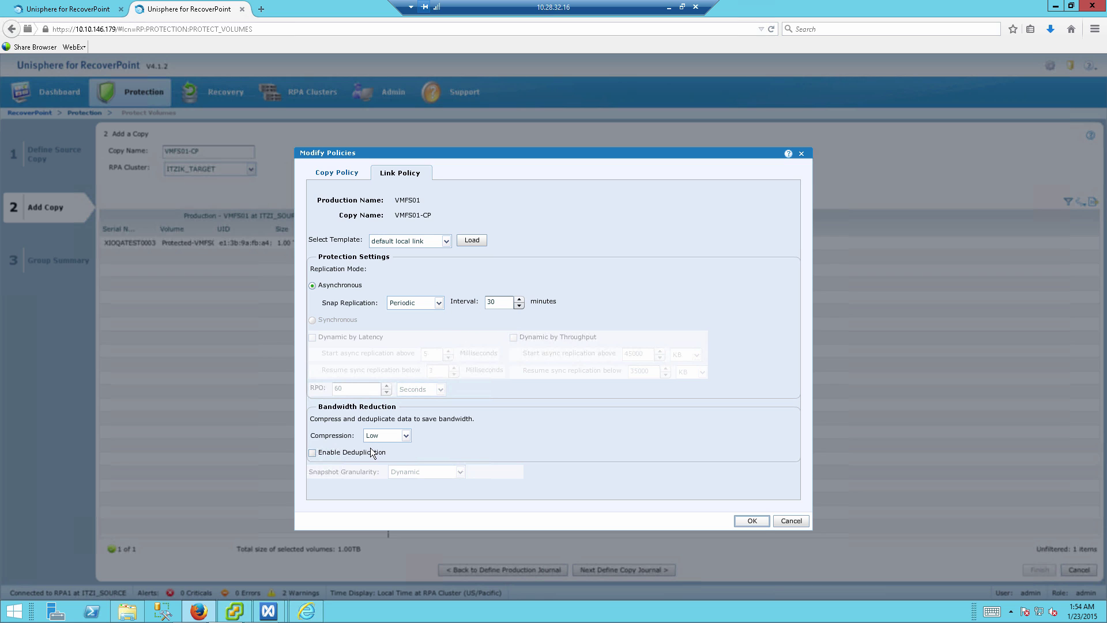
Review the link policy's compression and deduplication options for bandwidth reduction and close the policy settings.
{"action": "left_click", "coordinate": [385, 439]}
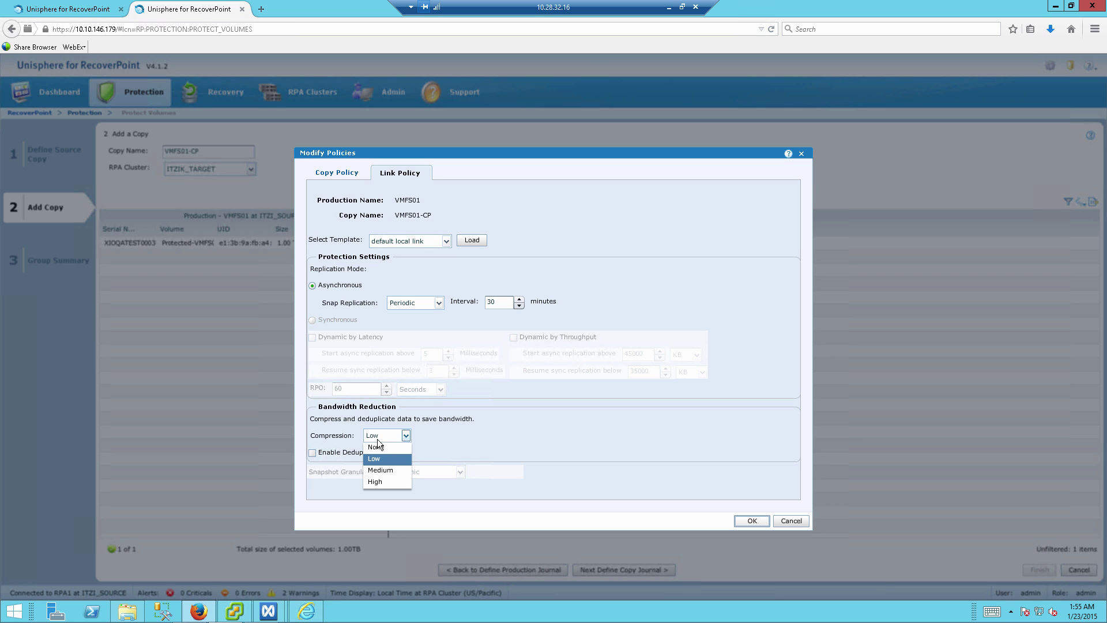
{"action": "left_click", "coordinate": [476, 433]}
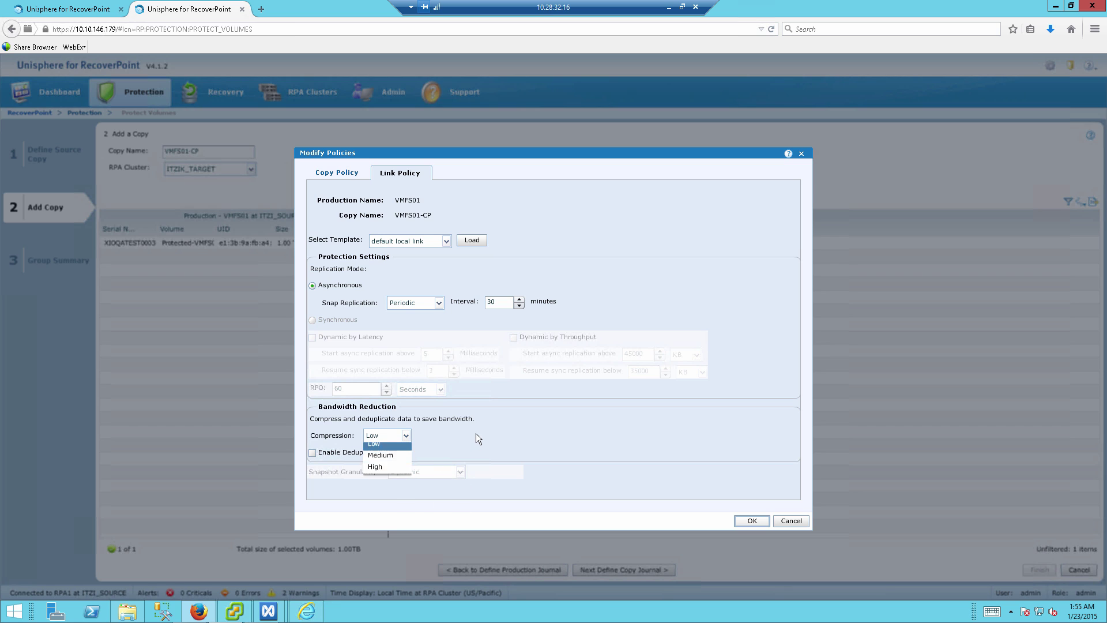
{"action": "left_click", "coordinate": [340, 454]}
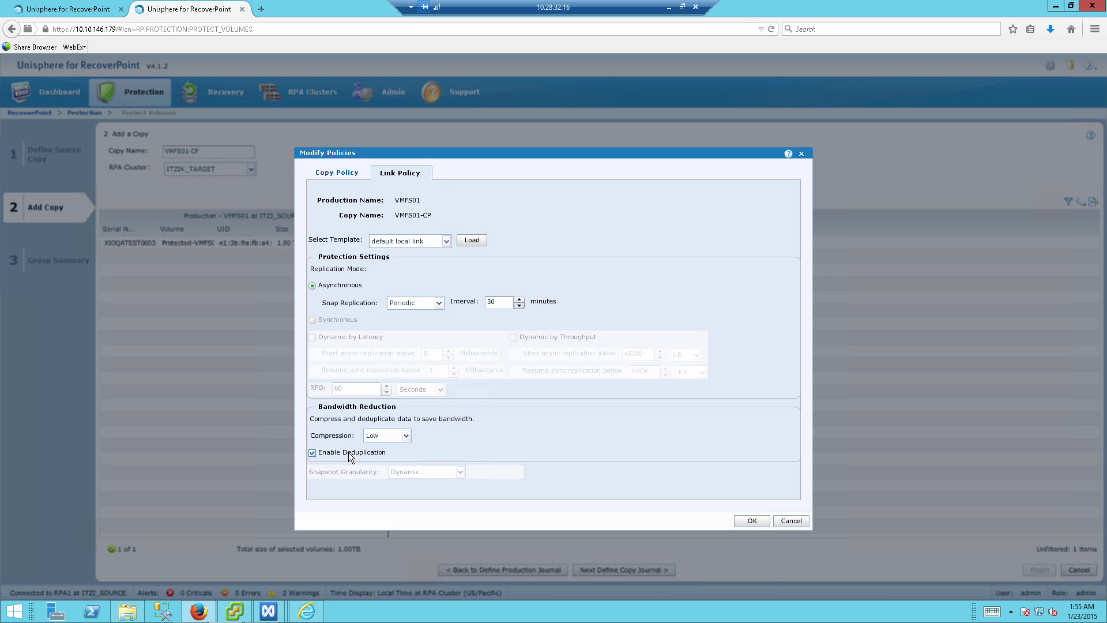
{"action": "left_click", "coordinate": [349, 452]}
{"action": "key", "text": "Return"}
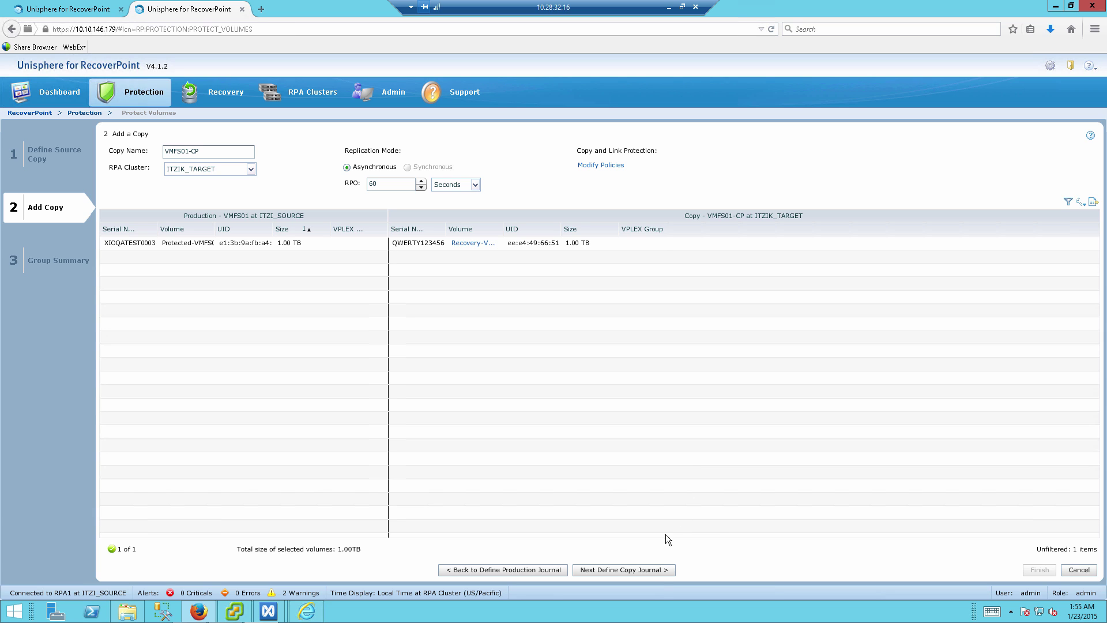
Assign Recovery-Journal01 as the journal of VMFS01-CP and finish the consistency group with replication starting to all copies.
{"action": "left_click", "coordinate": [649, 570]}
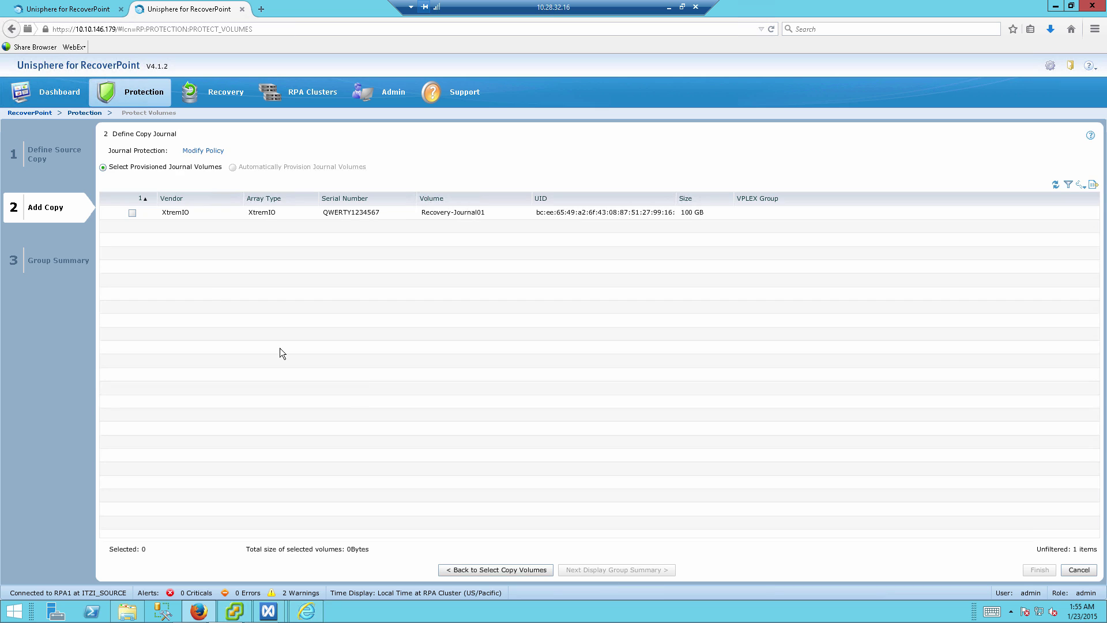
{"action": "left_click", "coordinate": [132, 213]}
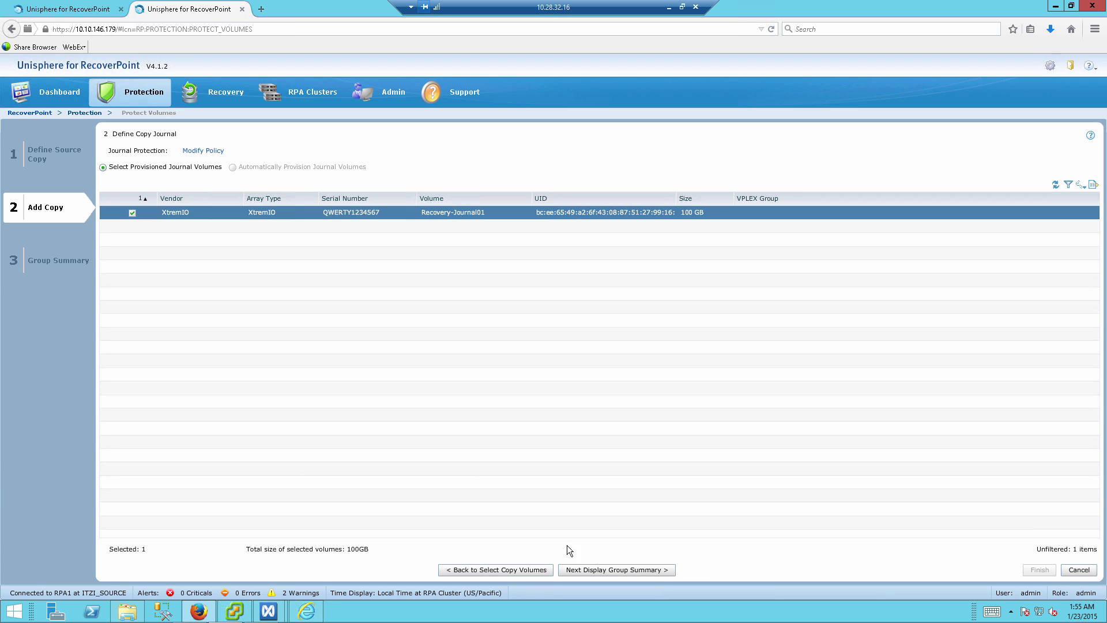
{"action": "left_click", "coordinate": [586, 572]}
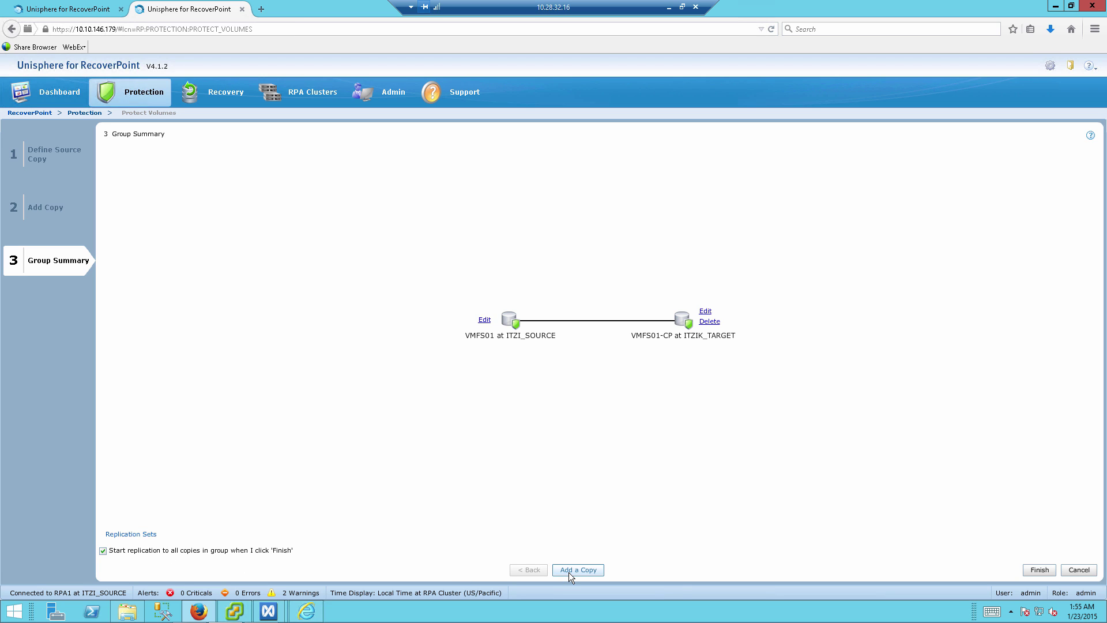
{"action": "left_click", "coordinate": [1033, 572]}
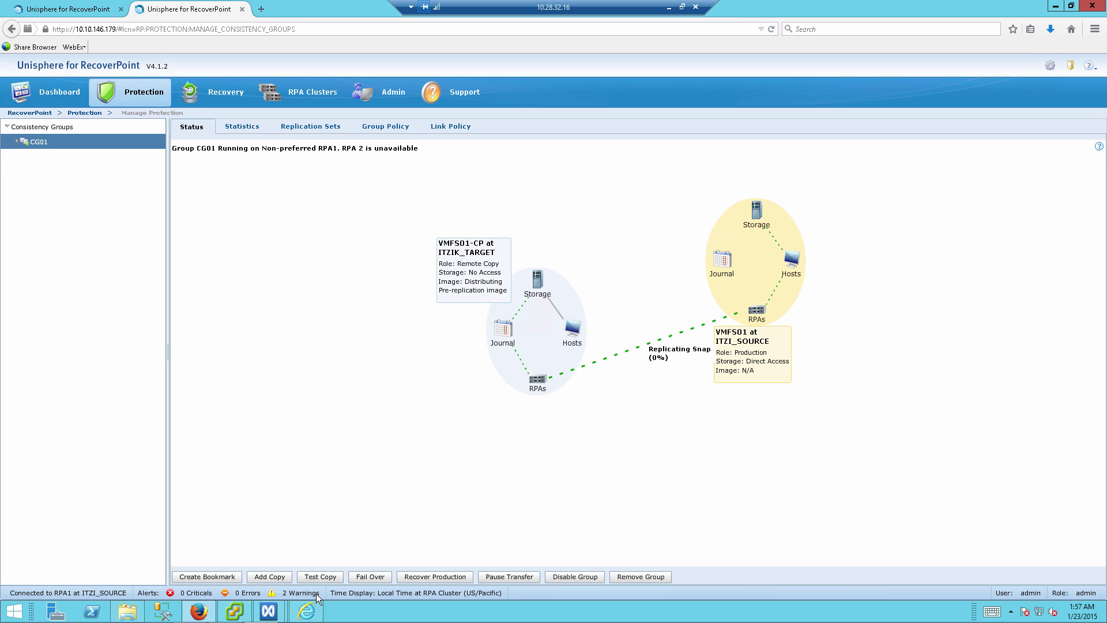
Switch to the XtremIO Storage Management windows and inspect the RecoverPoint snapshot volumes on the xbricksc101 and xbrick73 clusters.
{"action": "mouse_move", "coordinate": [271, 612]}
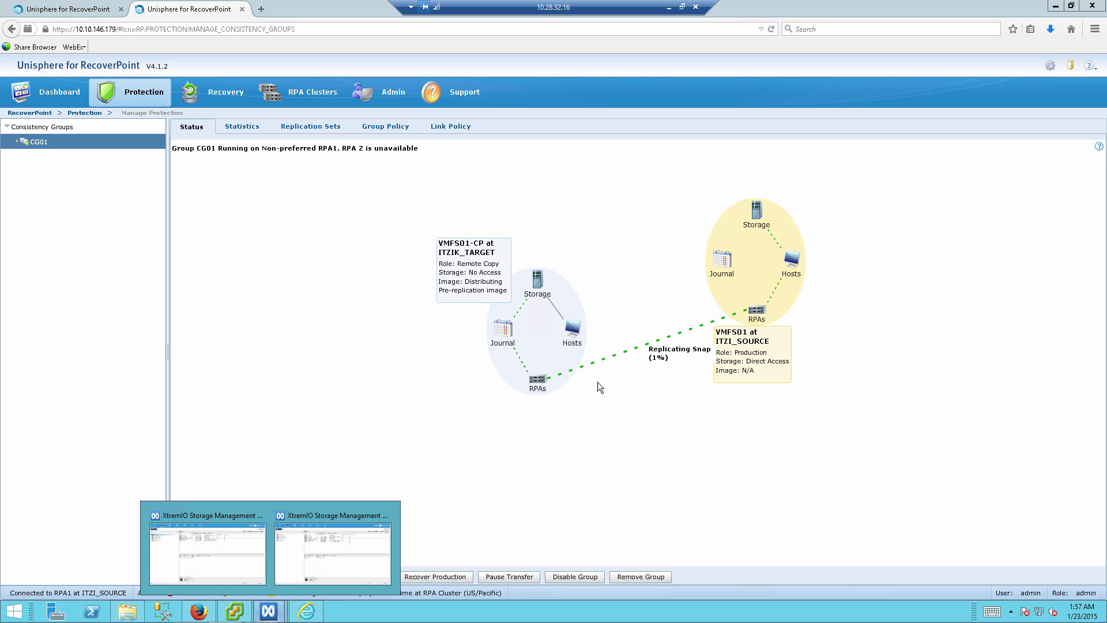
{"action": "left_click", "coordinate": [231, 524]}
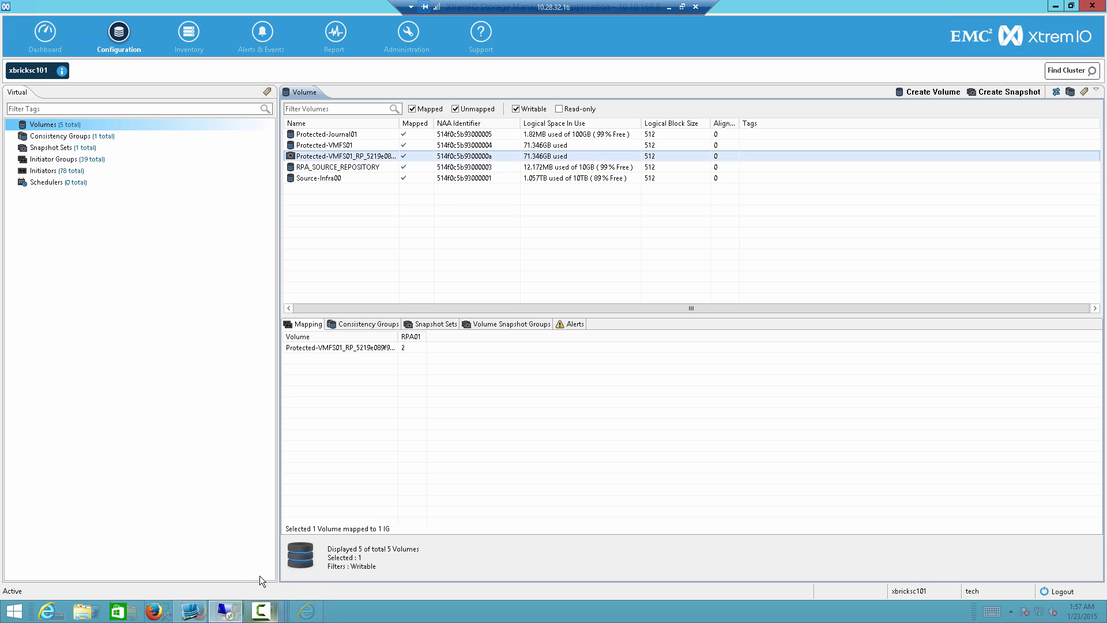
{"action": "mouse_move", "coordinate": [261, 608]}
{"action": "left_click", "coordinate": [303, 562]}
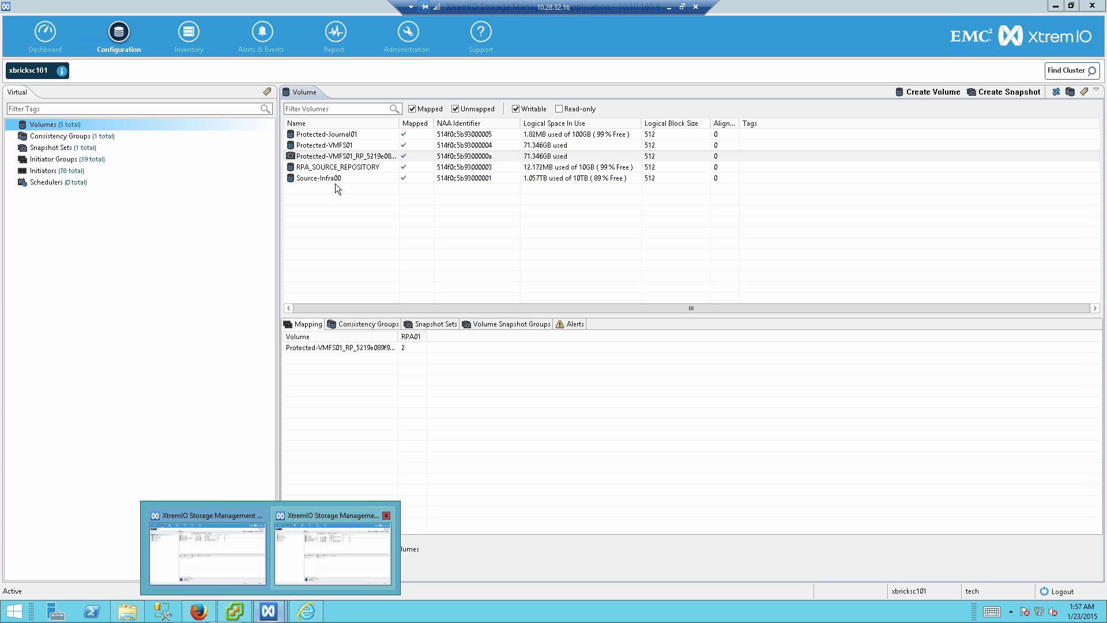
{"action": "left_click", "coordinate": [356, 168]}
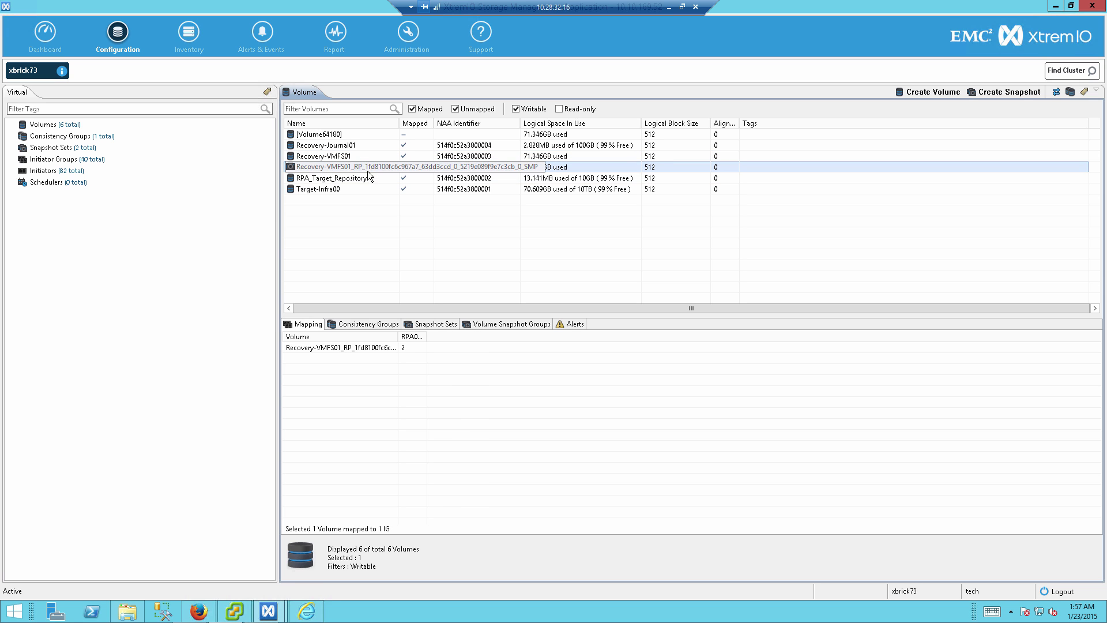
Switch back to Unisphere for RecoverPoint and examine the details of the dashboard's warning alerts.
{"action": "left_click", "coordinate": [199, 612]}
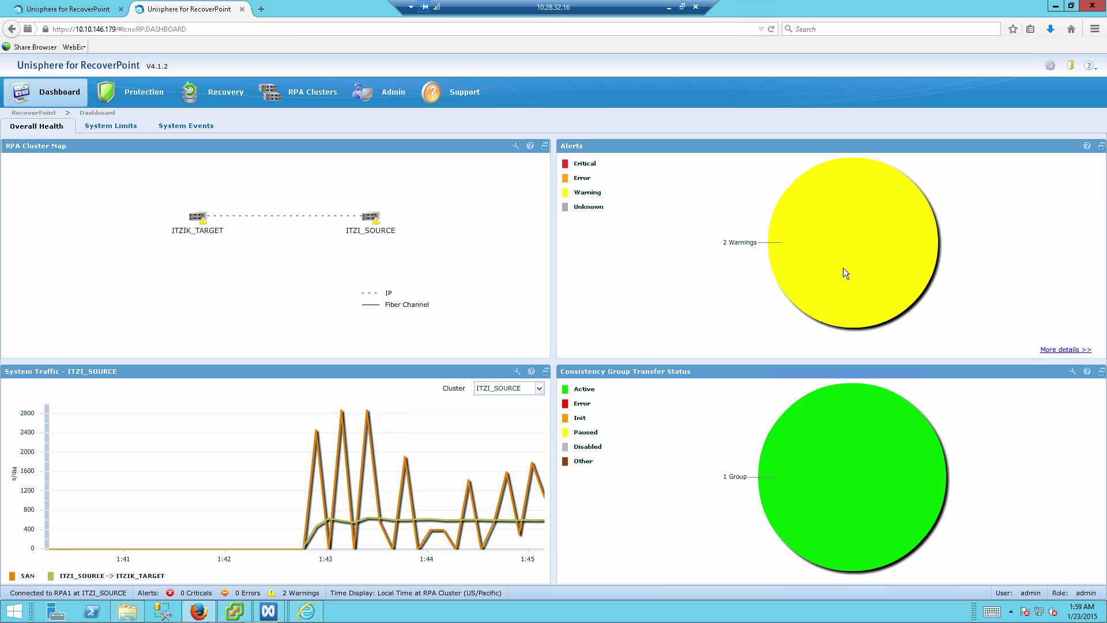
{"action": "left_click", "coordinate": [1053, 351]}
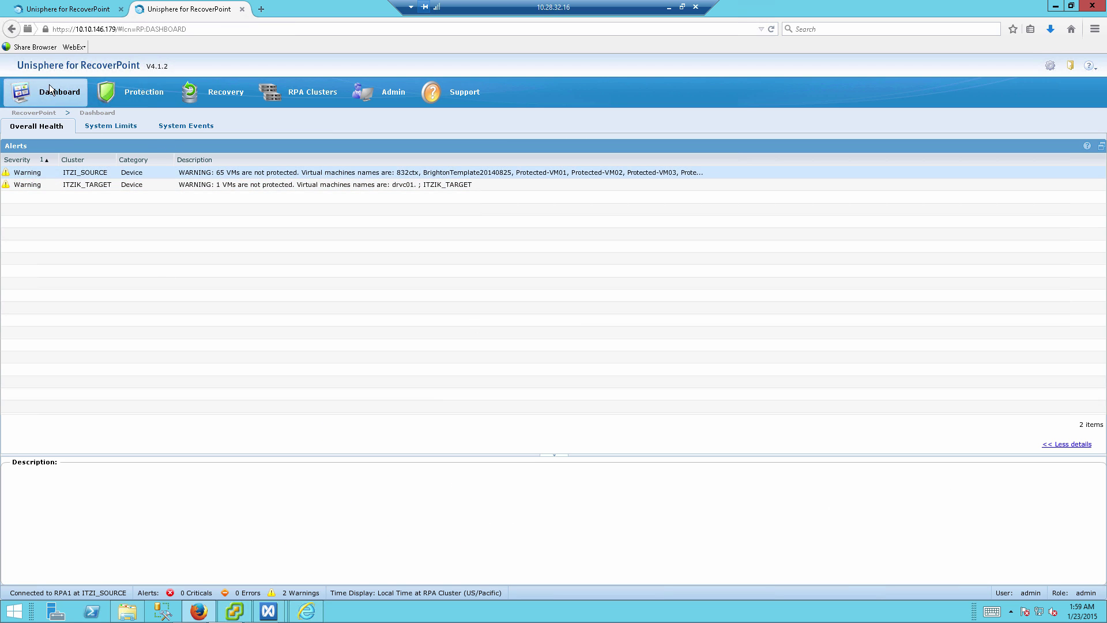
{"action": "left_click", "coordinate": [1067, 444]}
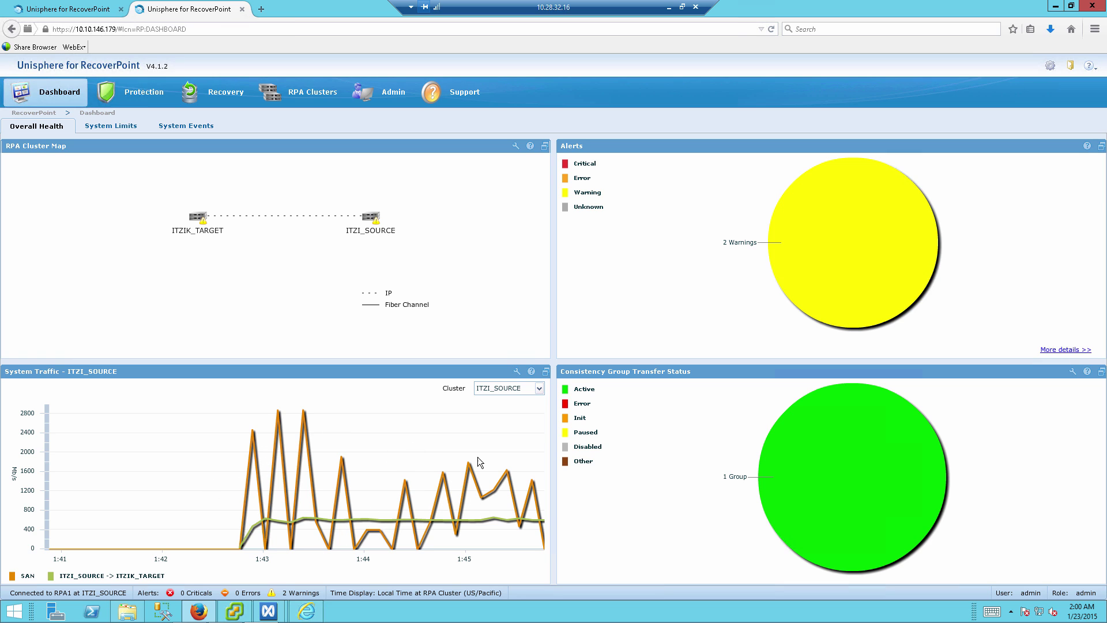
Compare the system traffic graphs of the ITZIK_TARGET and ITZI_SOURCE clusters, ending on ITZI_SOURCE.
{"action": "left_click", "coordinate": [510, 392]}
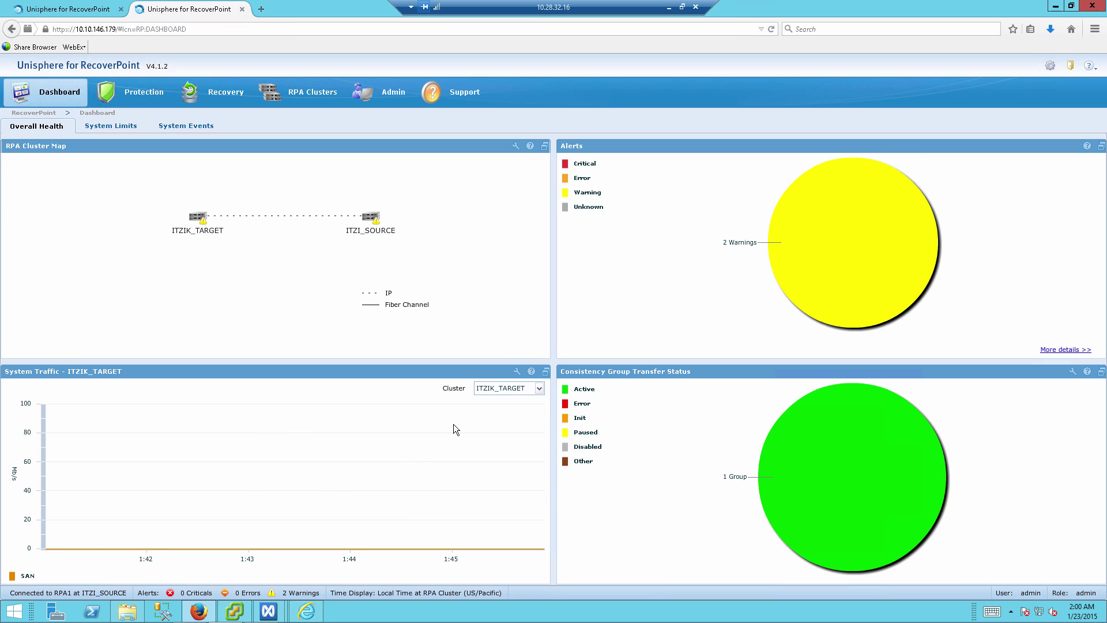
{"action": "left_click", "coordinate": [495, 390]}
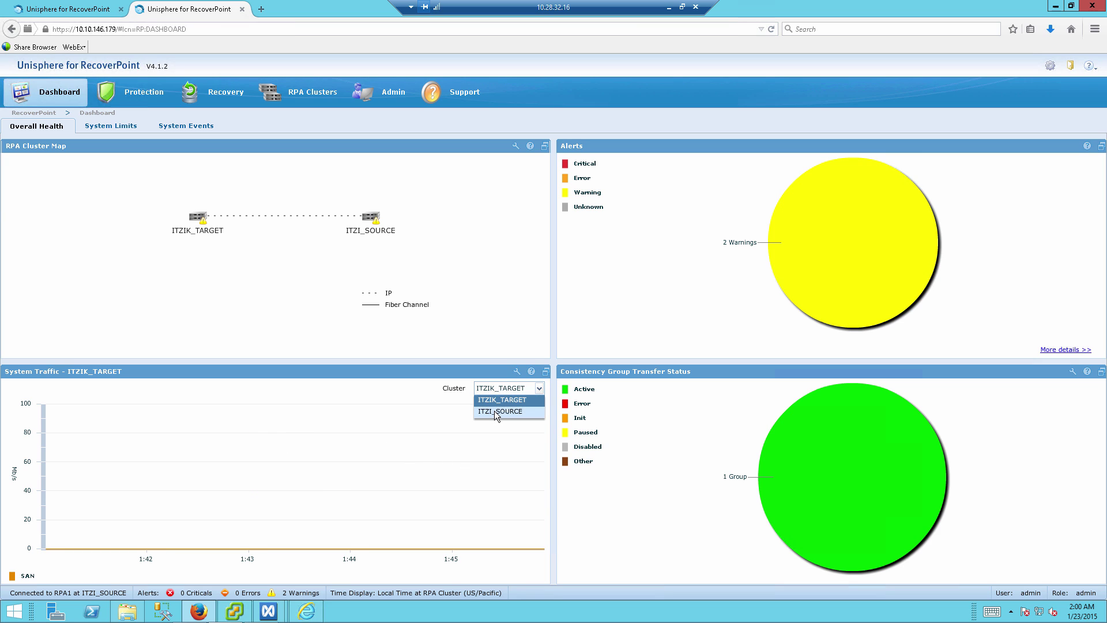
{"action": "left_click", "coordinate": [494, 412]}
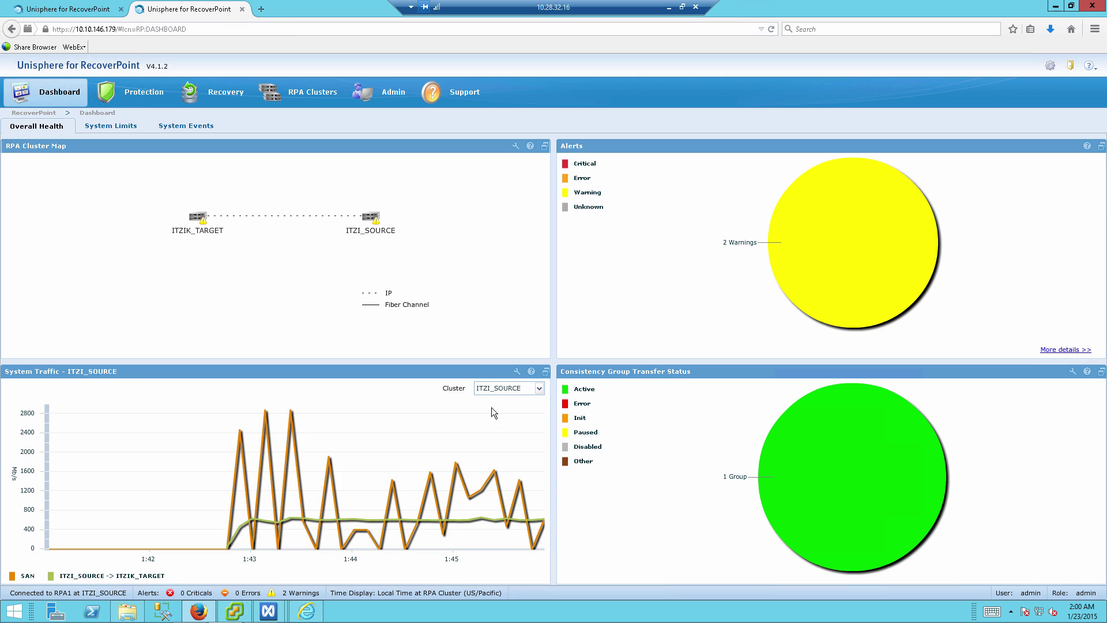
Inspect the ITZI_SOURCE vCenter server's virtual machines and expand the first one protected by CG01.
{"action": "left_click", "coordinate": [226, 220]}
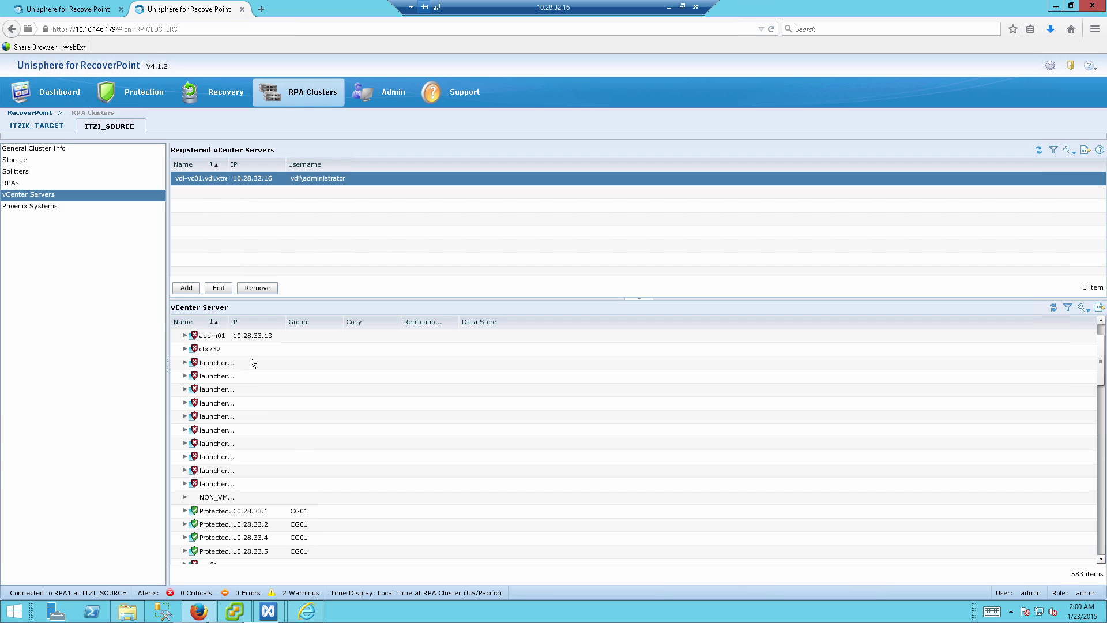
{"action": "left_click", "coordinate": [184, 511]}
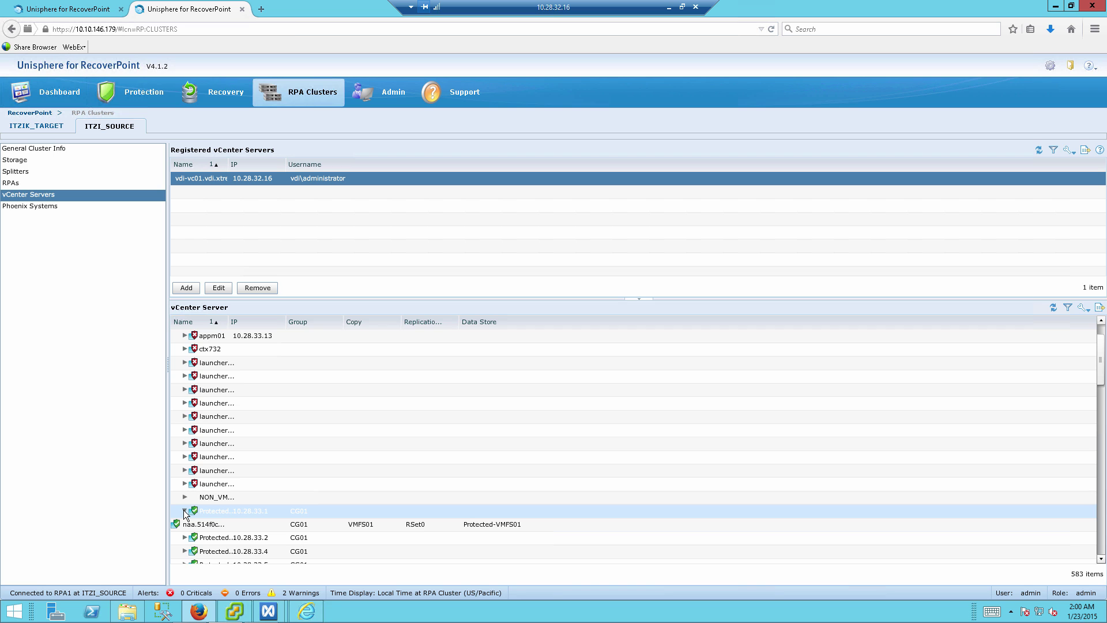
{"action": "double_click", "coordinate": [191, 511]}
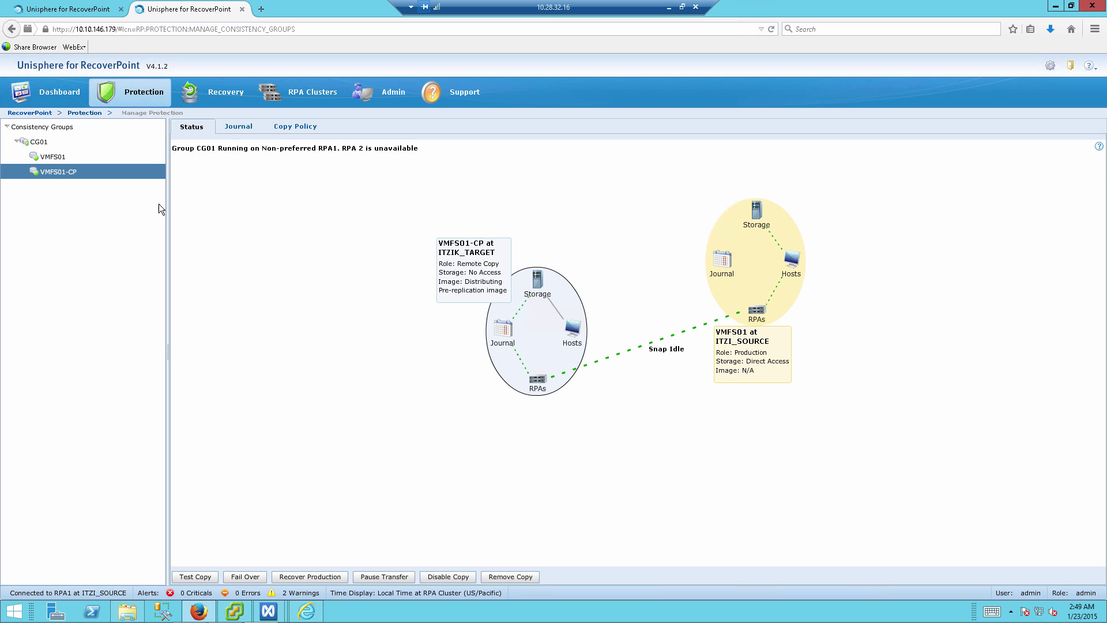
Examine the journal snapshots of VMFS01-CP, widening the Point in Time column to read the full timestamps.
{"action": "left_click", "coordinate": [233, 129]}
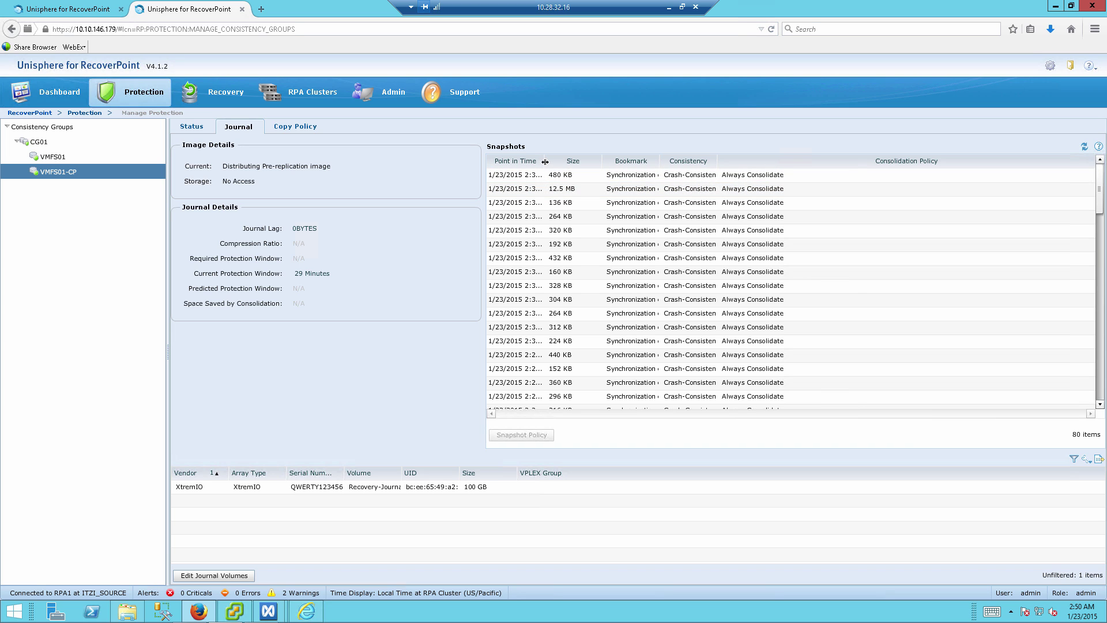
{"action": "left_click_drag", "start_coordinate": [545, 161], "coordinate": [620, 160]}
{"action": "left_click", "coordinate": [536, 193]}
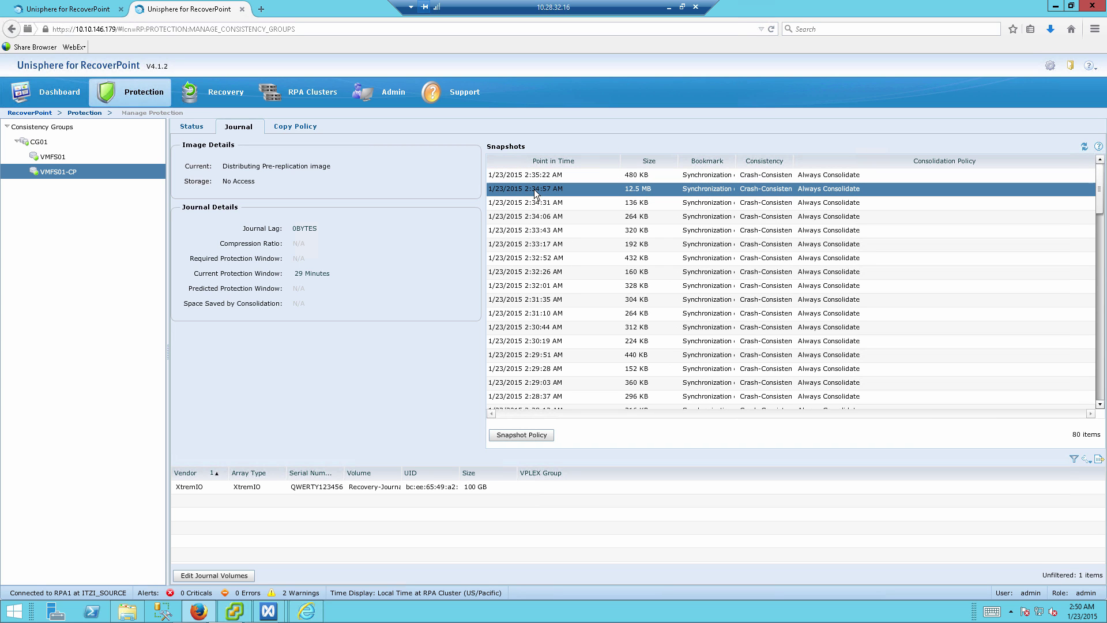
{"action": "left_click", "coordinate": [533, 218]}
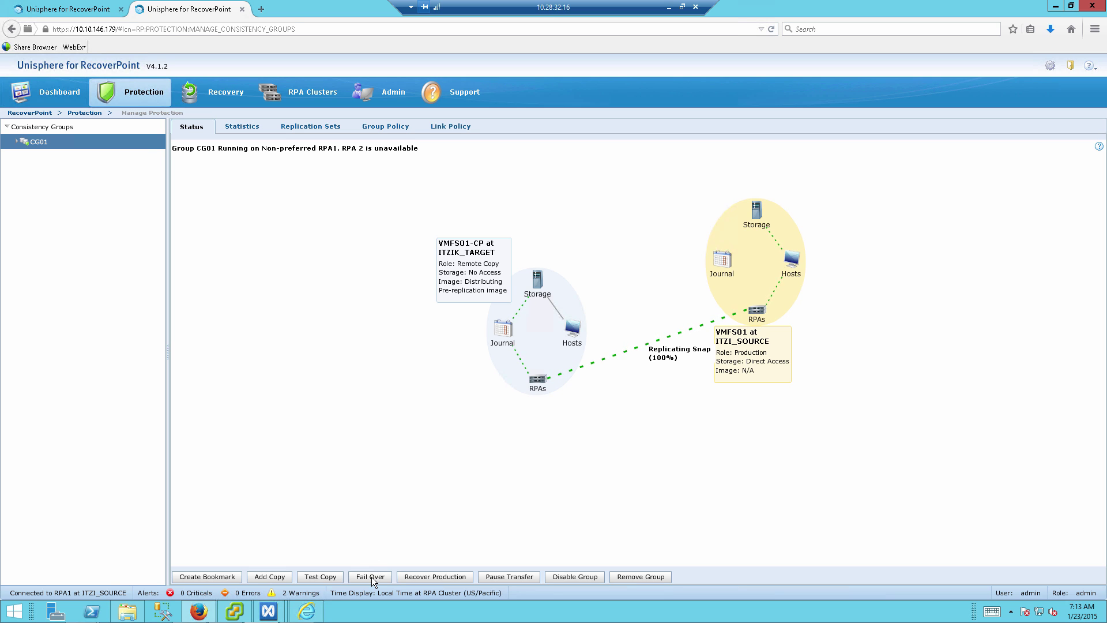
Start a failover of CG01 to VMFS01-CP at ITZIK_TARGET, using an image from the image list.
{"action": "left_click", "coordinate": [371, 577]}
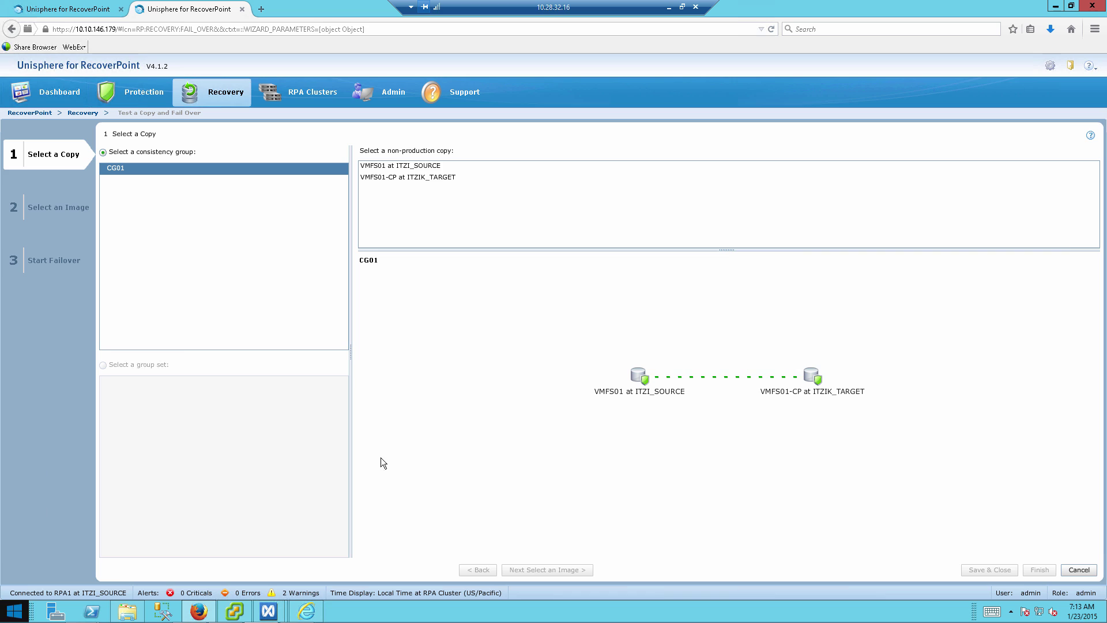
{"action": "left_click", "coordinate": [392, 178]}
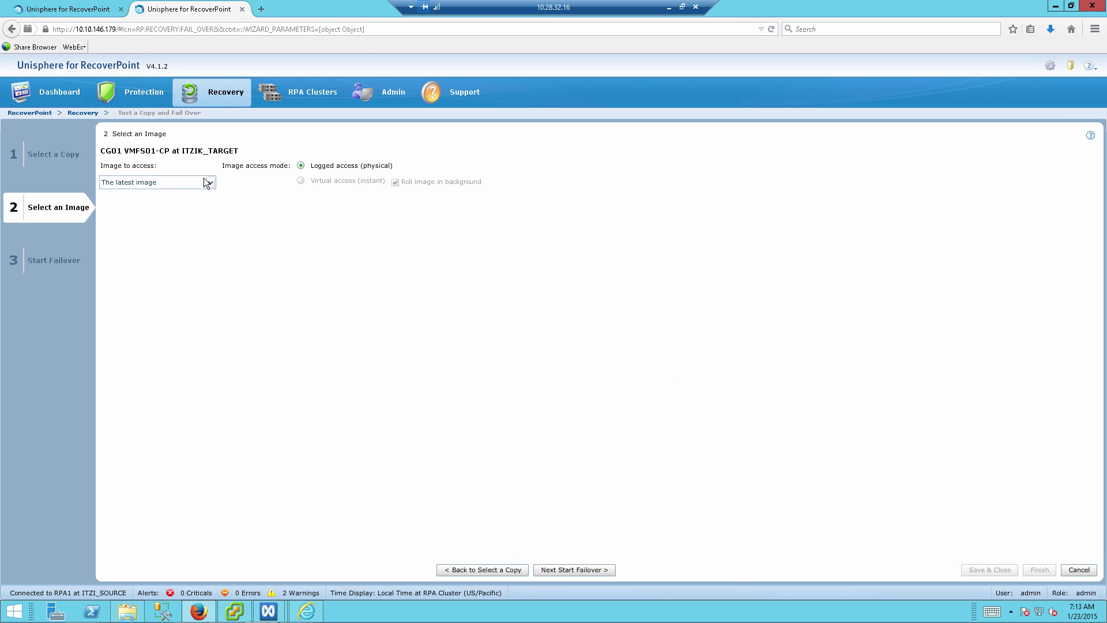
{"action": "left_click", "coordinate": [206, 181]}
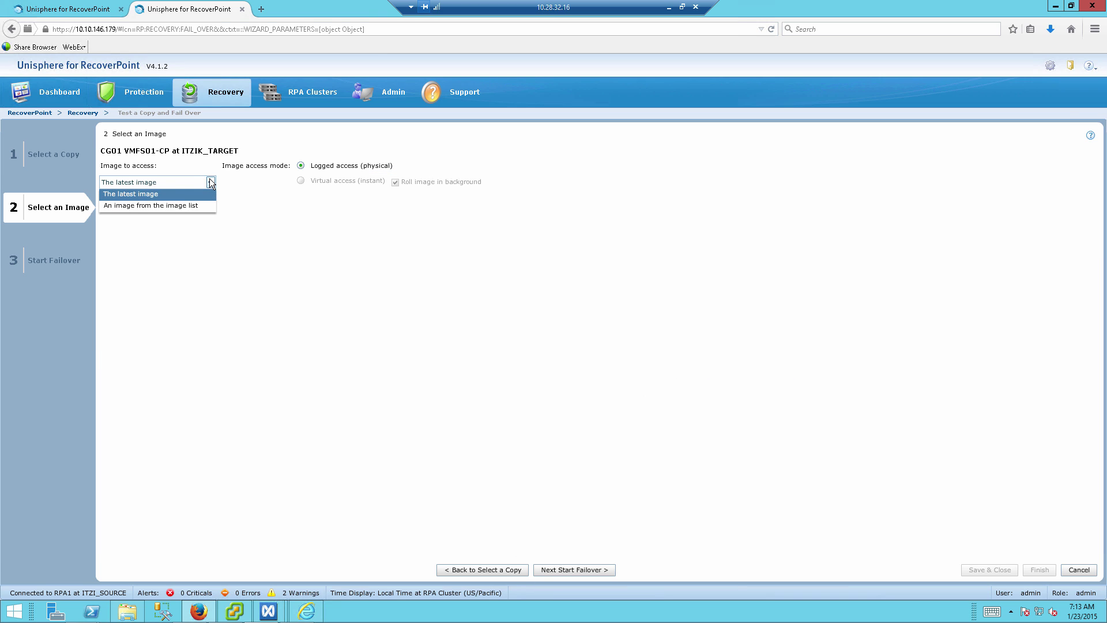
{"action": "left_click", "coordinate": [165, 206]}
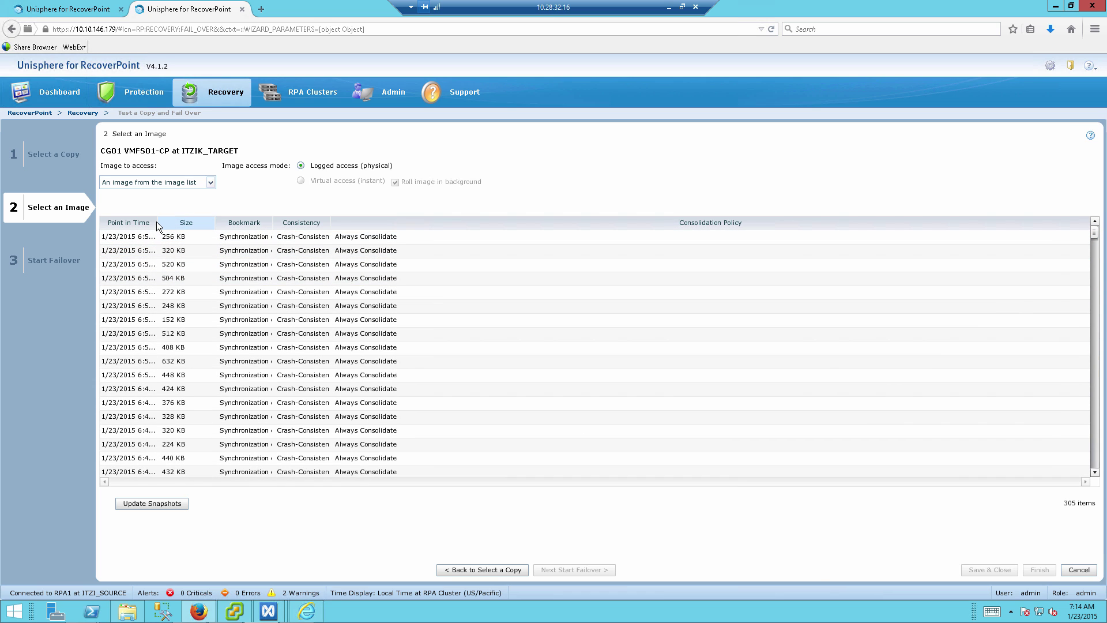
Widen the Point in Time column and select the 1/23/2015 6:49:55 AM image for the failover.
{"action": "left_click_drag", "start_coordinate": [215, 216], "coordinate": [214, 216]}
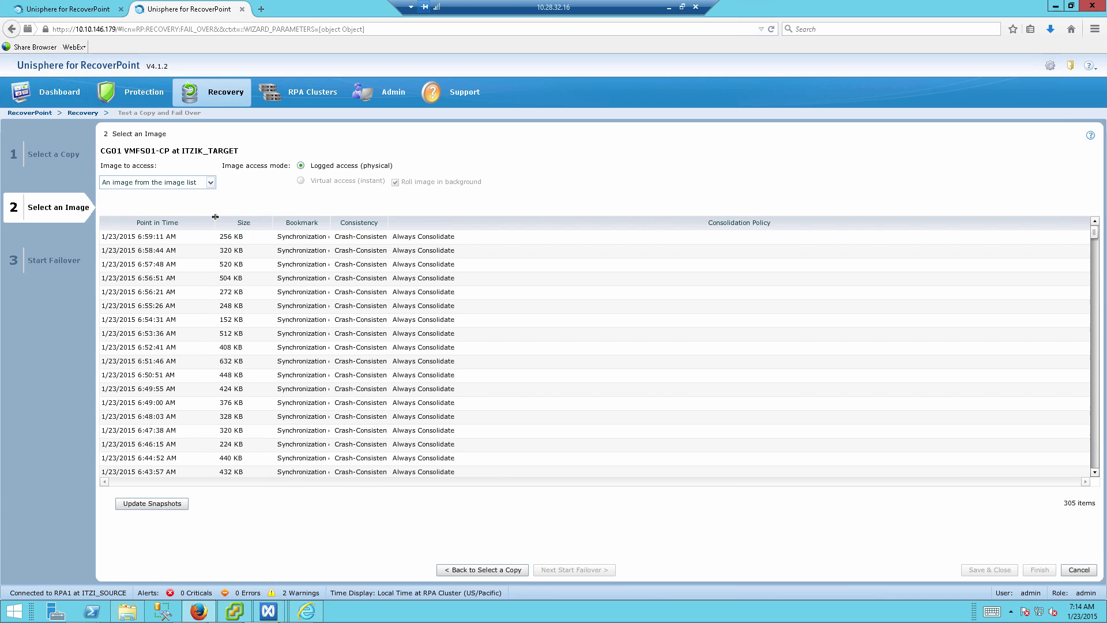
{"action": "left_click", "coordinate": [133, 269]}
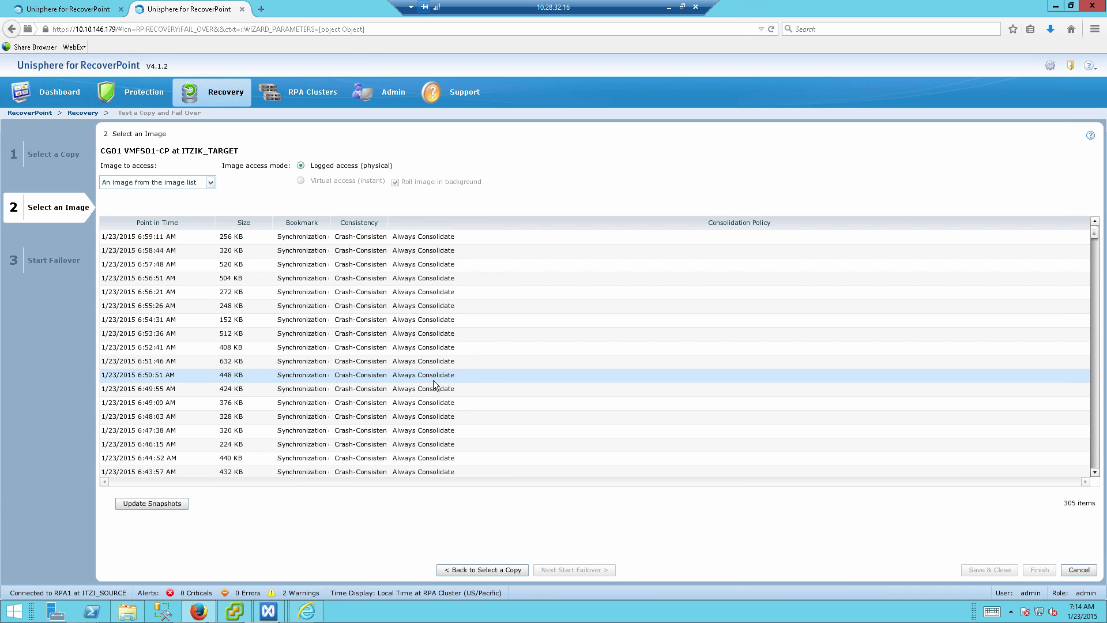
{"action": "left_click", "coordinate": [158, 279]}
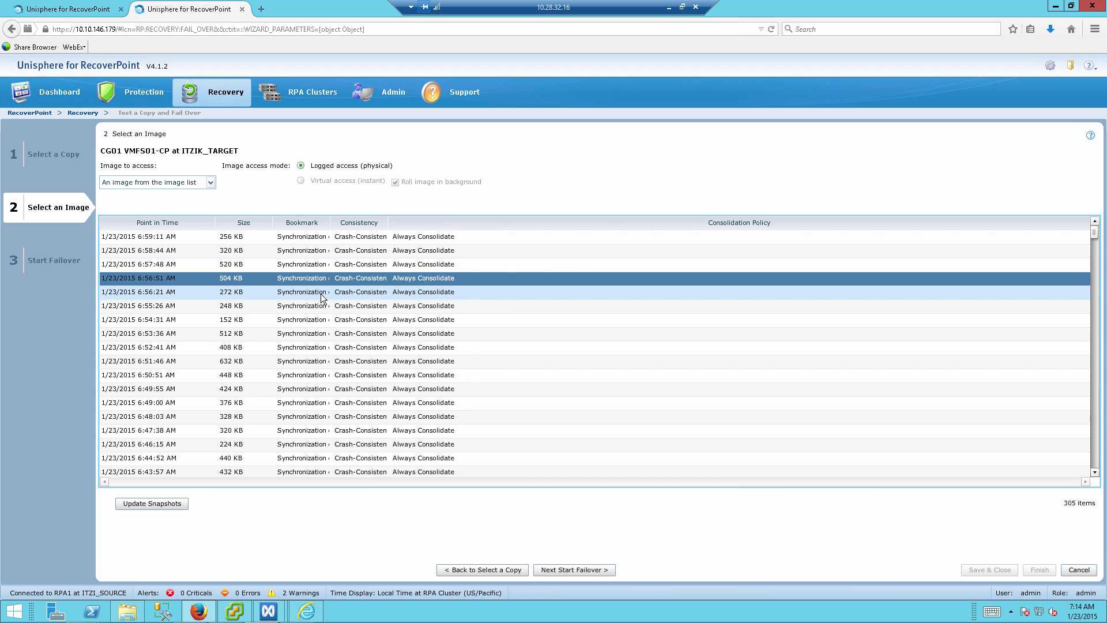
{"action": "left_click", "coordinate": [158, 387]}
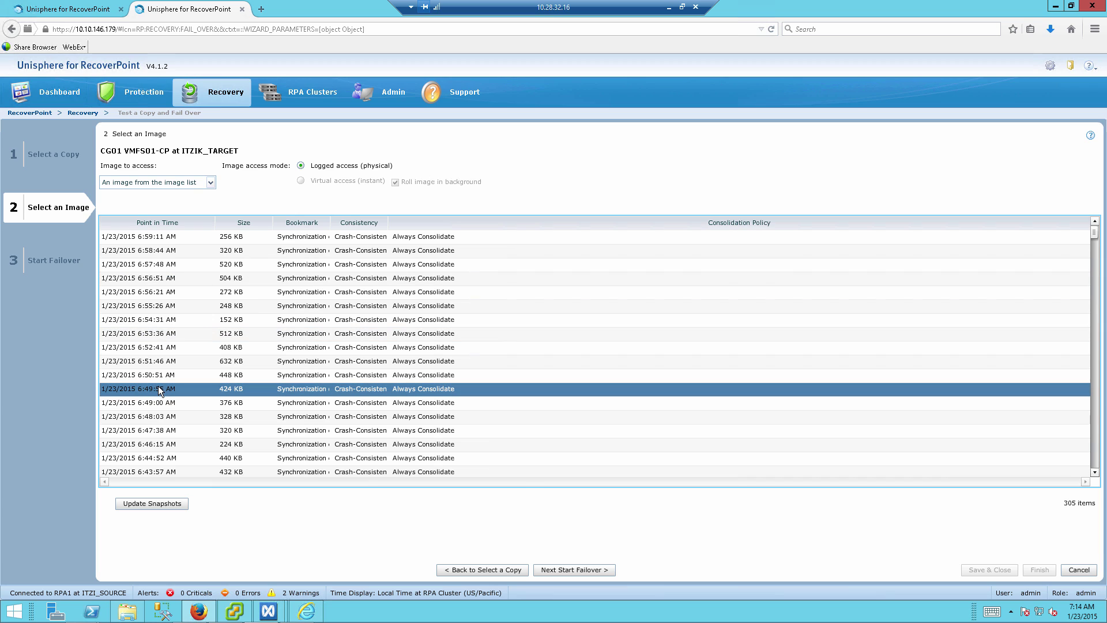
Start the failover of CG01 to VMFS01-CP at ITZIK_TARGET with the selected image and dismiss the completion message.
{"action": "left_click", "coordinate": [554, 569]}
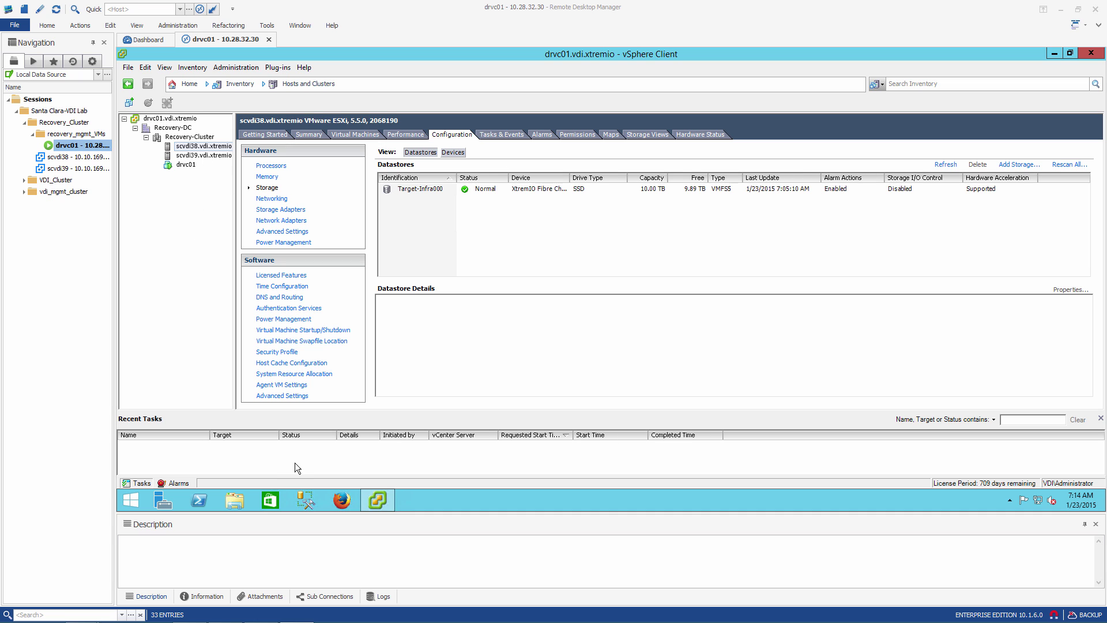
{"action": "mouse_move", "coordinate": [260, 618]}
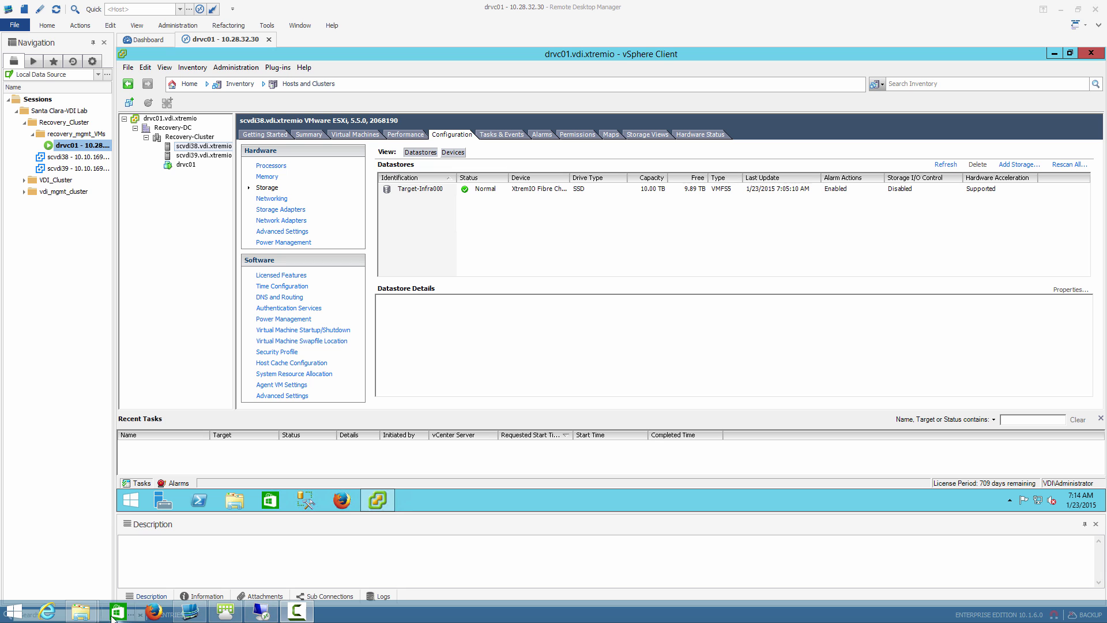
{"action": "left_click", "coordinate": [225, 613]}
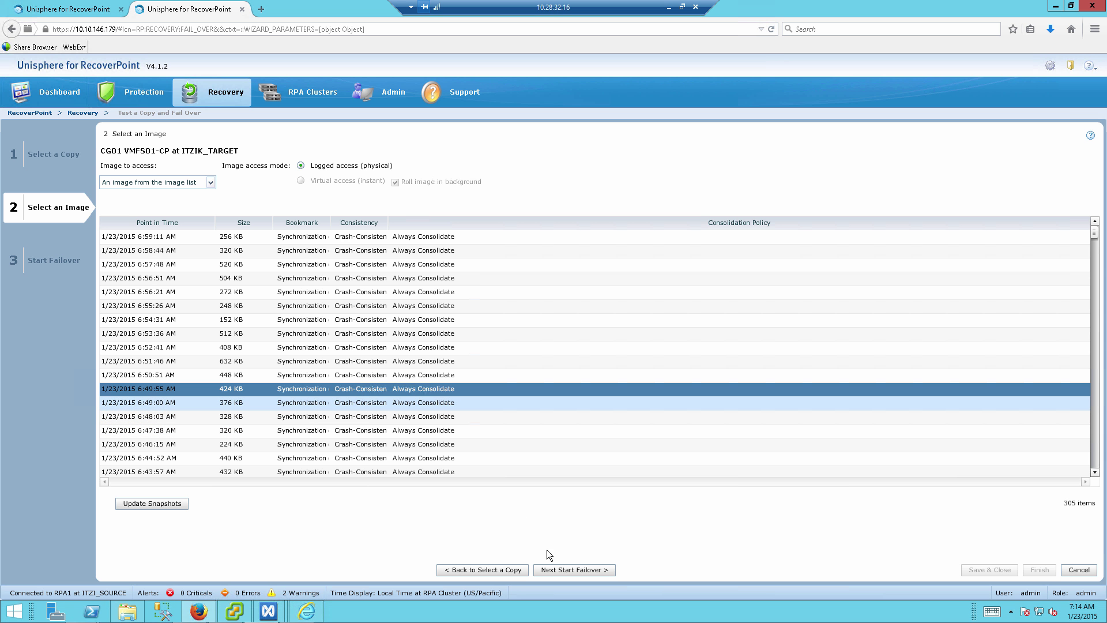
{"action": "left_click", "coordinate": [563, 570]}
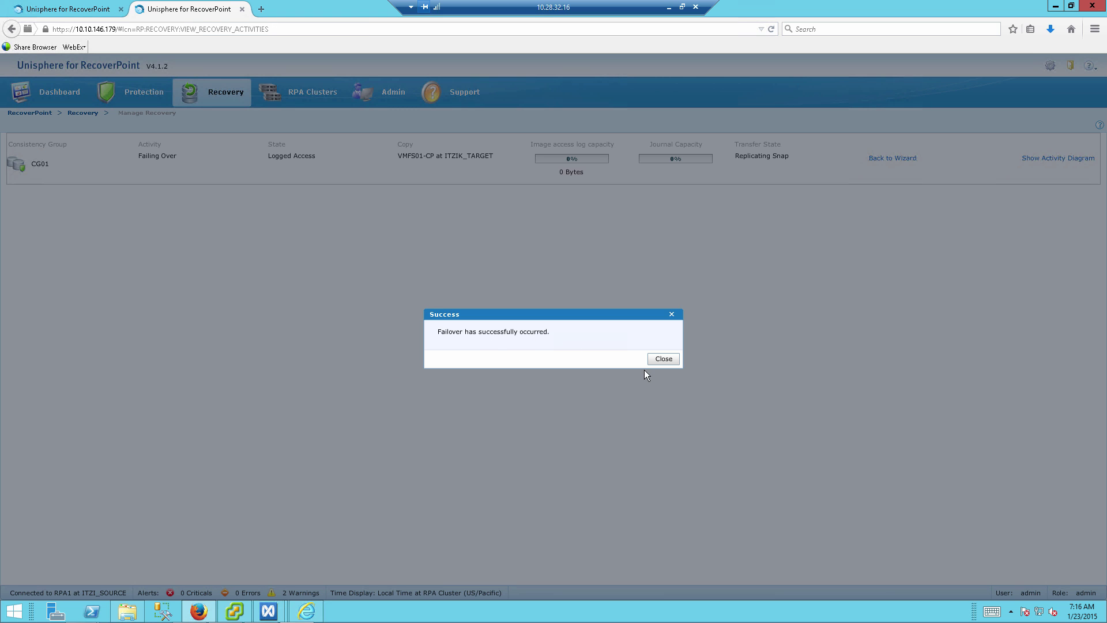
{"action": "left_click", "coordinate": [663, 359]}
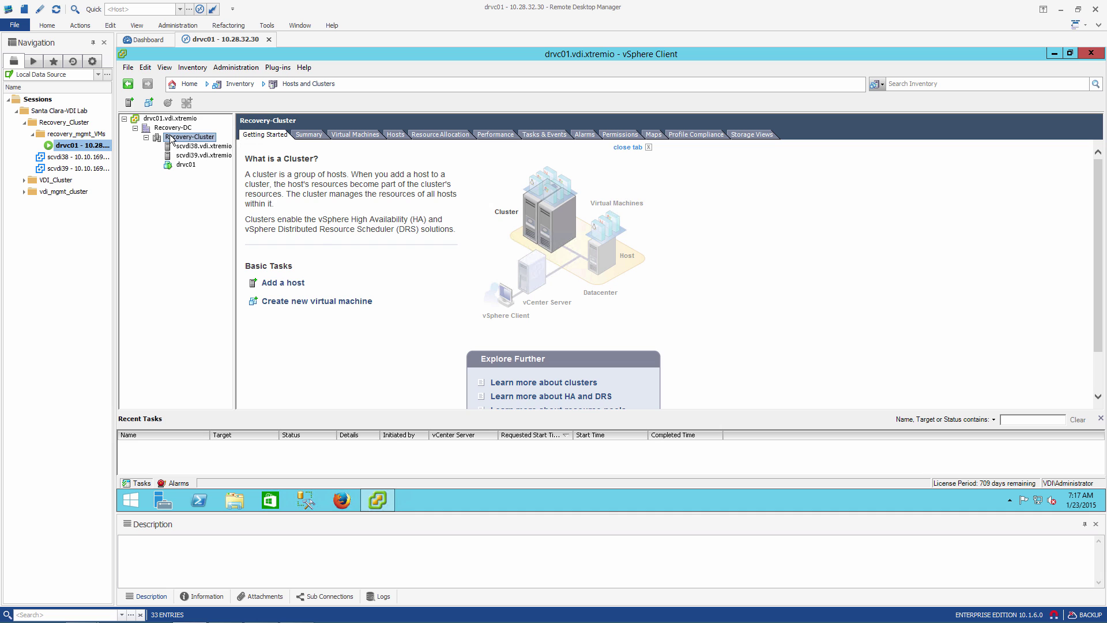
In the recovery site's vSphere Client, rescan Recovery-Cluster for datastores.
{"action": "right_click", "coordinate": [172, 141]}
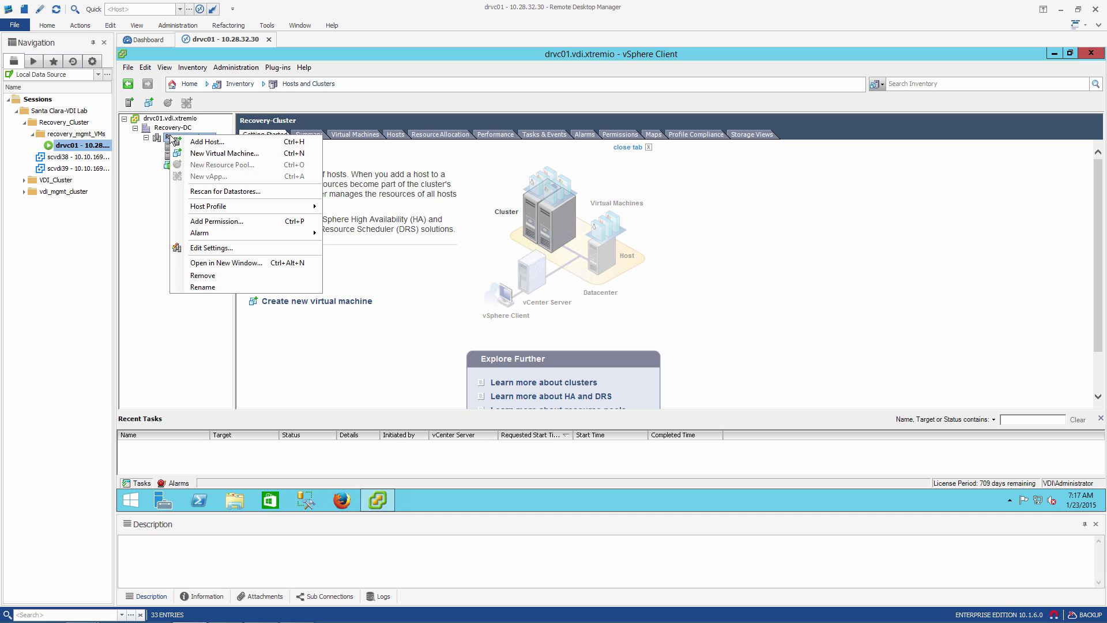
{"action": "left_click", "coordinate": [206, 191]}
{"action": "left_click", "coordinate": [597, 338]}
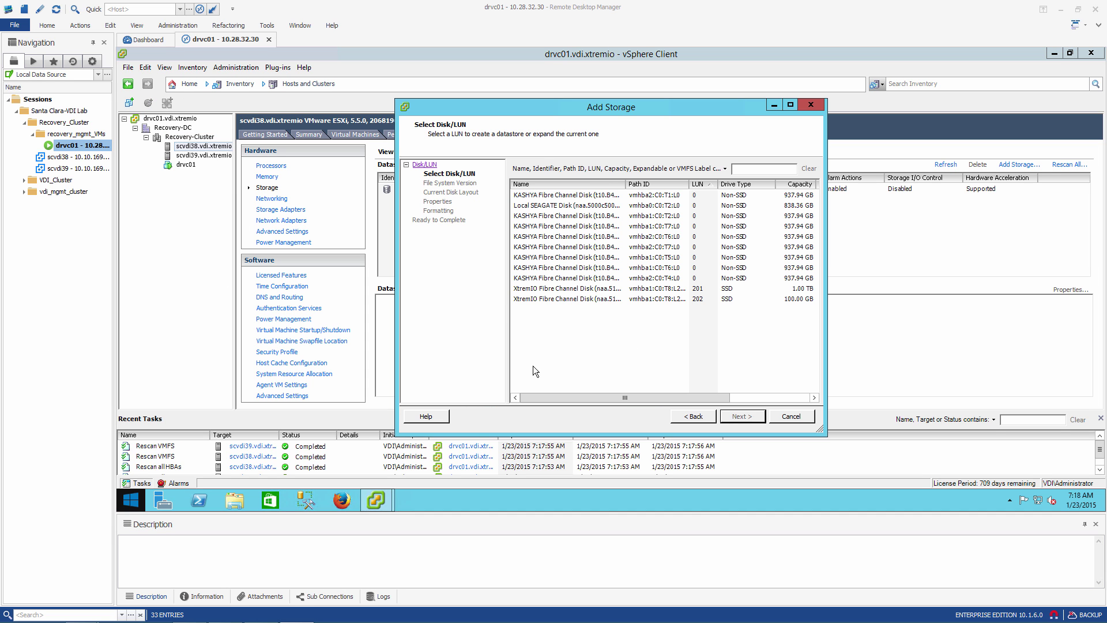
Mount the 1 TB XtremIO disk on LUN 201, labelled Protected-VMFS01 (head), on scvdi38.vdi.xtremio with a new signature assigned.
{"action": "left_click", "coordinate": [555, 289]}
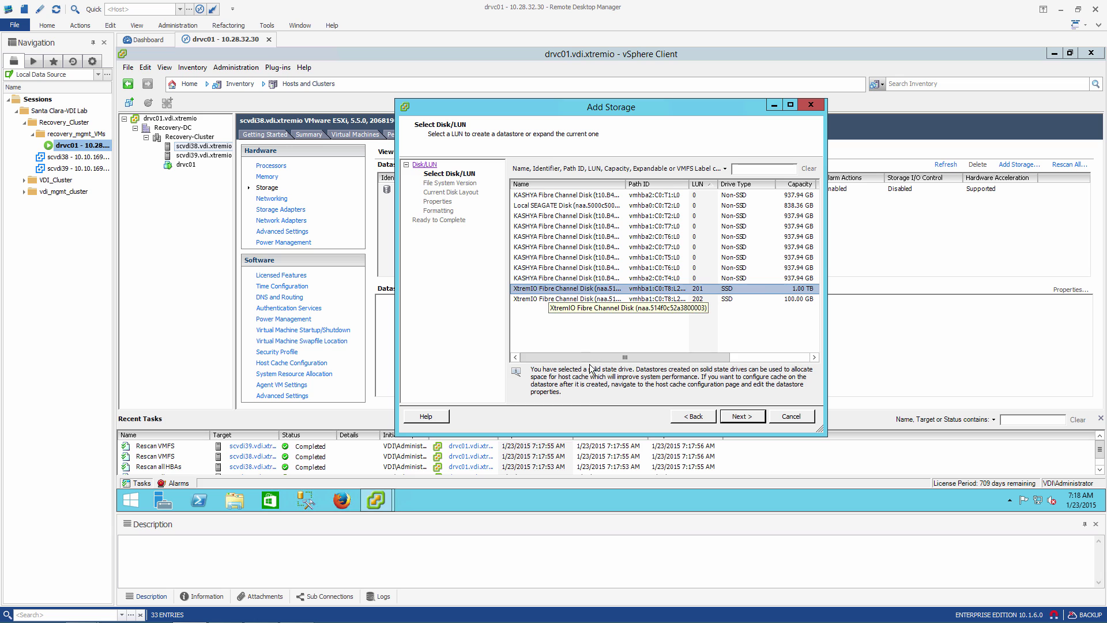
{"action": "left_click_drag", "start_coordinate": [589, 357], "coordinate": [706, 358]}
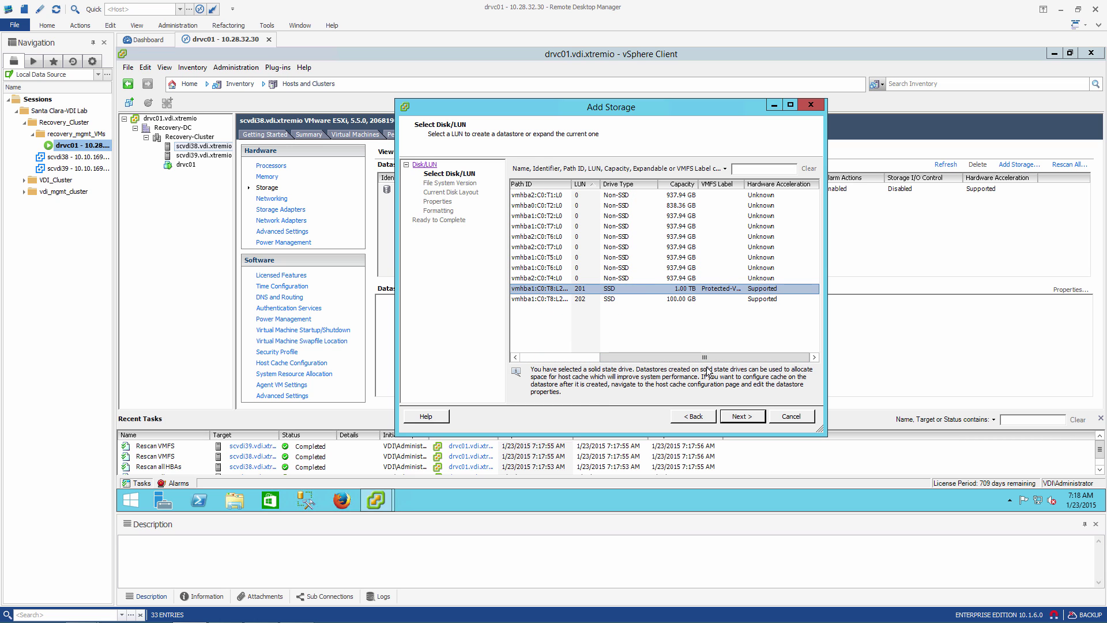
{"action": "left_click_drag", "start_coordinate": [744, 184], "coordinate": [798, 182]}
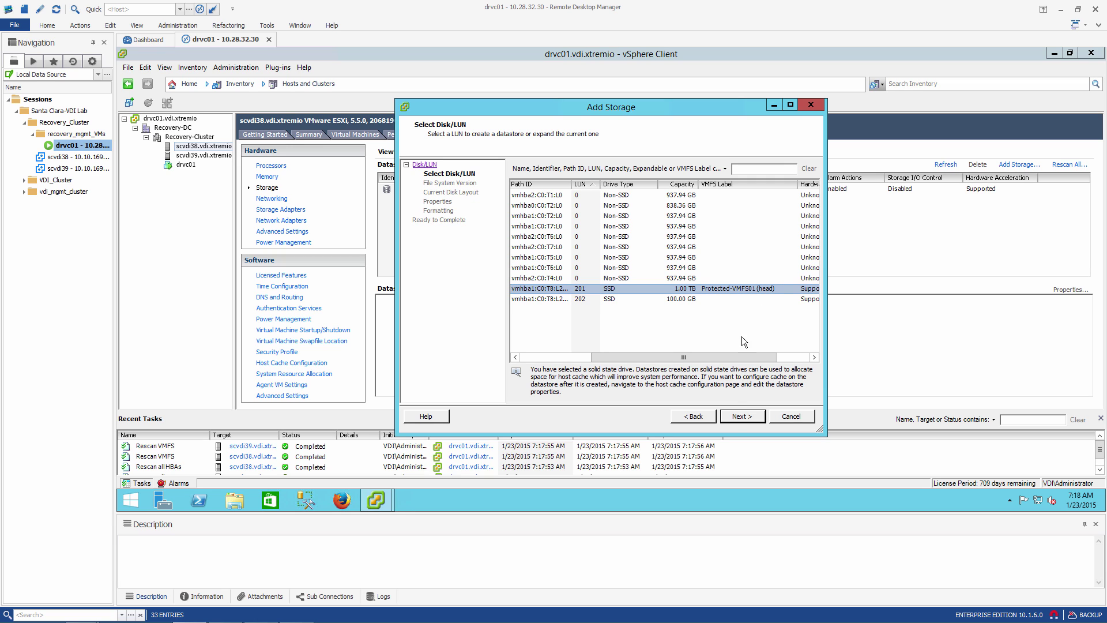
{"action": "left_click", "coordinate": [738, 416]}
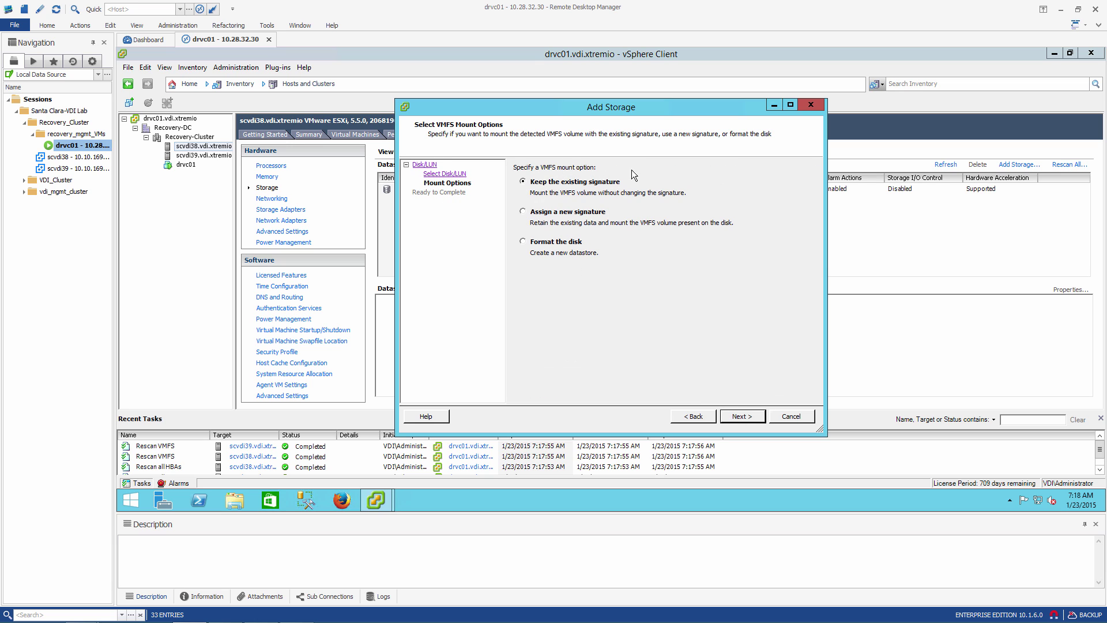
{"action": "left_click", "coordinate": [562, 213]}
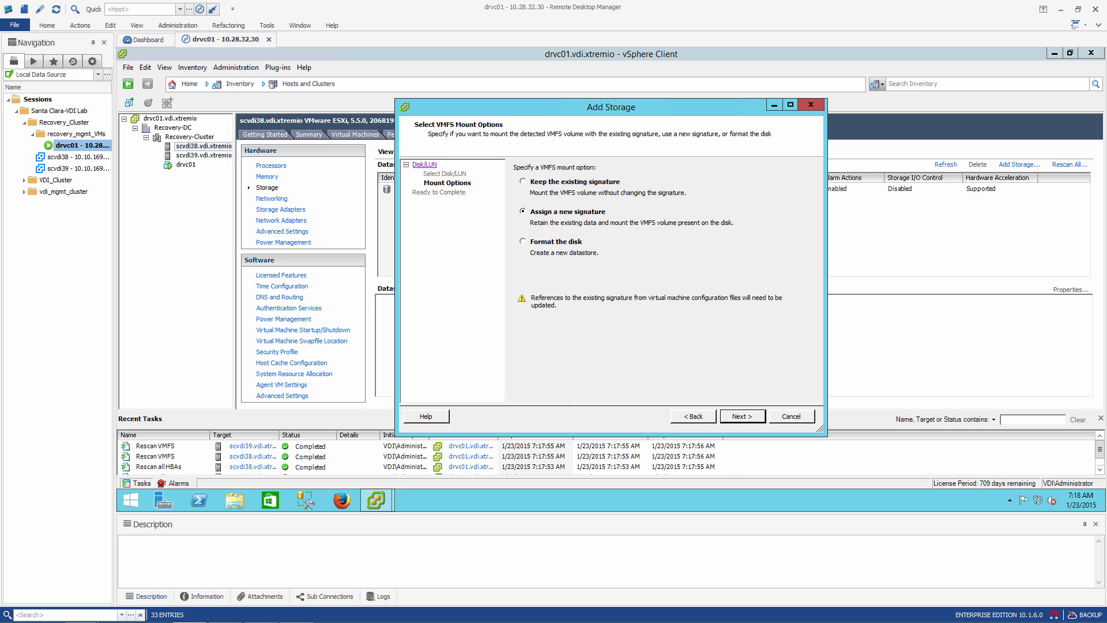
{"action": "key", "text": "super"}
{"action": "left_click", "coordinate": [732, 415]}
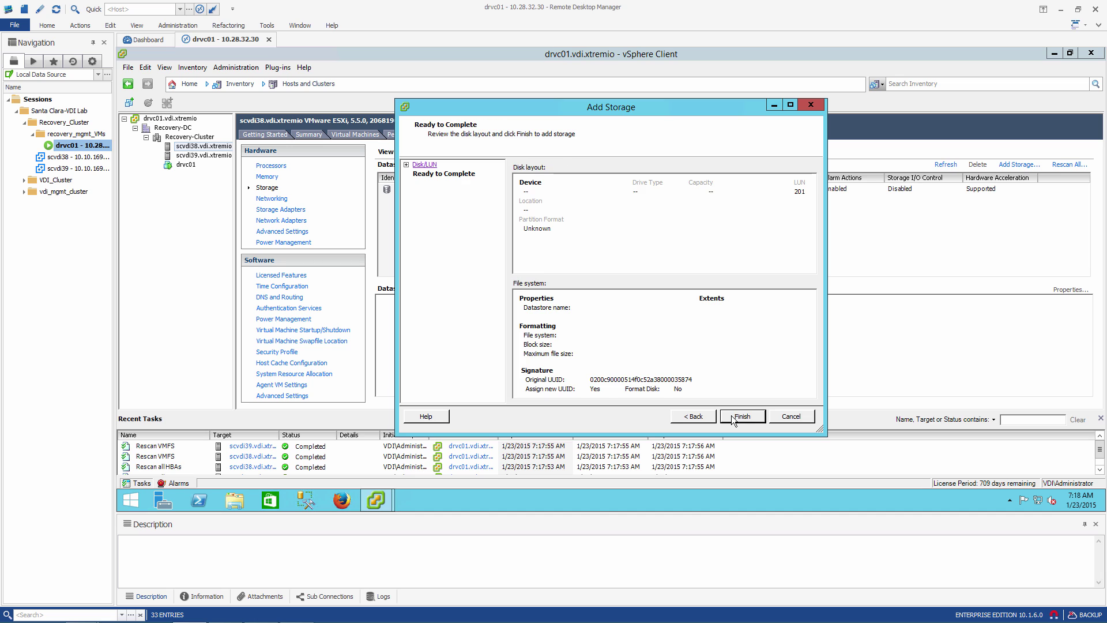
{"action": "left_click", "coordinate": [742, 416]}
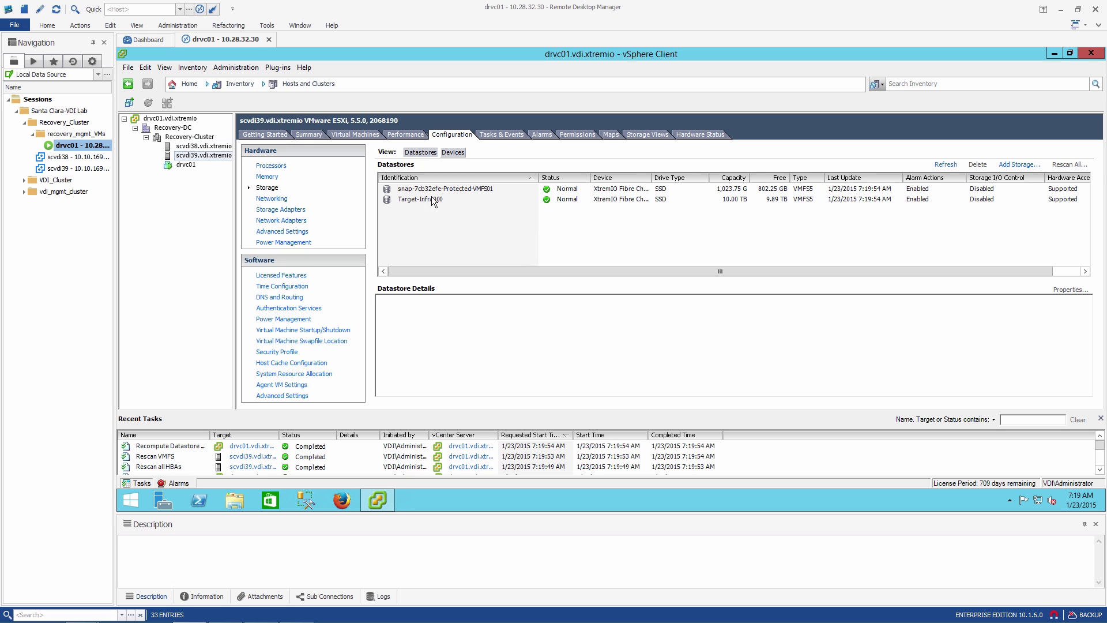
Rename the snap-7cb32efe-Protected-VMFS01 datastore on scvdi39.vdi.xtremio to -Protected-VMFS01.
{"action": "right_click", "coordinate": [417, 192]}
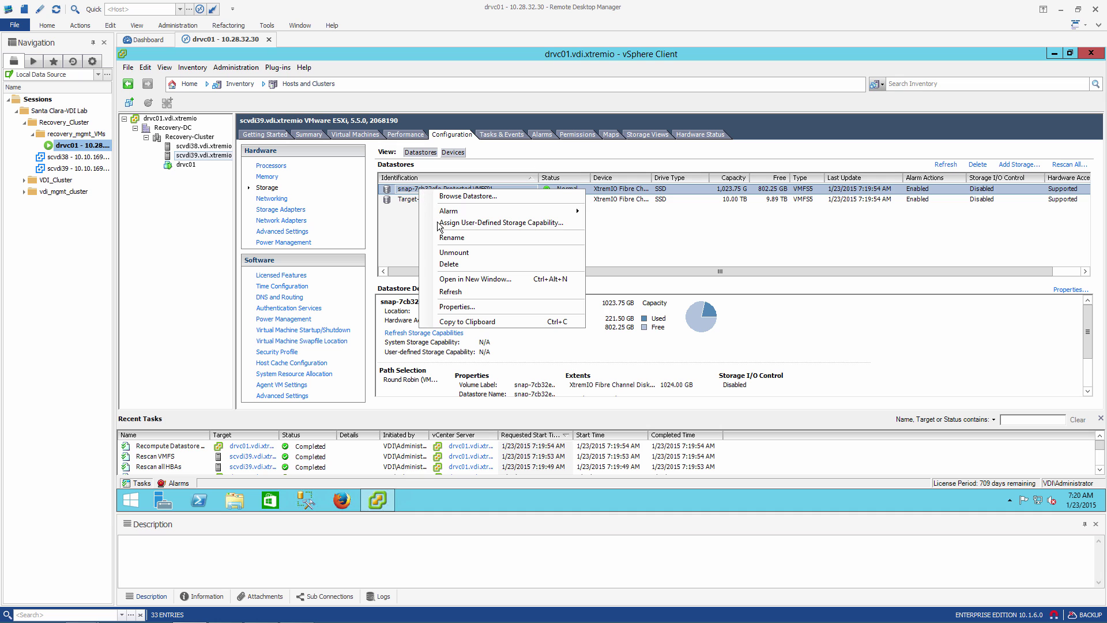
{"action": "left_click", "coordinate": [452, 238]}
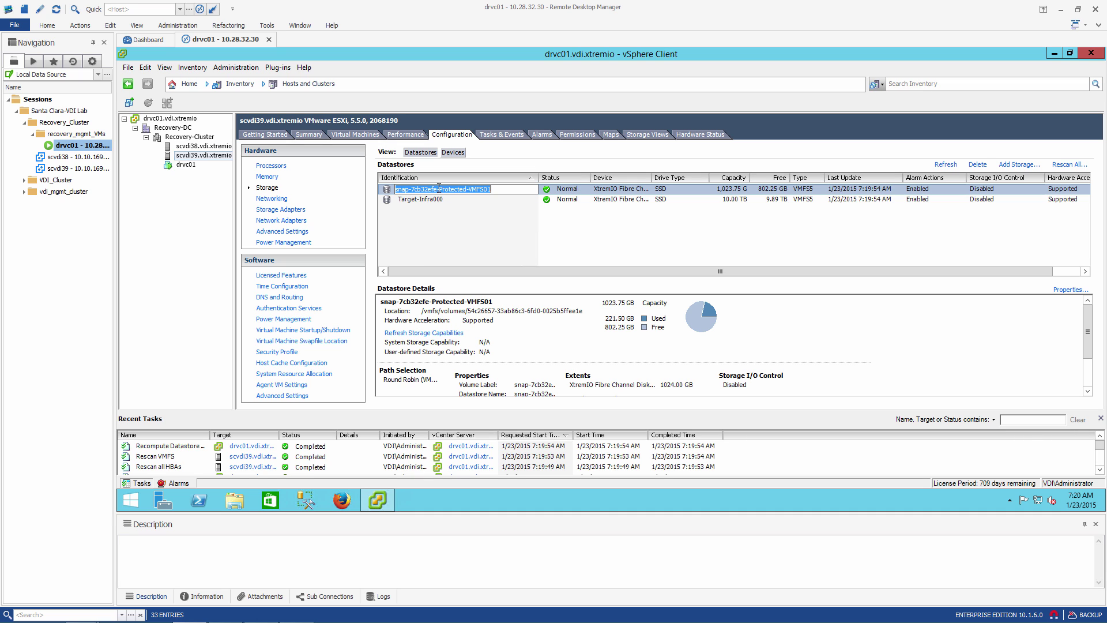
{"action": "left_click", "coordinate": [427, 188]}
{"action": "key", "text": "BackSpace"}
{"action": "key", "text": "BackSpace"}
{"action": "key", "text": "BackSpace"}
{"action": "key", "text": "BackSpace"}
{"action": "key", "text": "BackSpace"}
{"action": "key", "text": "BackSpace"}
{"action": "key", "text": "BackSpace"}
{"action": "key", "text": "BackSpace"}
{"action": "key", "text": "BackSpace"}
{"action": "key", "text": "BackSpace"}
{"action": "key", "text": "BackSpace"}
{"action": "key", "text": "BackSpace"}
{"action": "key", "text": "BackSpace"}
{"action": "key", "text": "Return"}
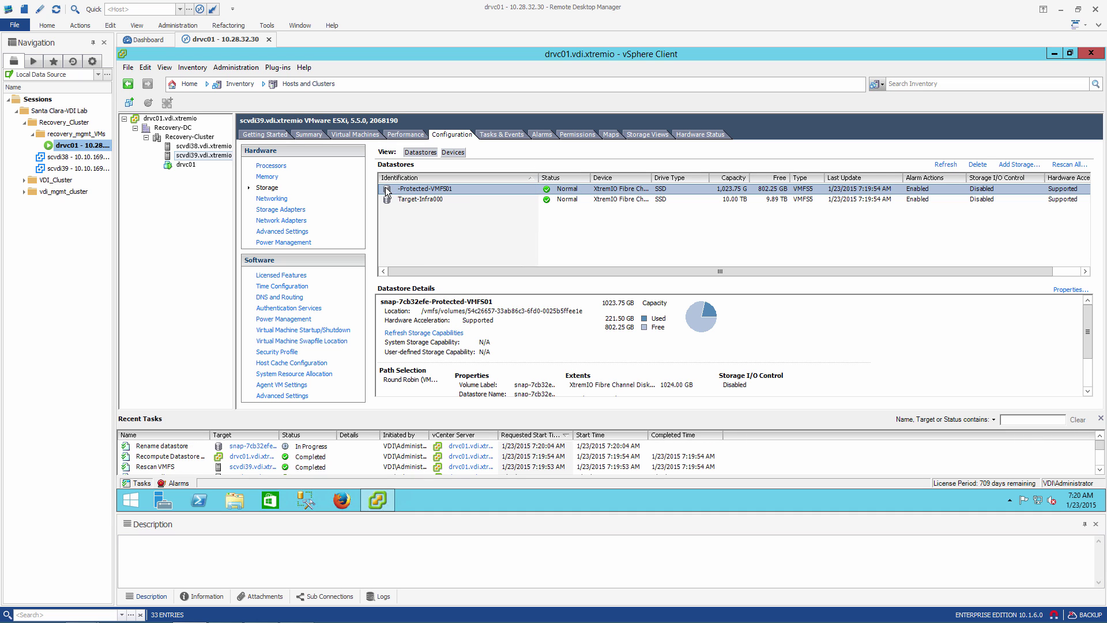
Browse the -Protected-VMFS01 datastore and open its Protected-VM01 folder.
{"action": "right_click", "coordinate": [390, 188]}
{"action": "left_click", "coordinate": [407, 194]}
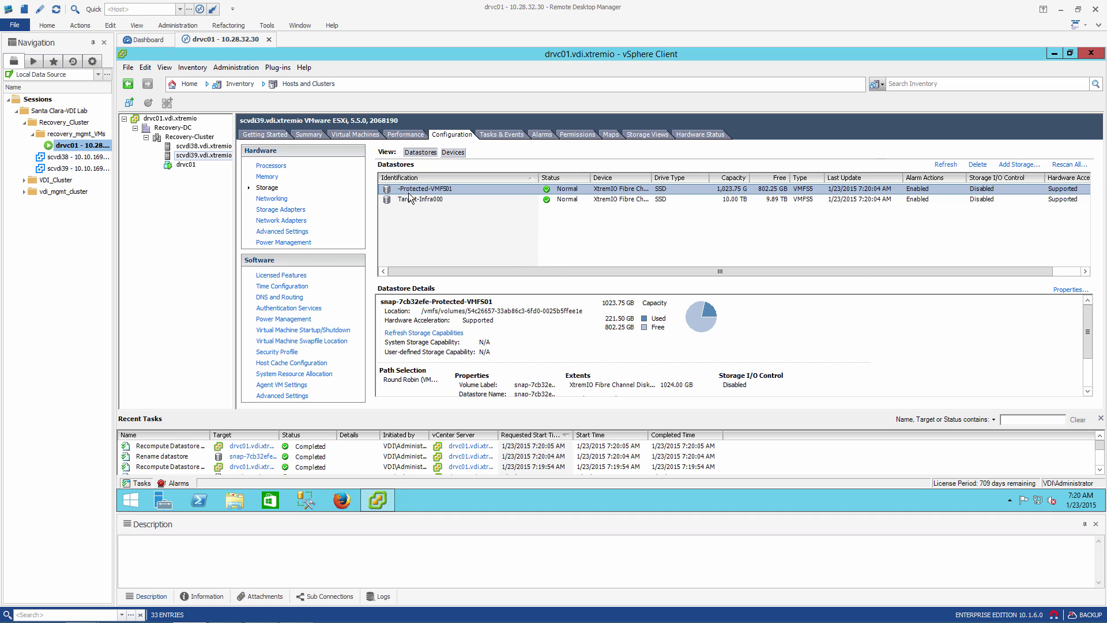
{"action": "left_click", "coordinate": [387, 207]}
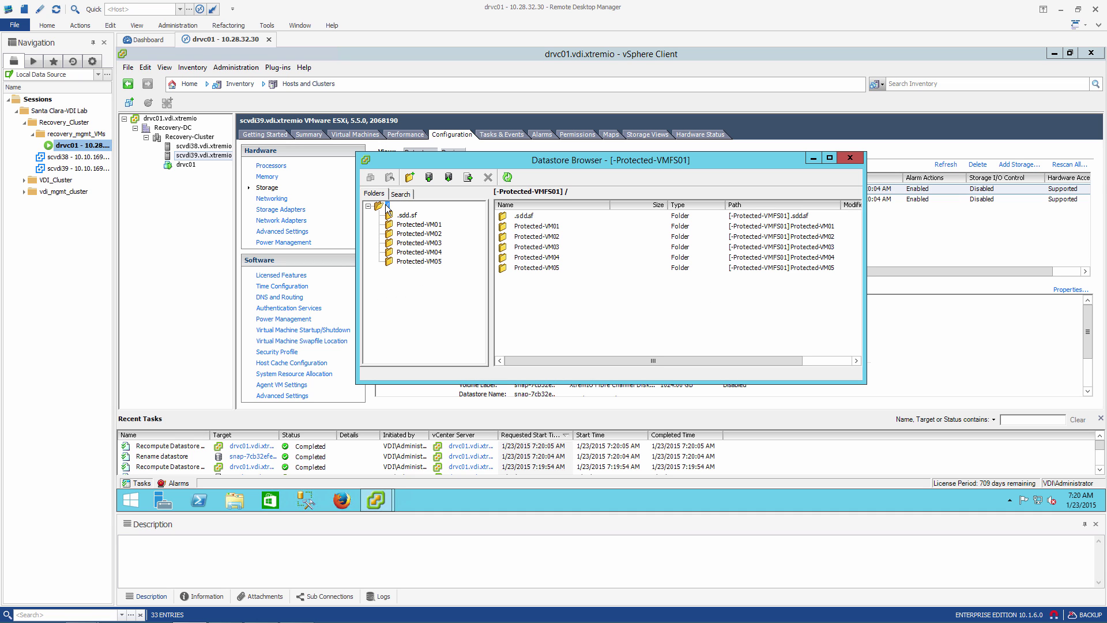
{"action": "double_click", "coordinate": [521, 228]}
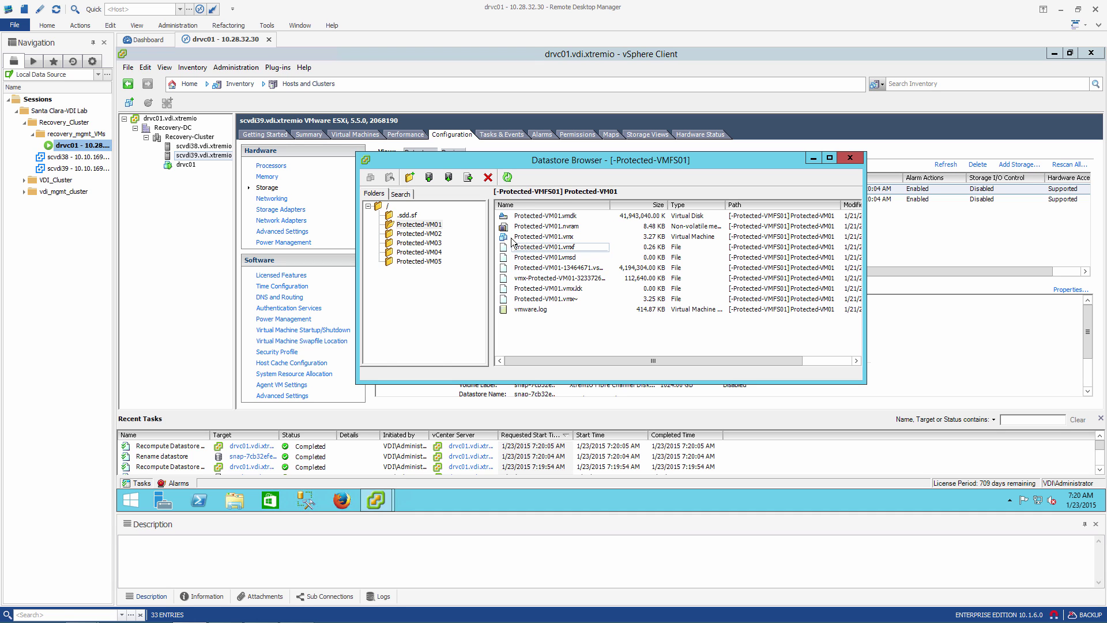
Add Protected-VM01.vmx to the inventory as Protected-VM01 in Recovery-Cluster on host scvdi39.vdi.xtremio, and close the datastore browser.
{"action": "left_click", "coordinate": [513, 238]}
{"action": "right_click", "coordinate": [512, 238]}
{"action": "left_click", "coordinate": [526, 245]}
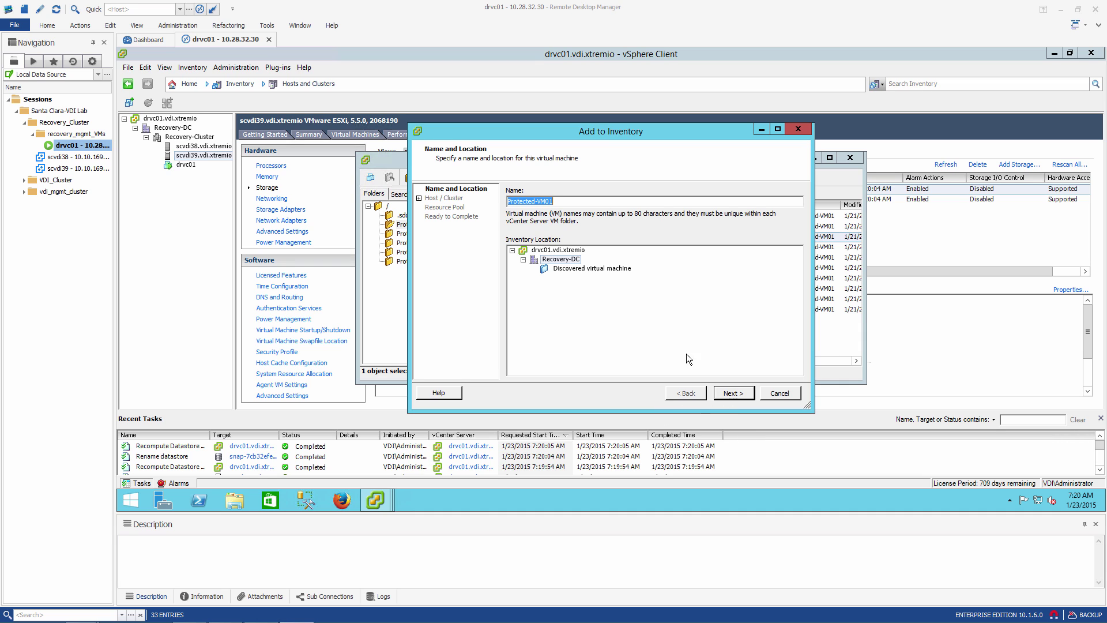
{"action": "left_click", "coordinate": [733, 392]}
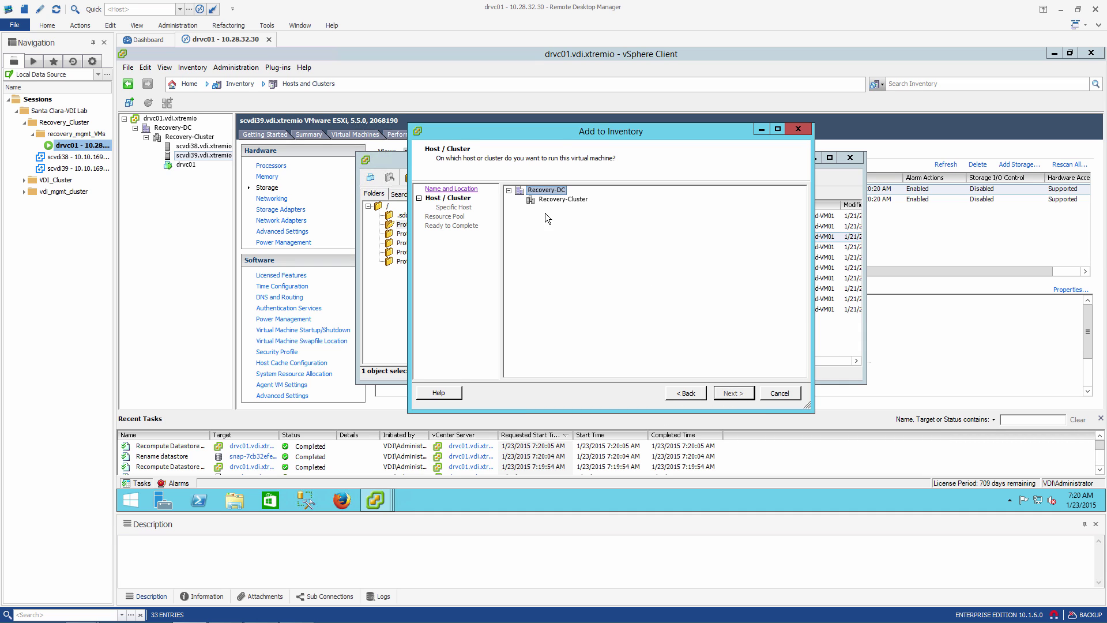
{"action": "left_click", "coordinate": [550, 199]}
{"action": "left_click", "coordinate": [730, 393]}
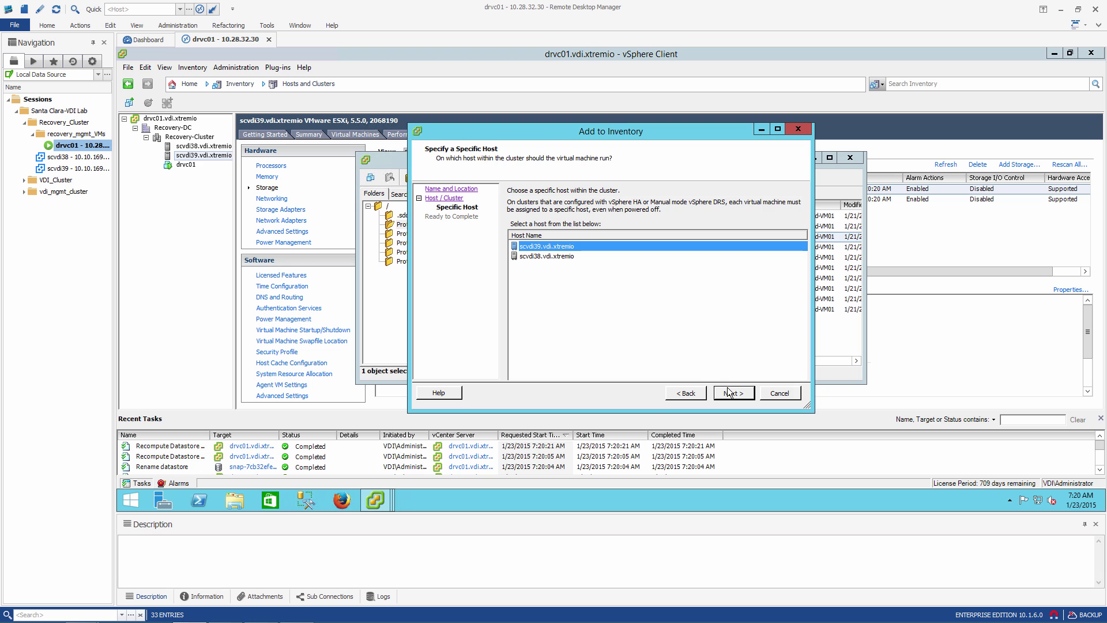
{"action": "left_click", "coordinate": [730, 392]}
{"action": "left_click", "coordinate": [730, 393]}
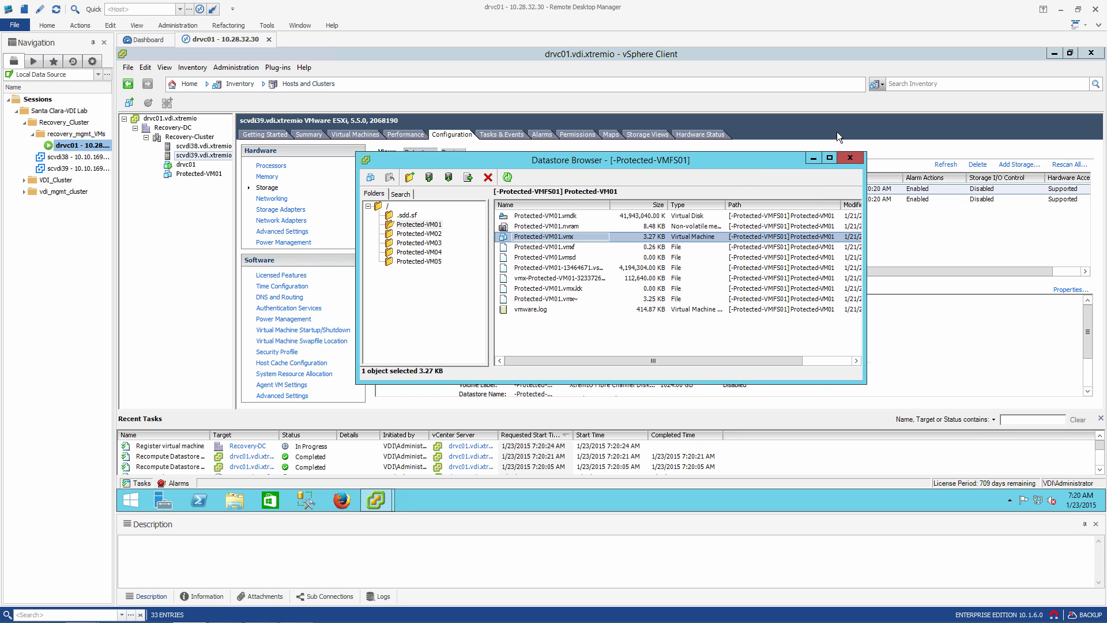
{"action": "left_click", "coordinate": [847, 158]}
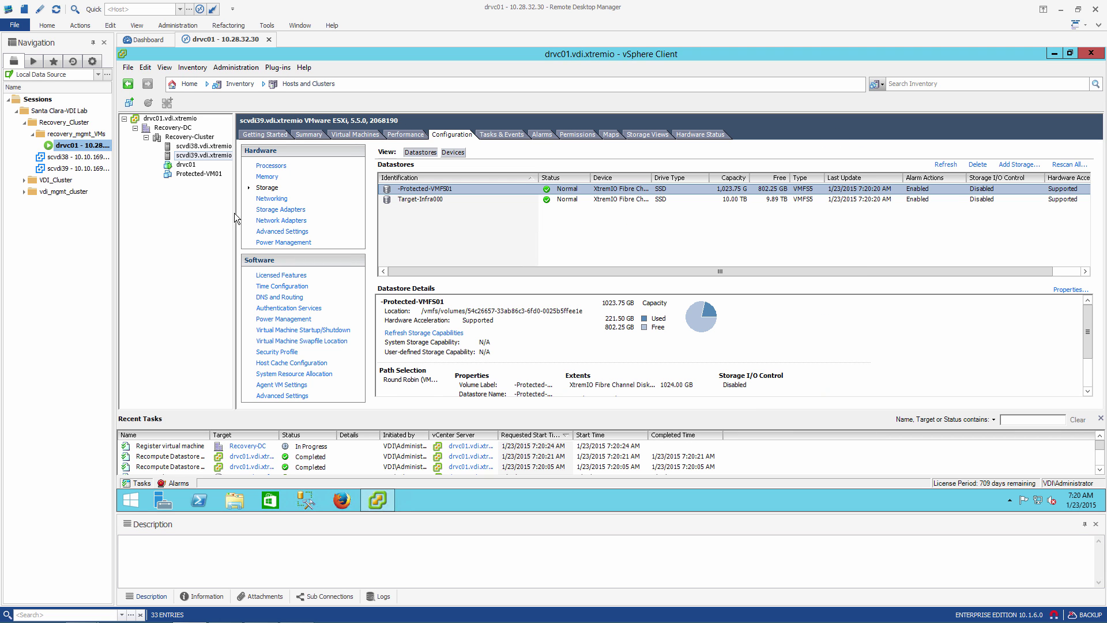
Power on Protected-VM01 and answer the virtual machine message with "I Moved It".
{"action": "left_click", "coordinate": [202, 175]}
{"action": "right_click", "coordinate": [203, 177]}
{"action": "mouse_move", "coordinate": [301, 184]}
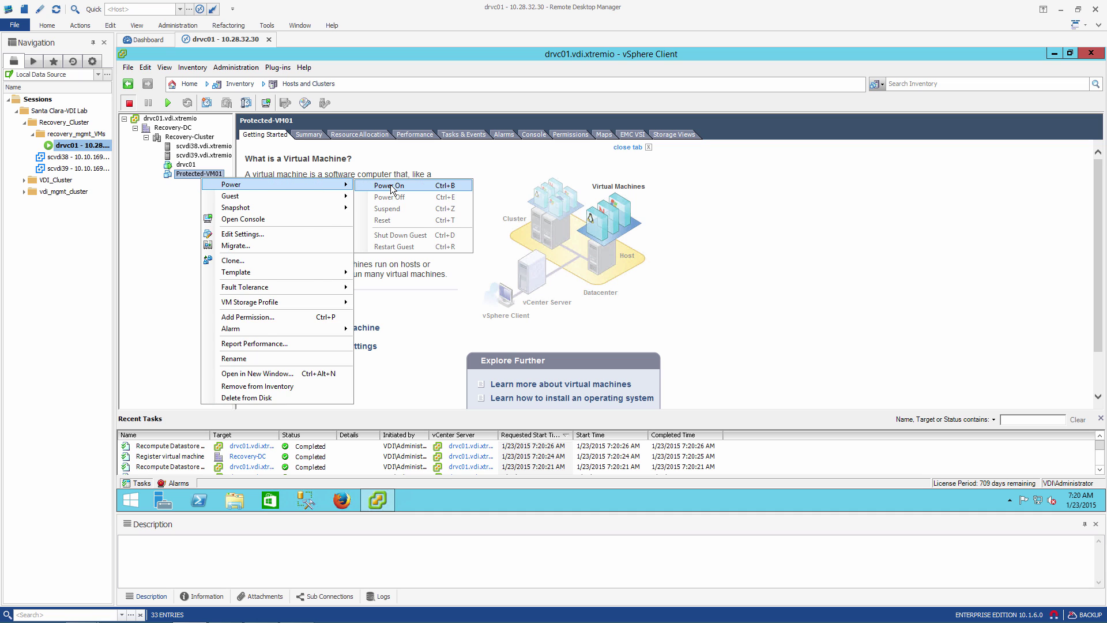
{"action": "left_click", "coordinate": [382, 187]}
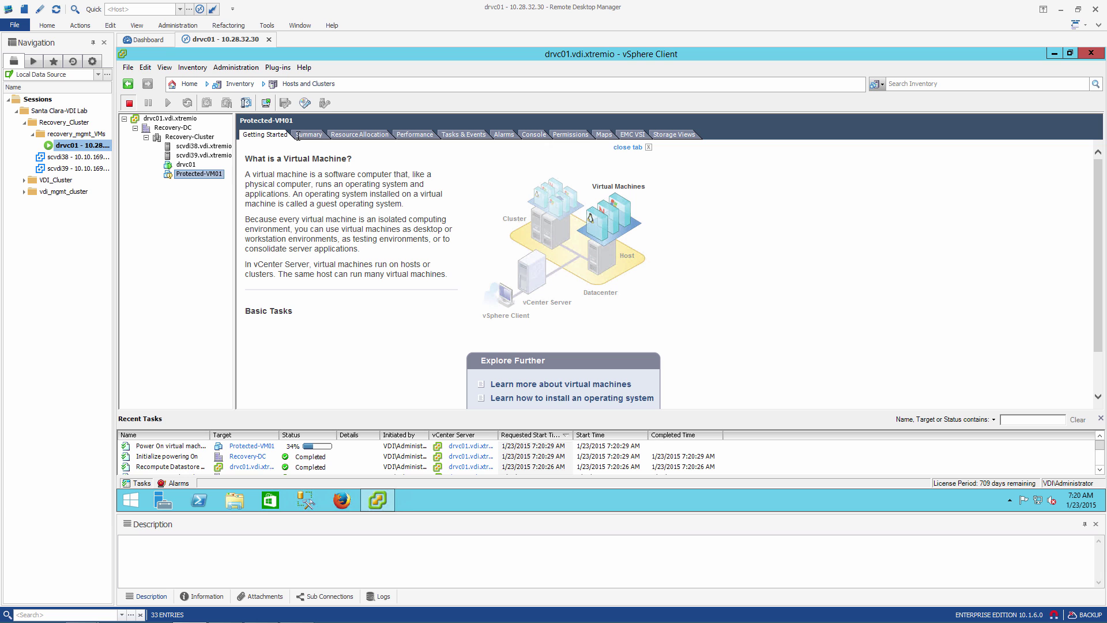
{"action": "left_click", "coordinate": [305, 221]}
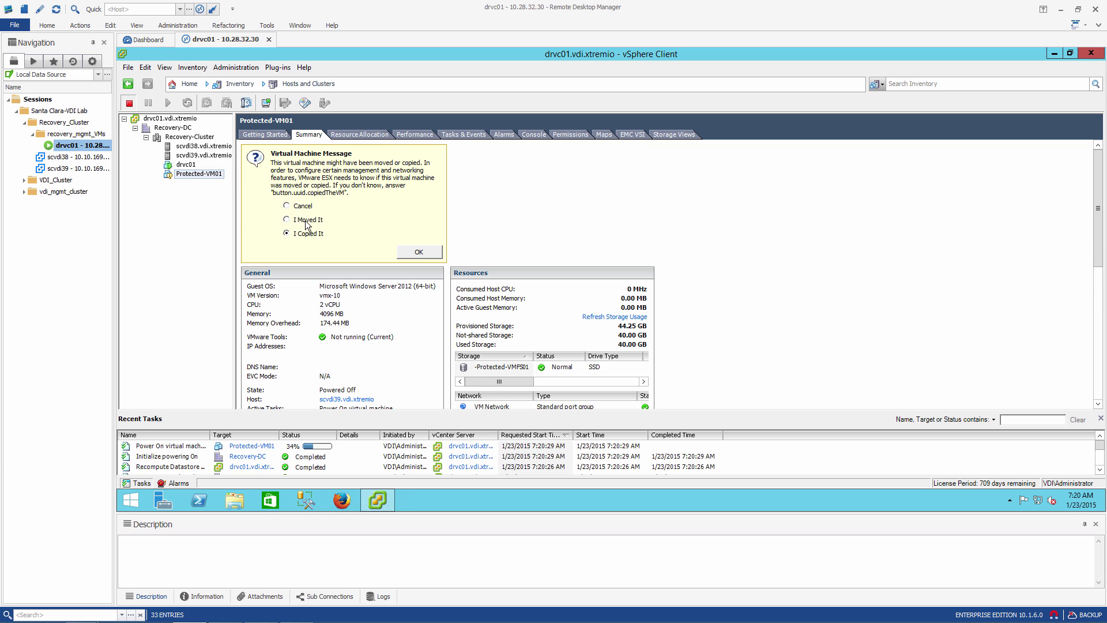
{"action": "left_click", "coordinate": [417, 252]}
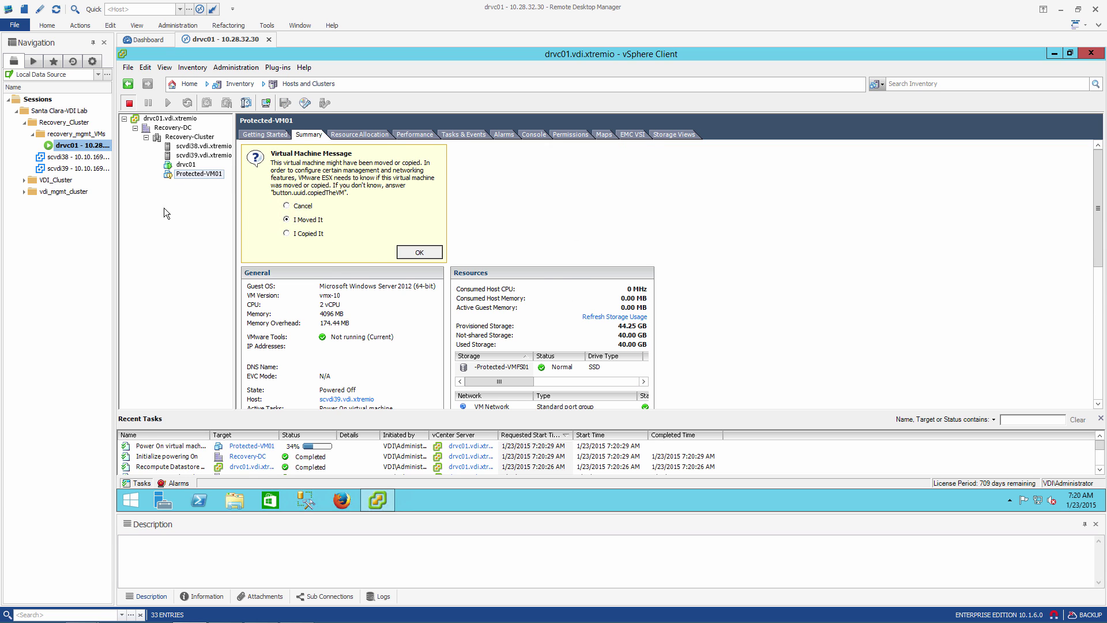
Check in the console of Protected-VM01 that its guest system boots, and release the cursor.
{"action": "right_click", "coordinate": [180, 176]}
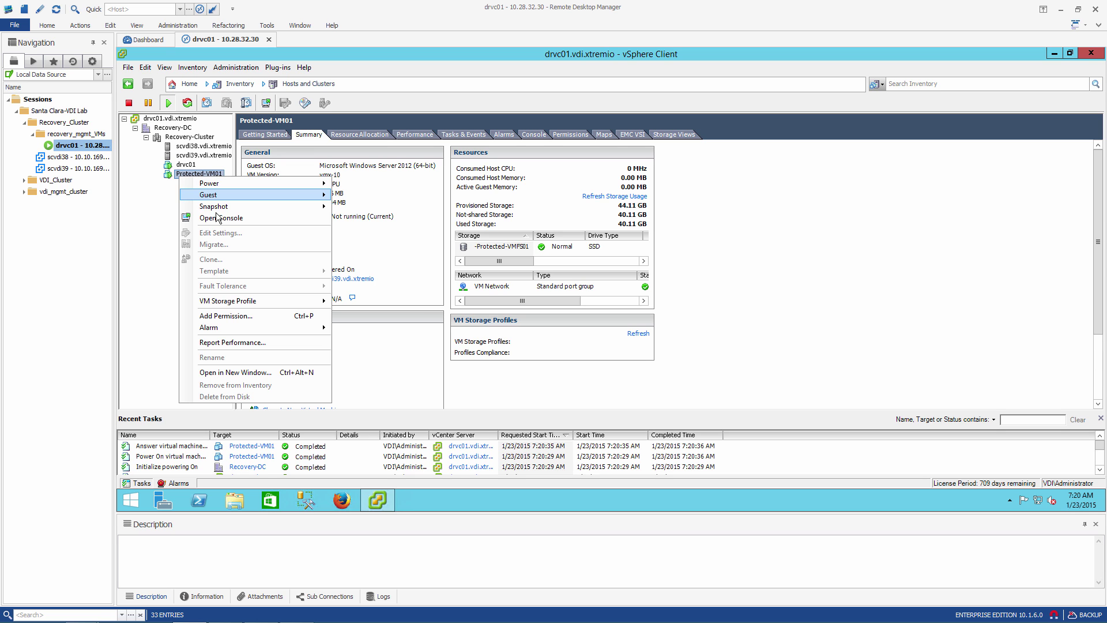
{"action": "left_click", "coordinate": [222, 218]}
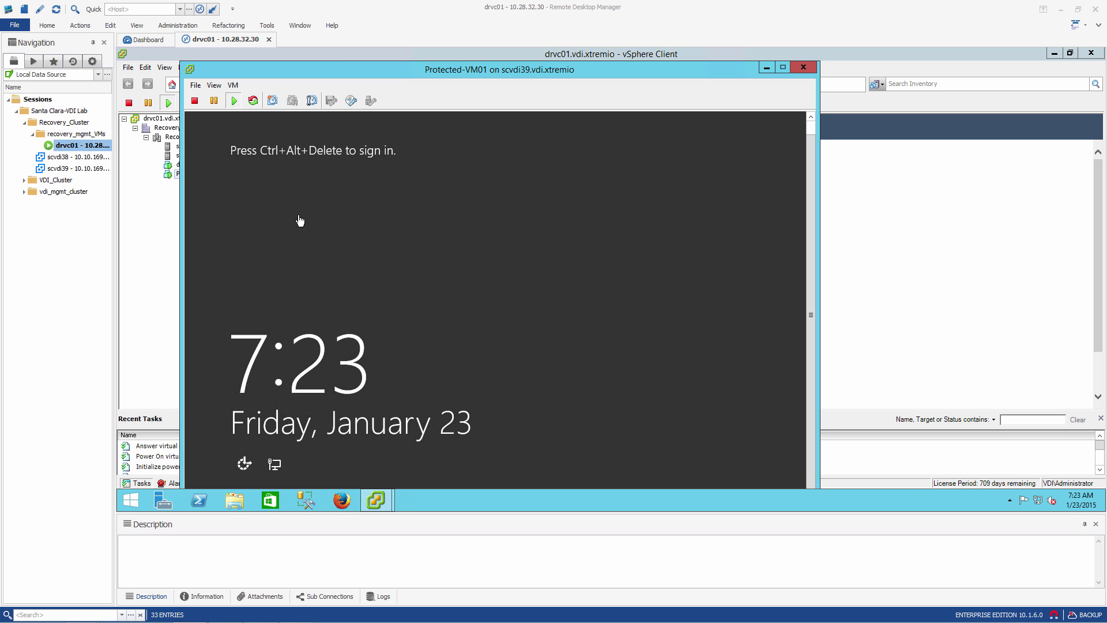
{"action": "left_click", "coordinate": [300, 220]}
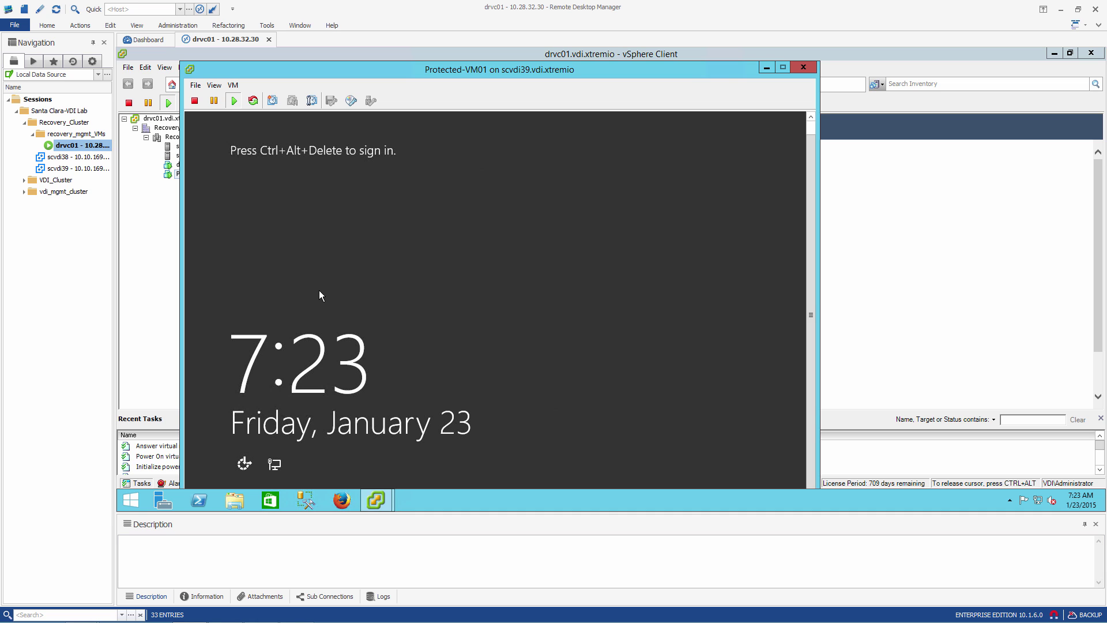
{"action": "key", "text": "ctrl+alt"}
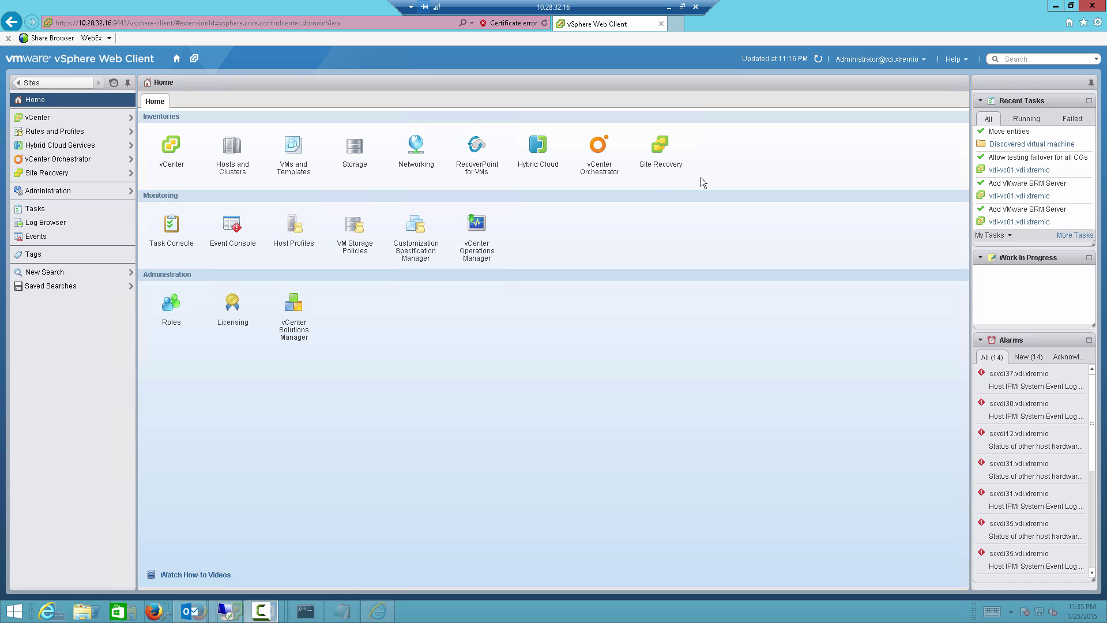
Switch to the vSphere Web Client and view the Site Recovery sites.
{"action": "left_click", "coordinate": [662, 151]}
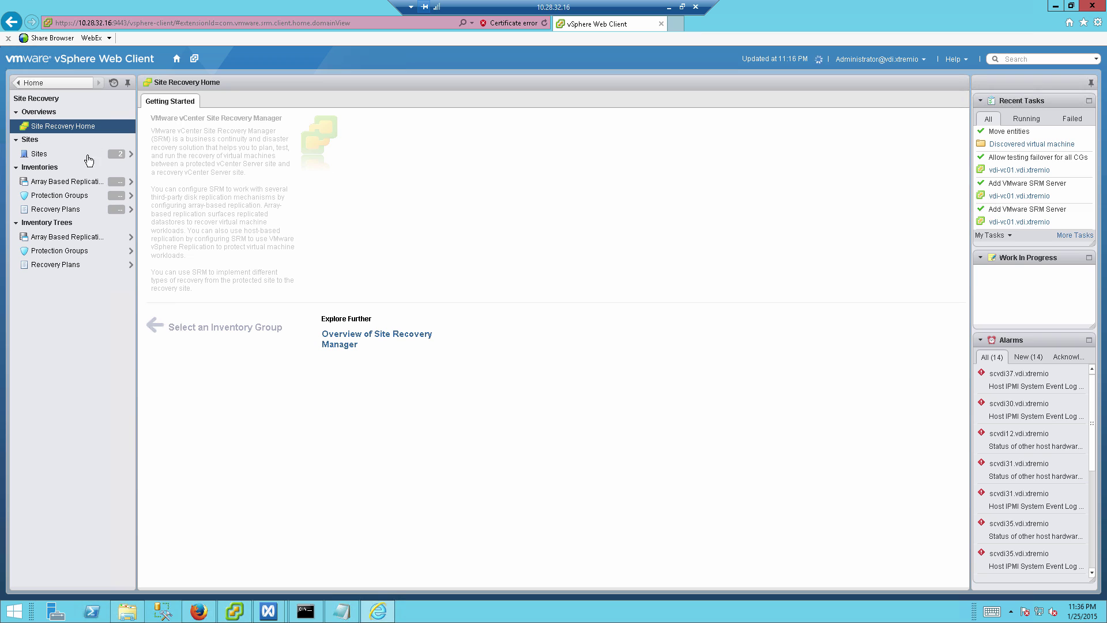
{"action": "left_click", "coordinate": [87, 156]}
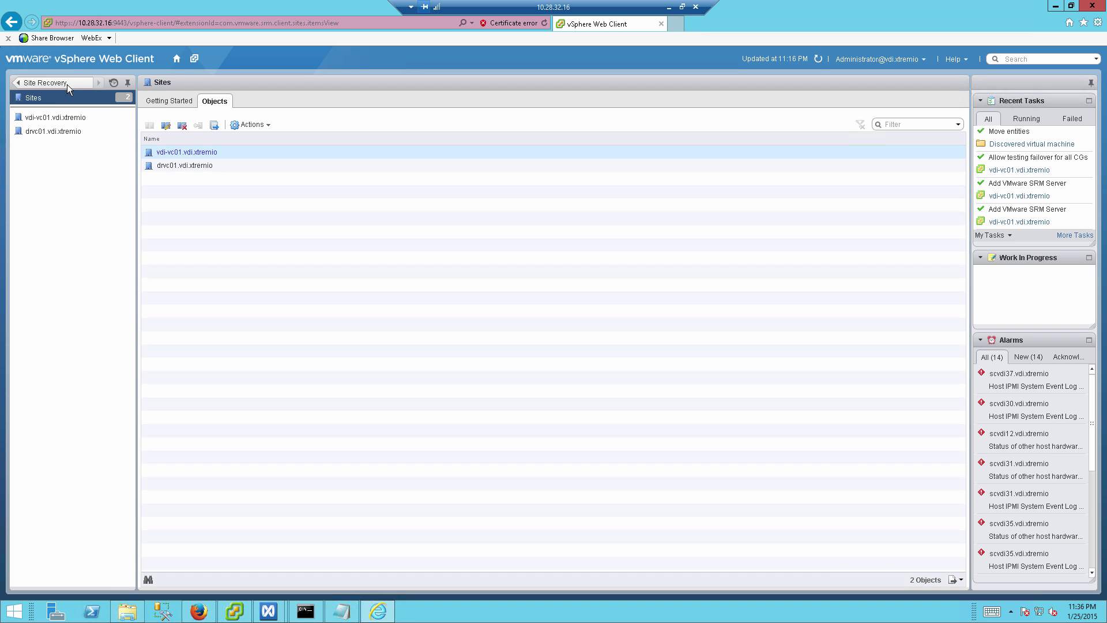
Switch to the vSphere Client and list the snapshots of consistency group cg0001 in the EMC VSI view of proteced-vm01.
{"action": "left_click", "coordinate": [199, 612]}
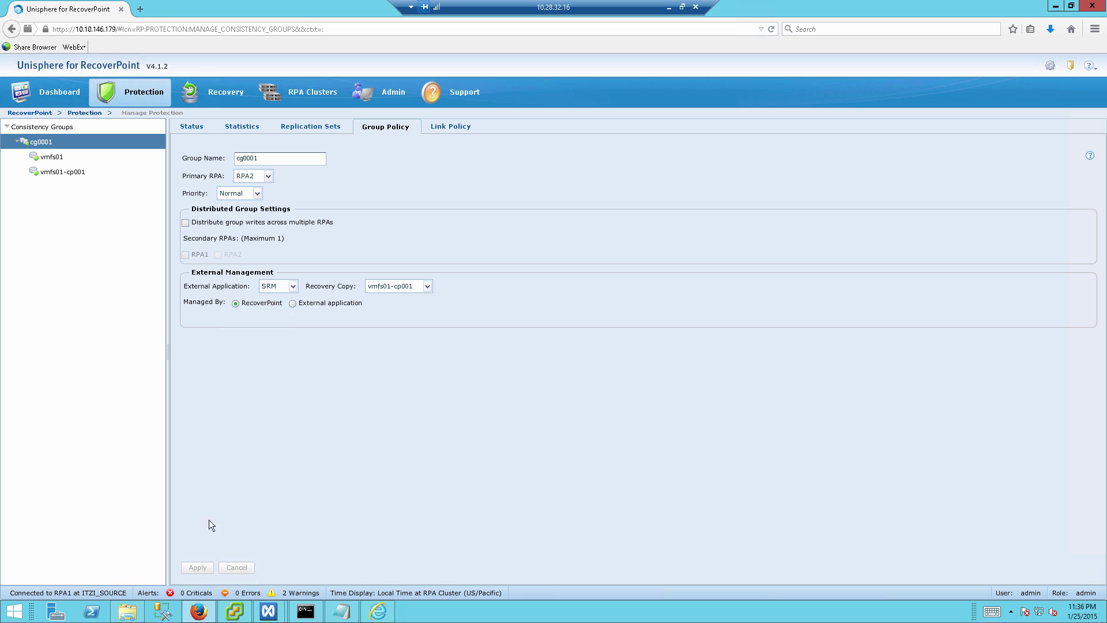
{"action": "left_click", "coordinate": [236, 612]}
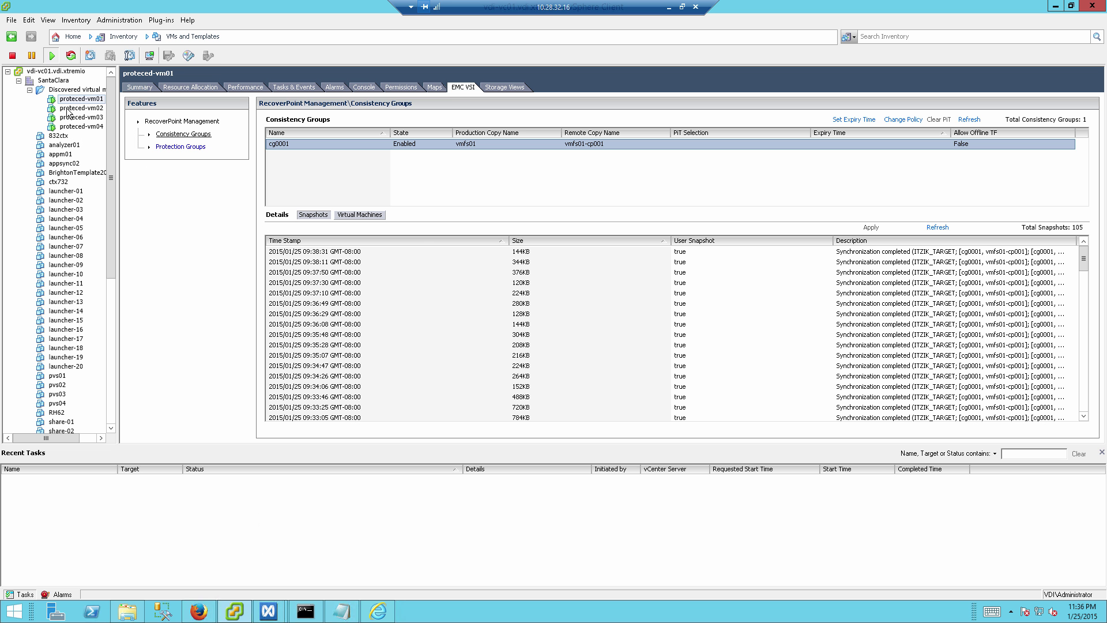
{"action": "left_click", "coordinate": [68, 109]}
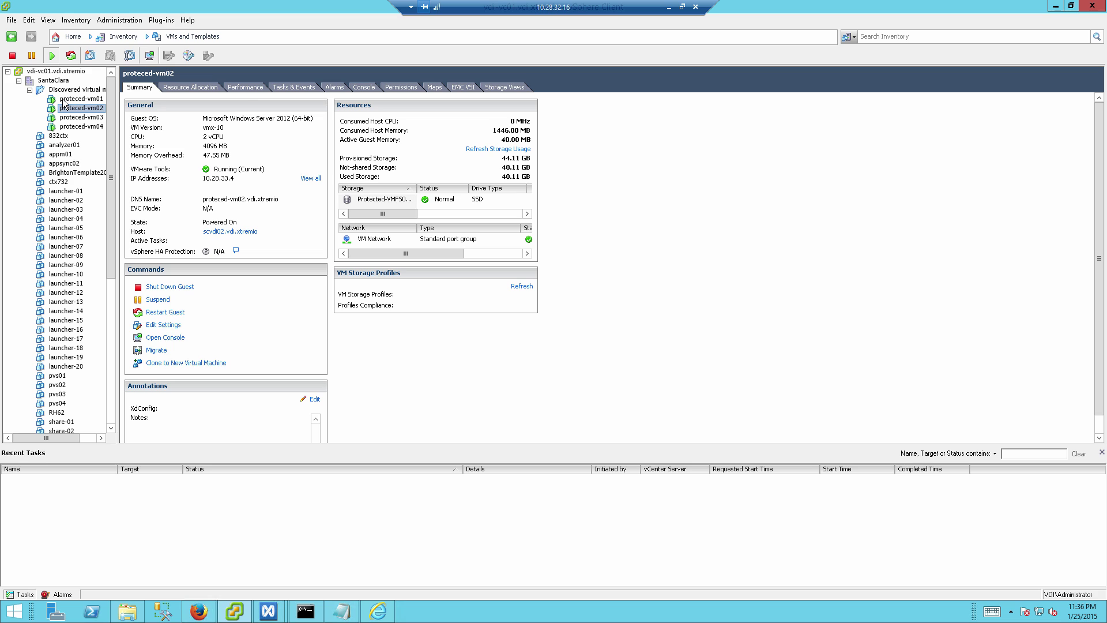
{"action": "left_click", "coordinate": [75, 99]}
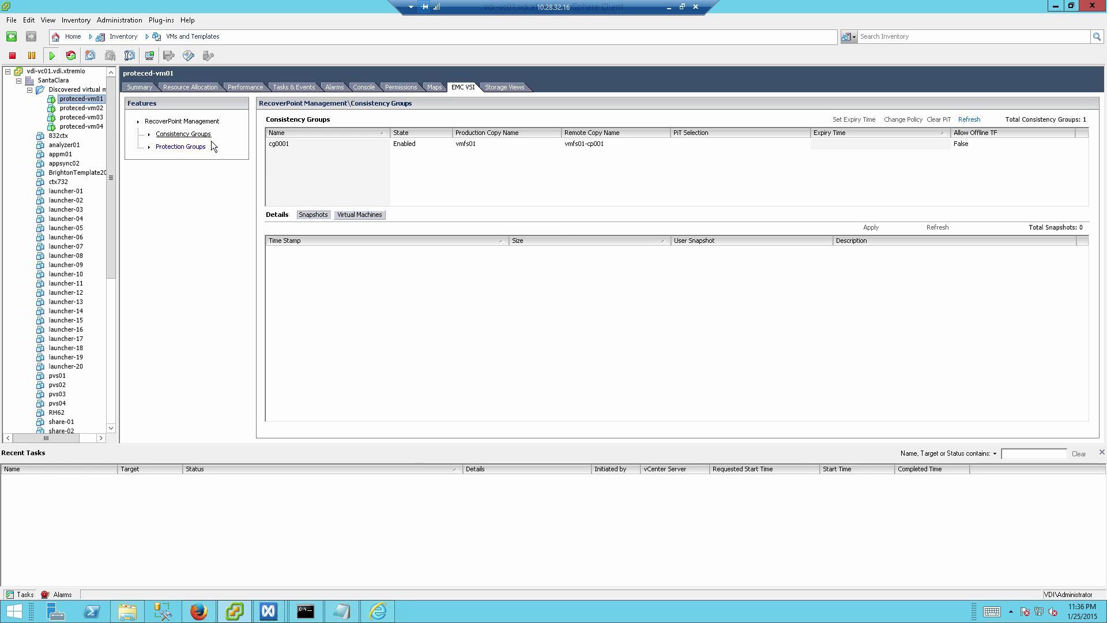
{"action": "left_click", "coordinate": [275, 144]}
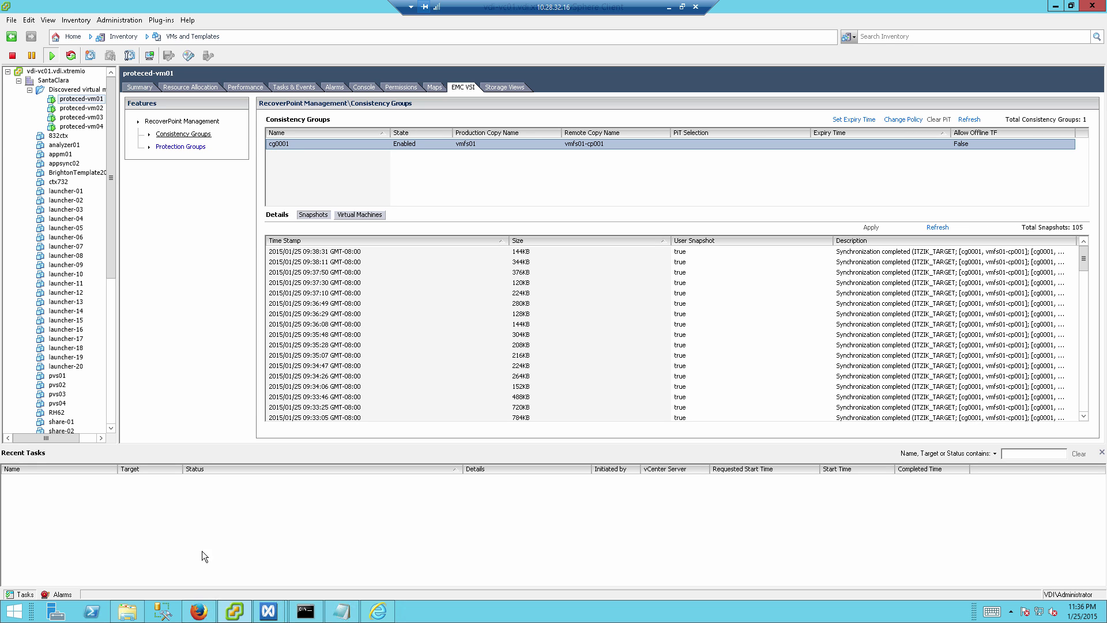
Switch to Unisphere for RecoverPoint and view the replication status of consistency group cg0001.
{"action": "left_click", "coordinate": [197, 612]}
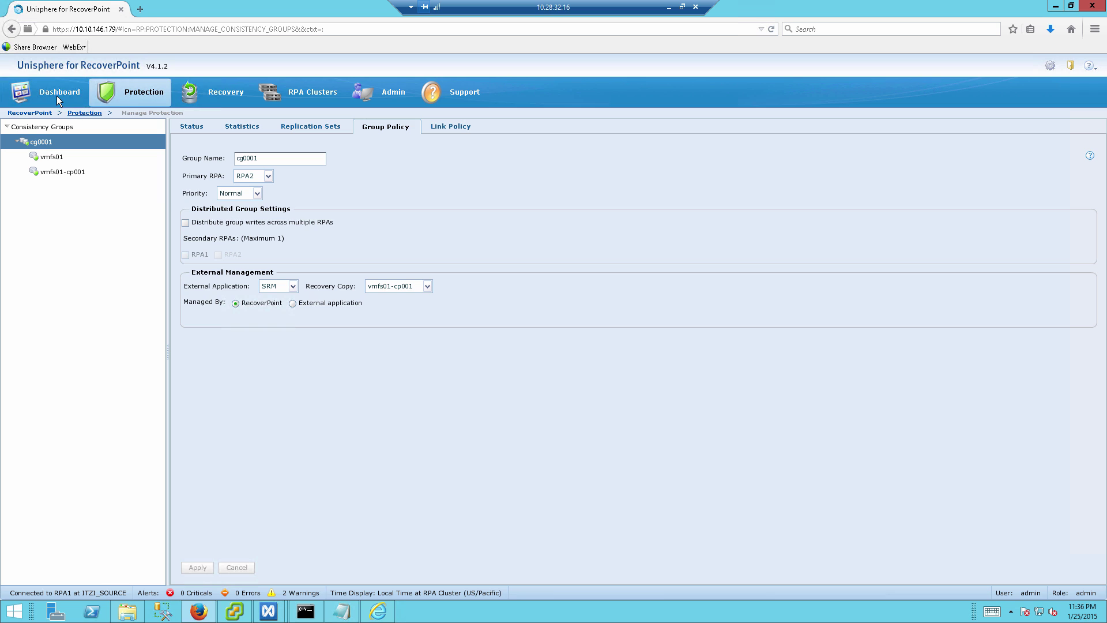
{"action": "left_click", "coordinate": [29, 113]}
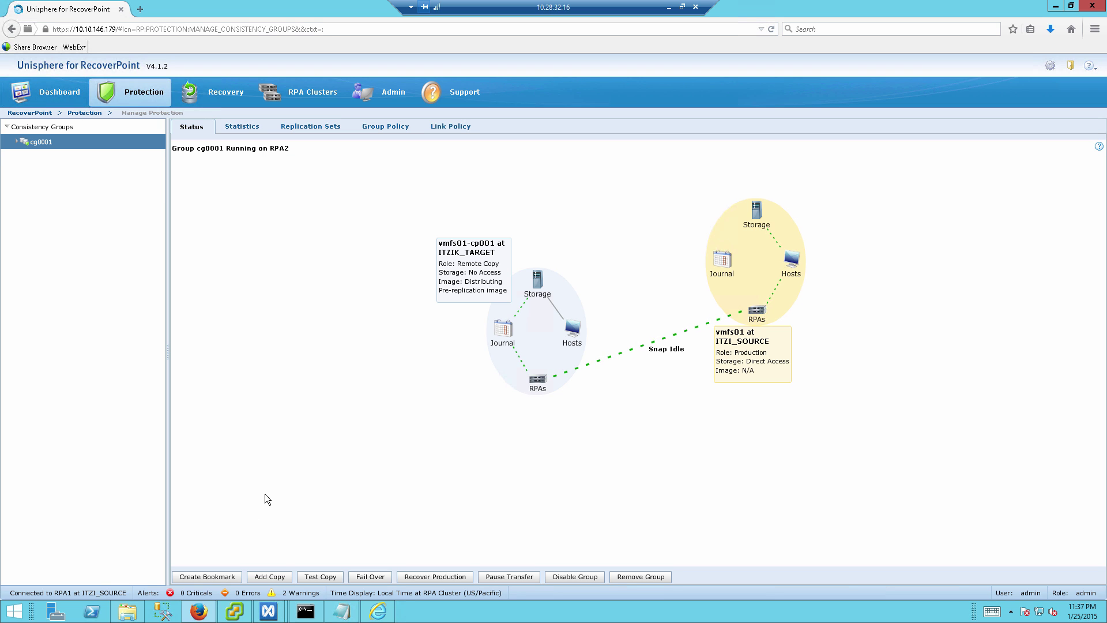
Back in the vSphere Client, look through the cg0001 snapshots and select the one from 2015/01/25 09:36:49.
{"action": "left_click", "coordinate": [235, 612]}
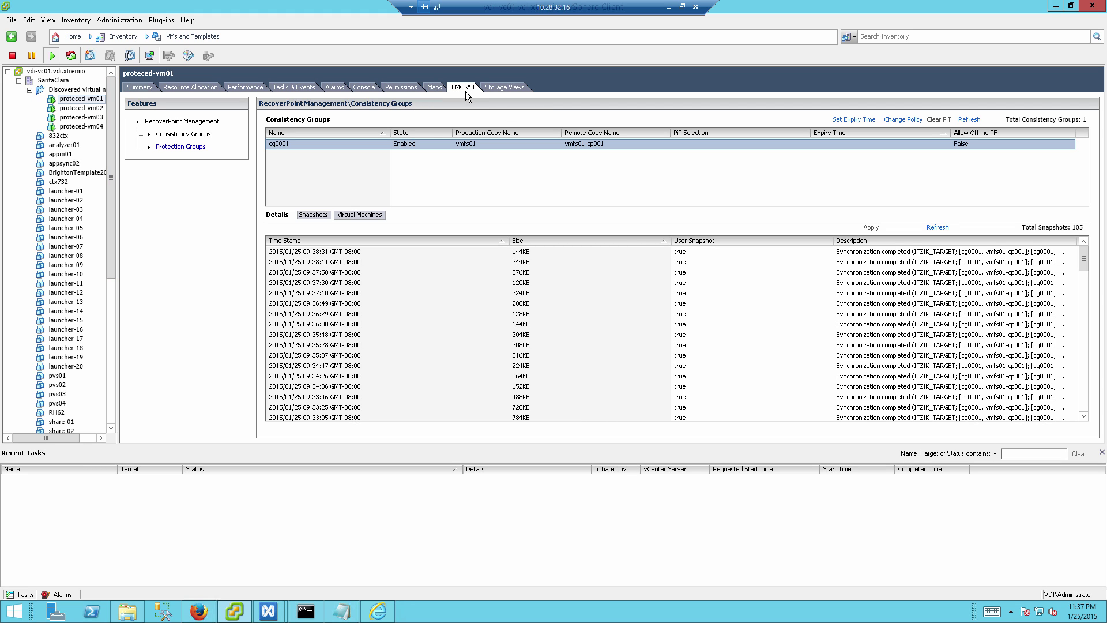
{"action": "left_click", "coordinate": [316, 326]}
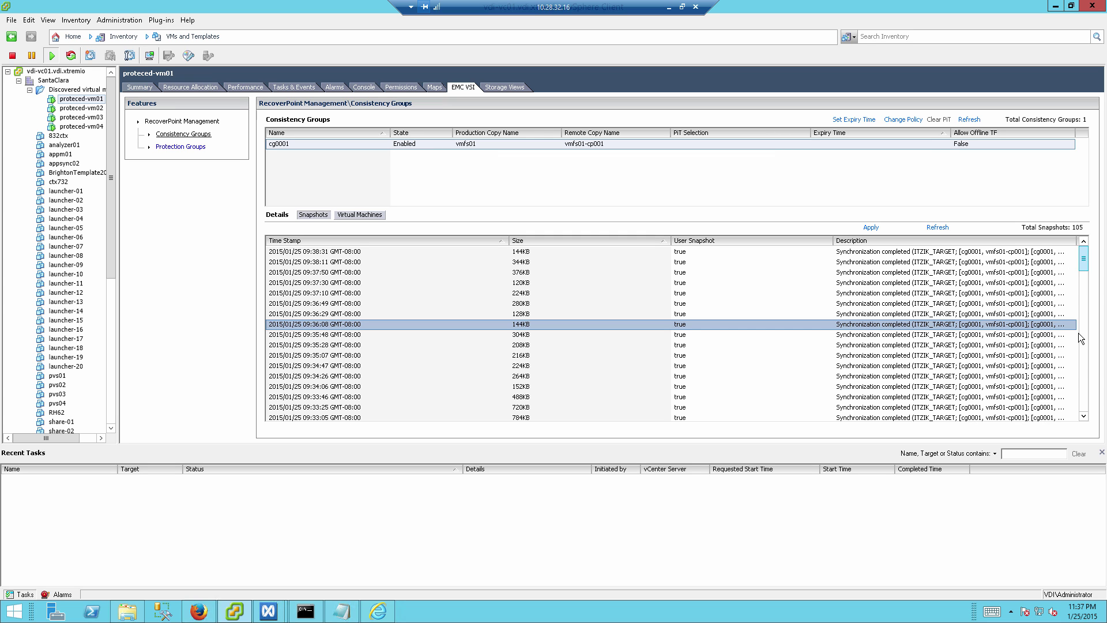
{"action": "left_click_drag", "start_coordinate": [1083, 261], "coordinate": [1084, 415]}
{"action": "scroll", "coordinate": [1077, 333], "scroll_direction": "up", "scroll_amount": 20}
{"action": "left_click", "coordinate": [275, 303]}
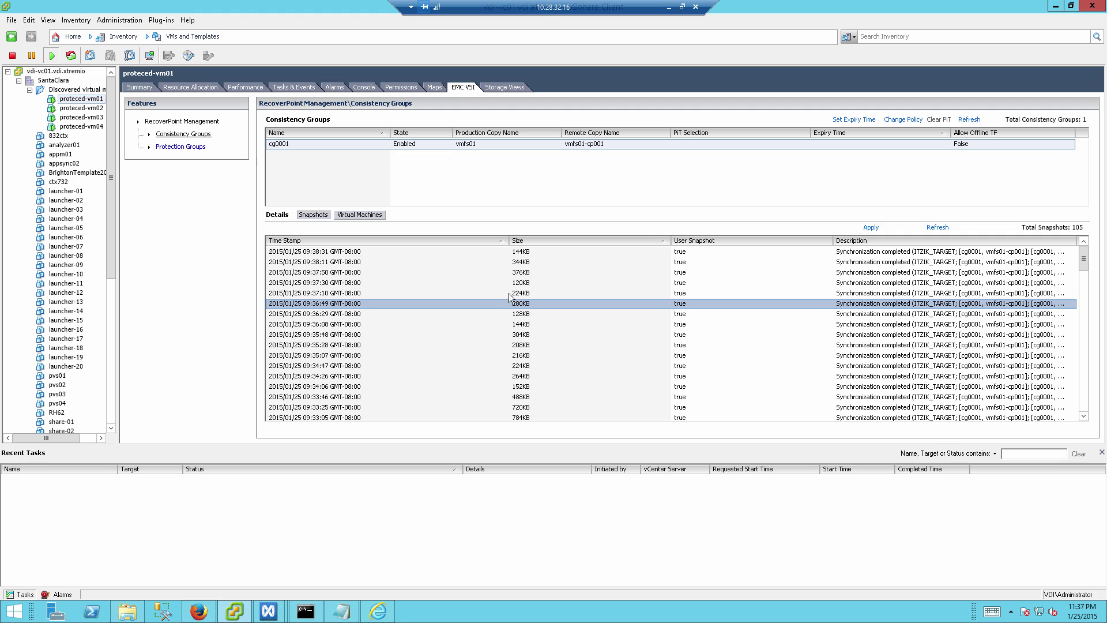